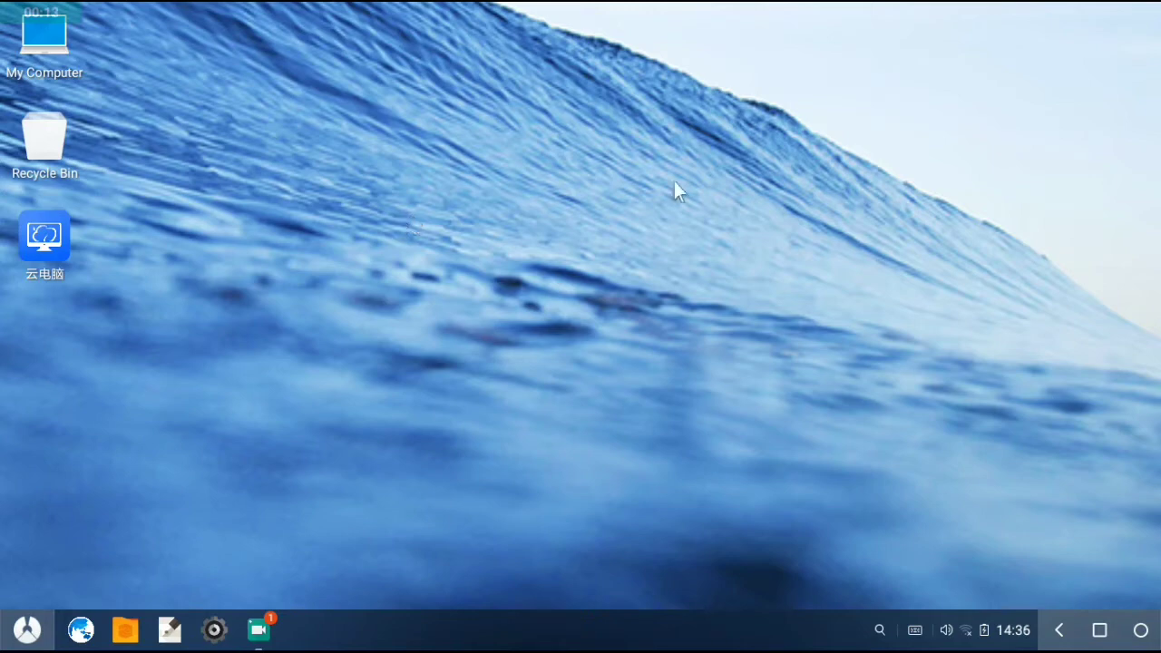
Step: Open the notification center, view the Wi-Fi network list, and close the center
{"action": "left_click", "coordinate": [997, 629]}
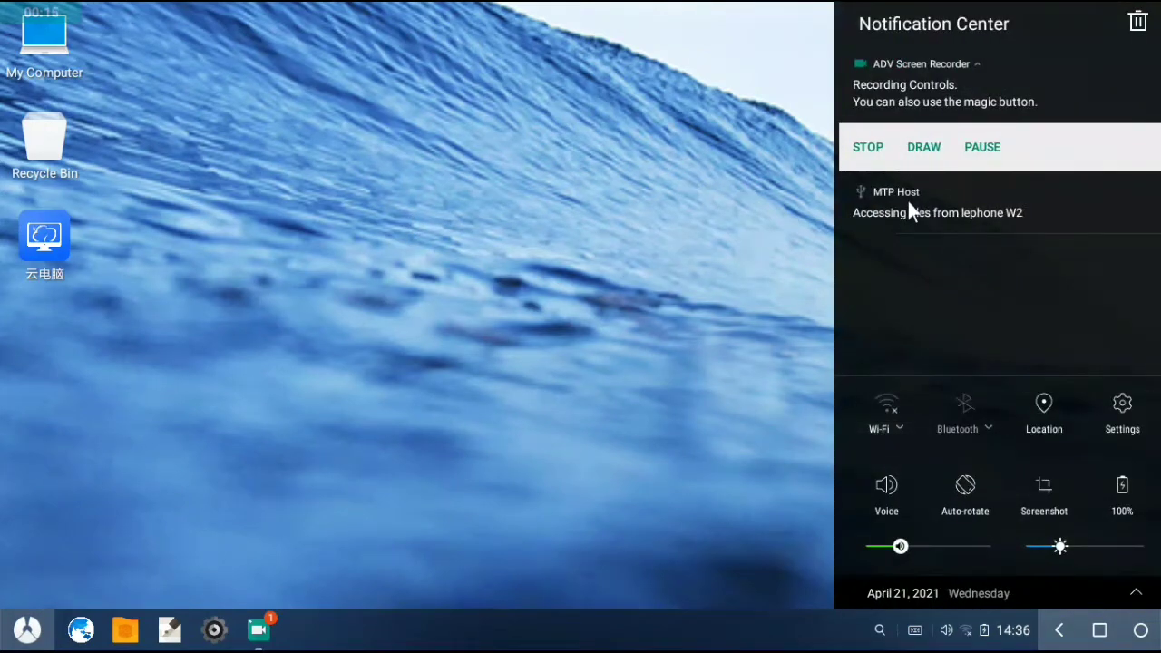
{"action": "left_click", "coordinate": [771, 223]}
{"action": "left_click", "coordinate": [944, 629]}
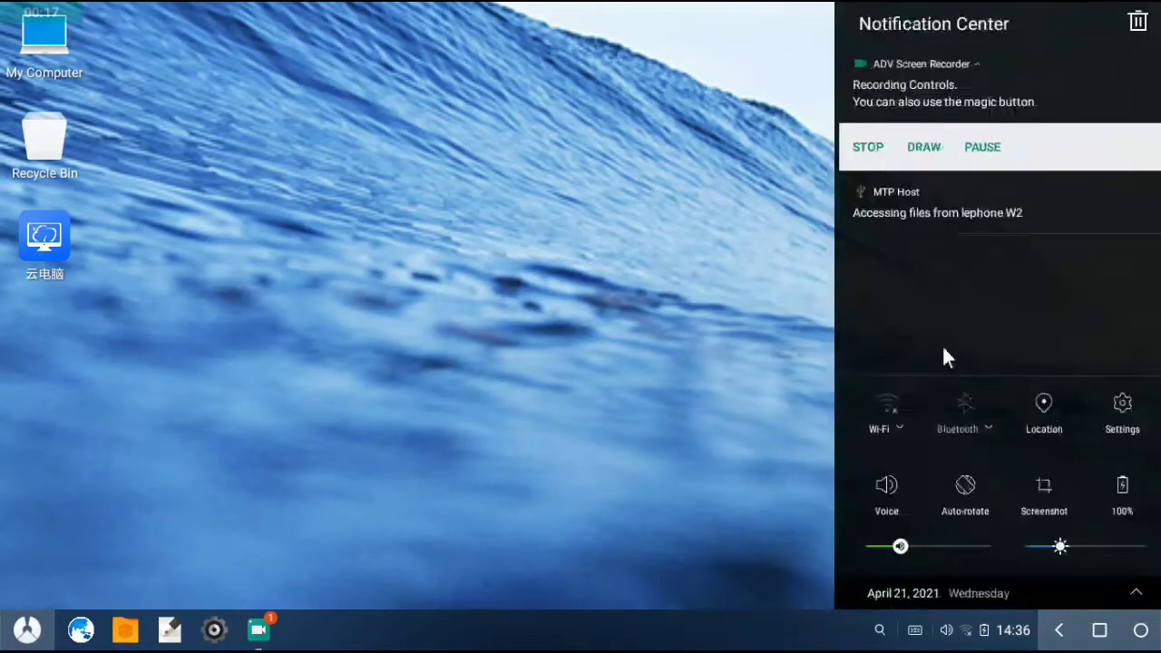
{"action": "left_click", "coordinate": [872, 419]}
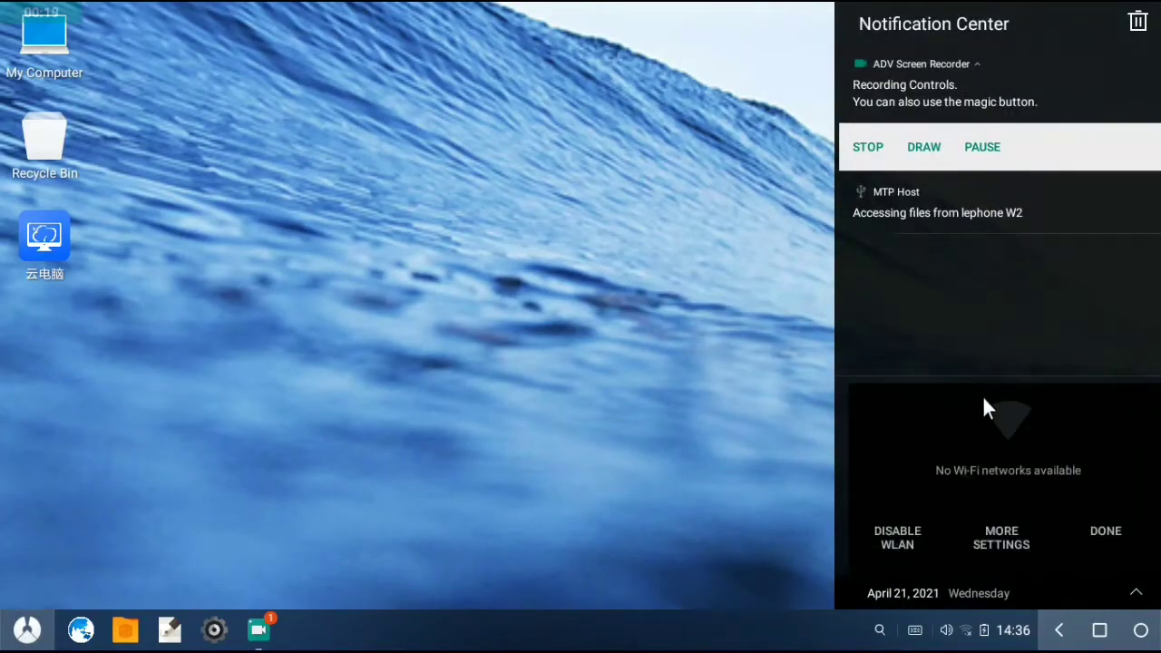
{"action": "left_click", "coordinate": [965, 413]}
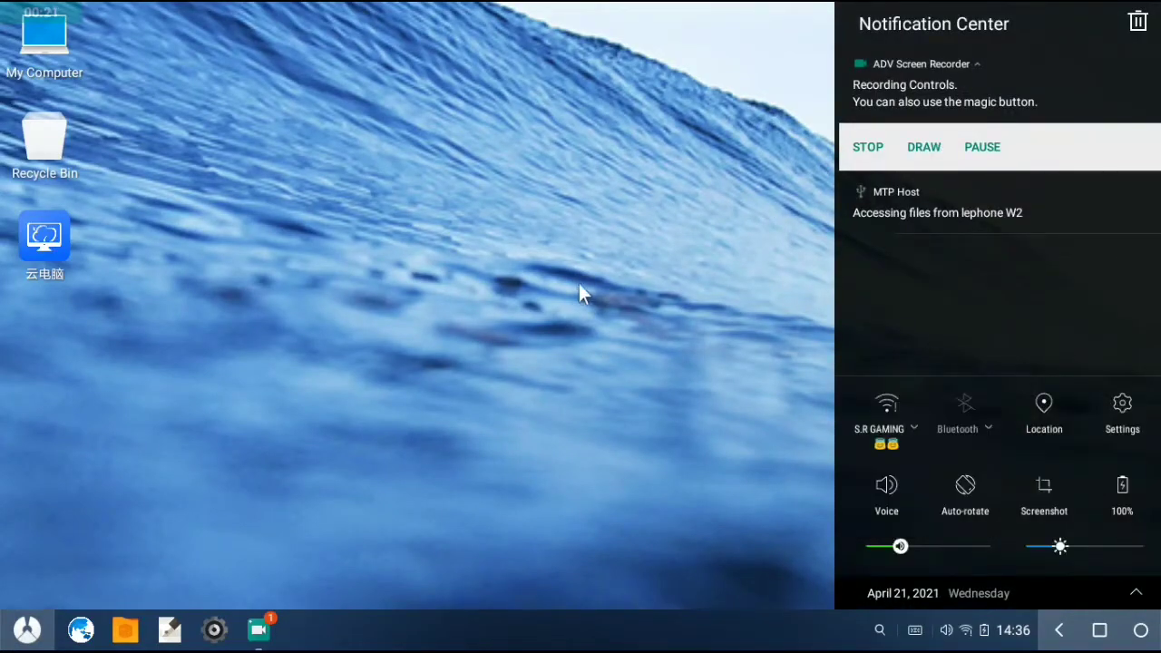
{"action": "left_click", "coordinate": [557, 309]}
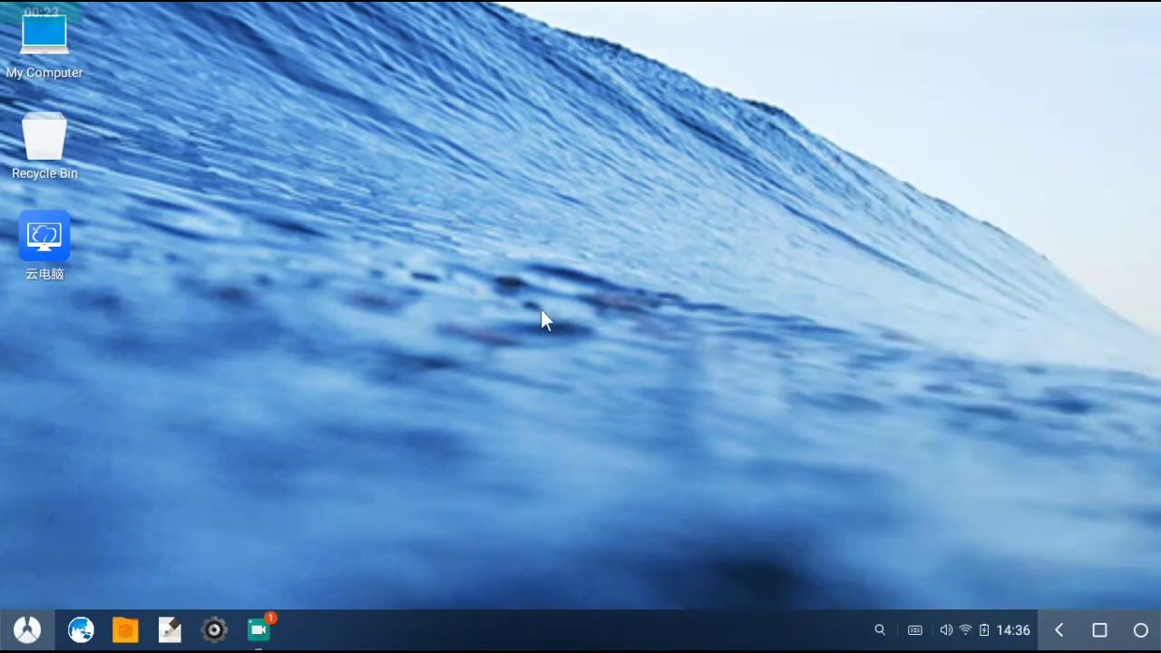
Step: Refresh the desktop repeatedly
{"action": "right_click", "coordinate": [542, 311]}
{"action": "left_click", "coordinate": [608, 490]}
{"action": "right_click", "coordinate": [406, 255]}
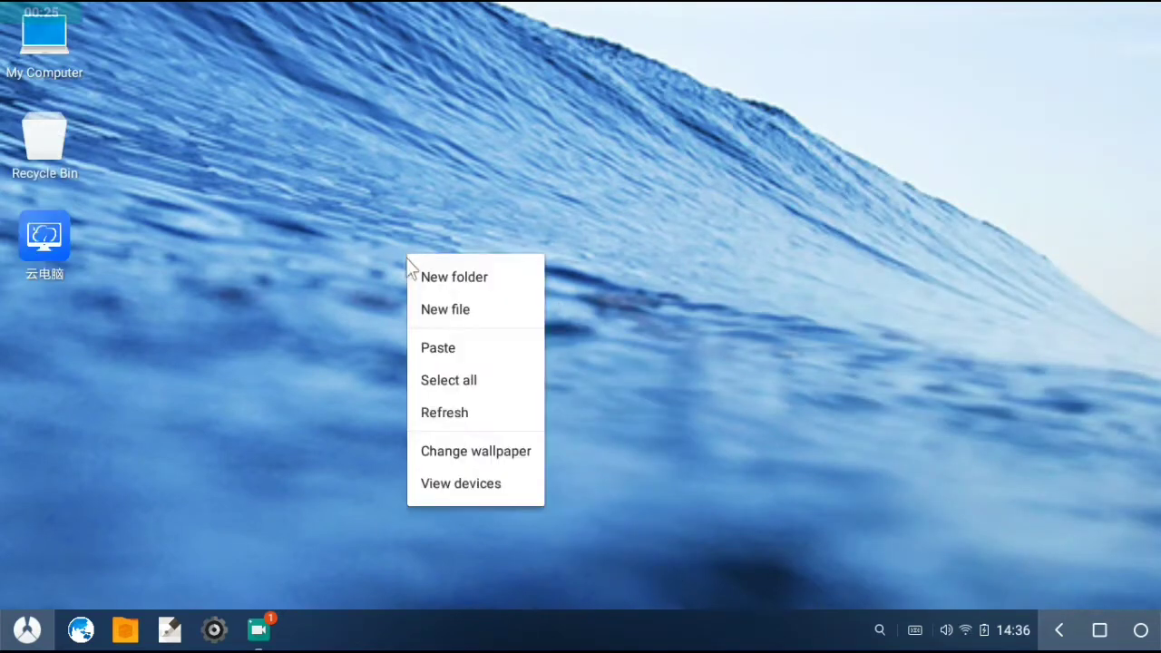
{"action": "left_click", "coordinate": [458, 412]}
{"action": "right_click", "coordinate": [236, 254]}
{"action": "left_click", "coordinate": [329, 413]}
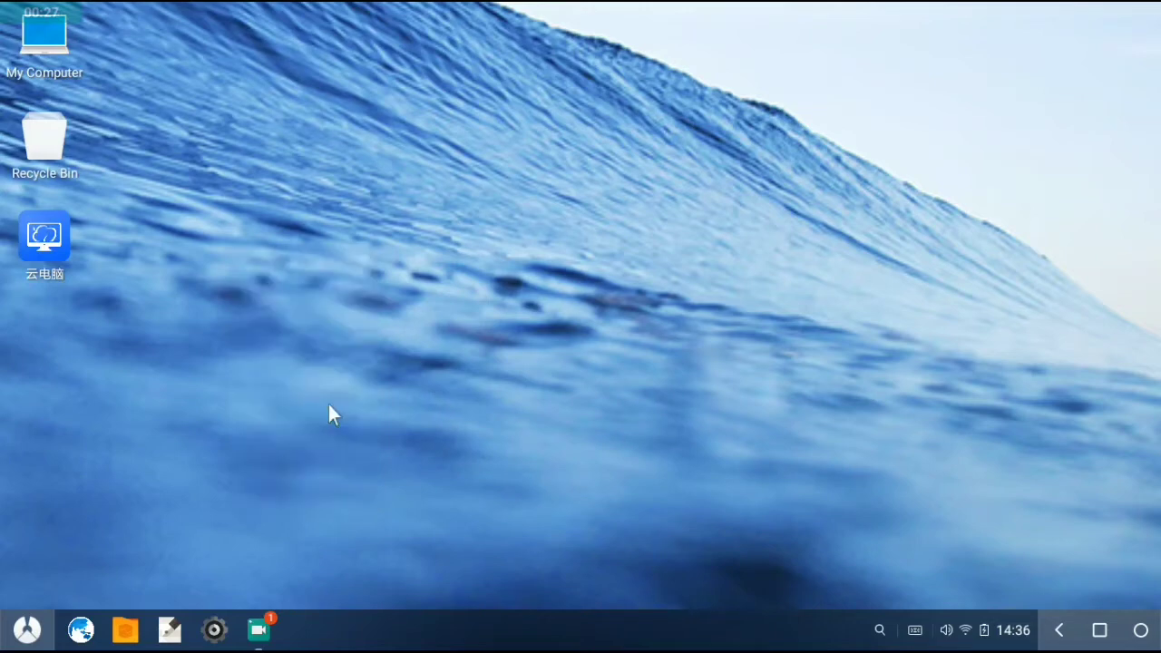
{"action": "right_click", "coordinate": [230, 232]}
{"action": "left_click", "coordinate": [296, 392]}
{"action": "right_click", "coordinate": [180, 261]}
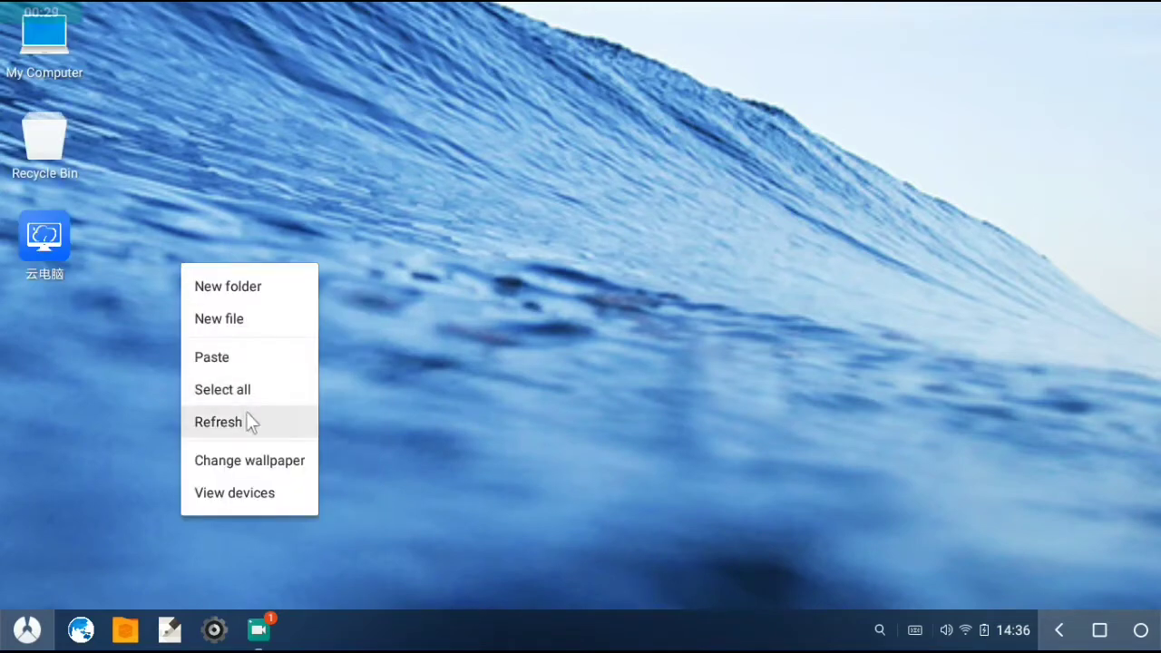
{"action": "left_click", "coordinate": [250, 422]}
{"action": "right_click", "coordinate": [187, 254]}
{"action": "left_click", "coordinate": [254, 415]}
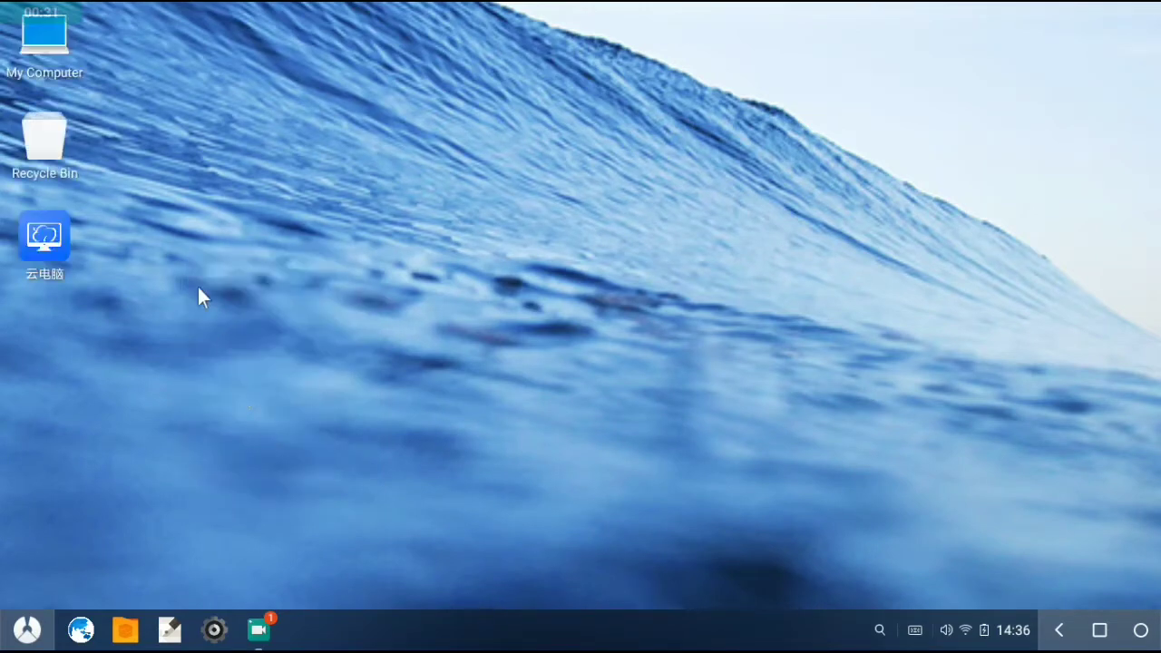
{"action": "right_click", "coordinate": [199, 289]}
{"action": "left_click", "coordinate": [265, 440]}
{"action": "right_click", "coordinate": [196, 280]}
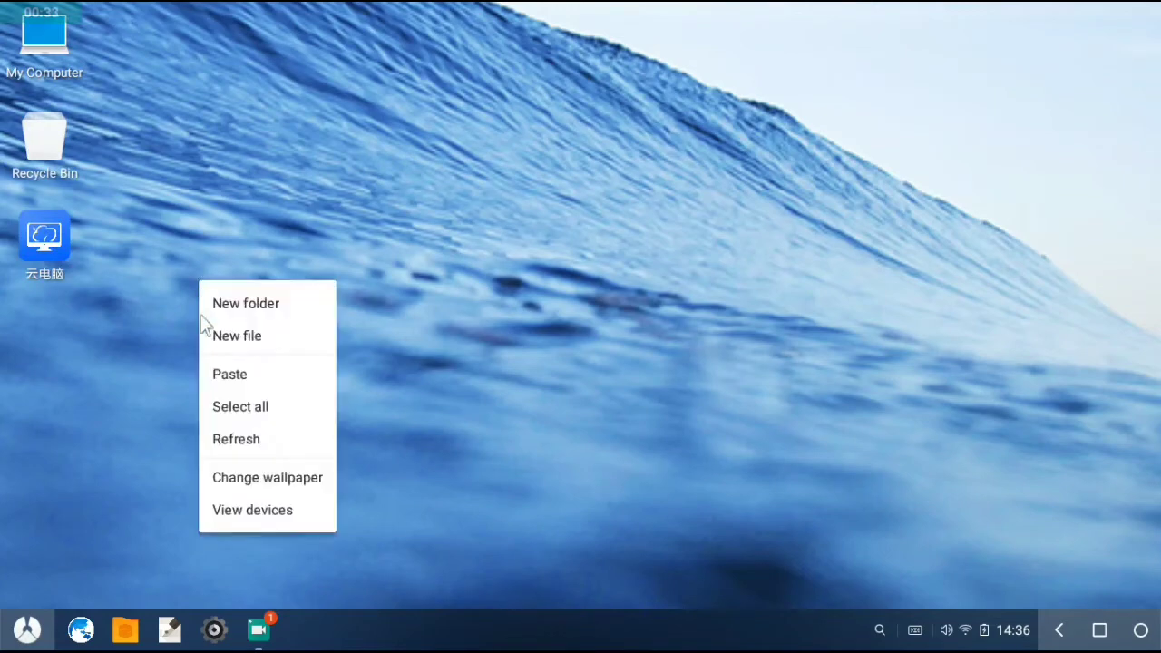
{"action": "left_click", "coordinate": [239, 441]}
{"action": "right_click", "coordinate": [180, 270]}
{"action": "left_click", "coordinate": [243, 423]}
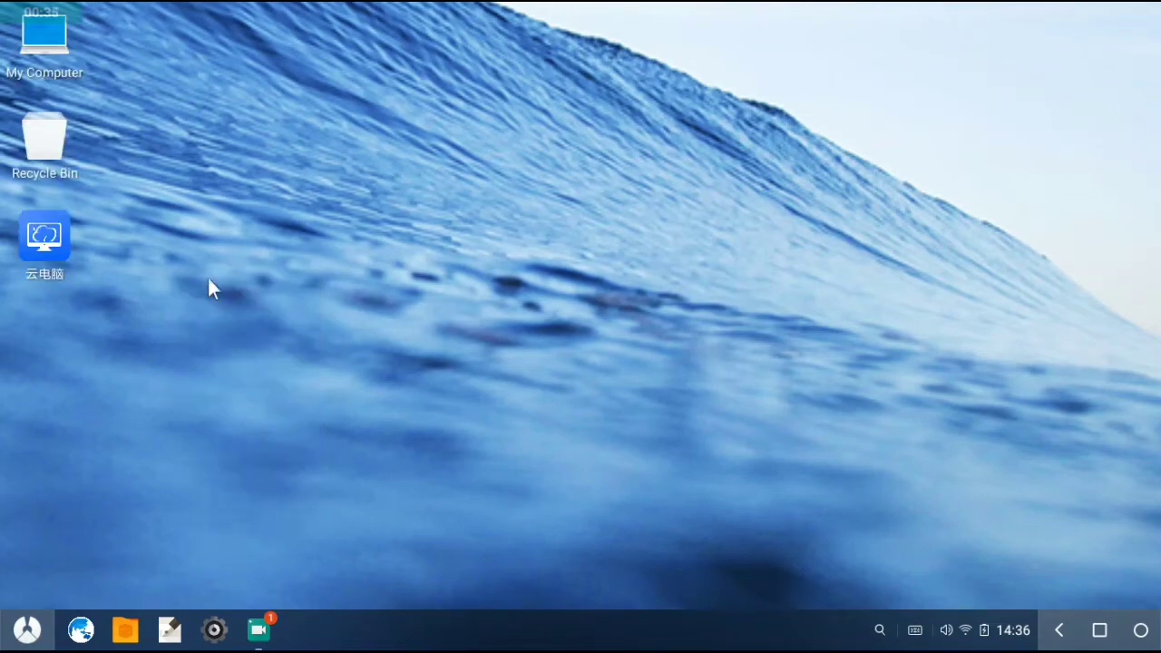
{"action": "right_click", "coordinate": [208, 278]}
{"action": "left_click", "coordinate": [246, 436]}
{"action": "right_click", "coordinate": [171, 336]}
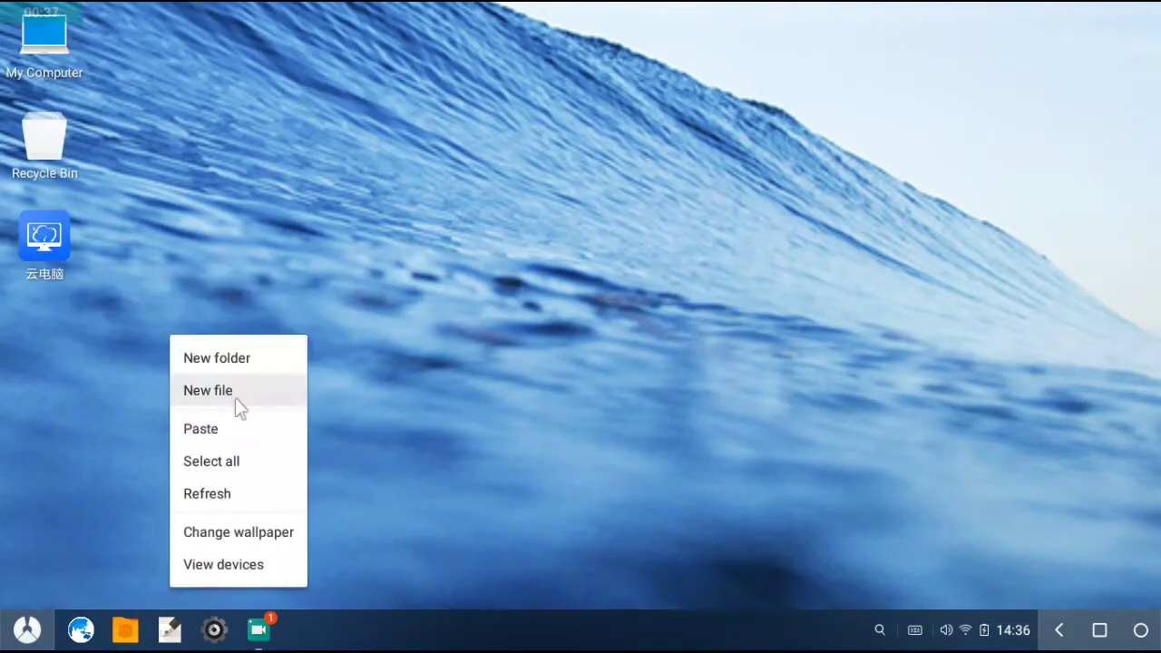
{"action": "left_click", "coordinate": [241, 492]}
Step: Open the Recorder app and start and stop two short audio recordings
{"action": "key", "text": "super"}
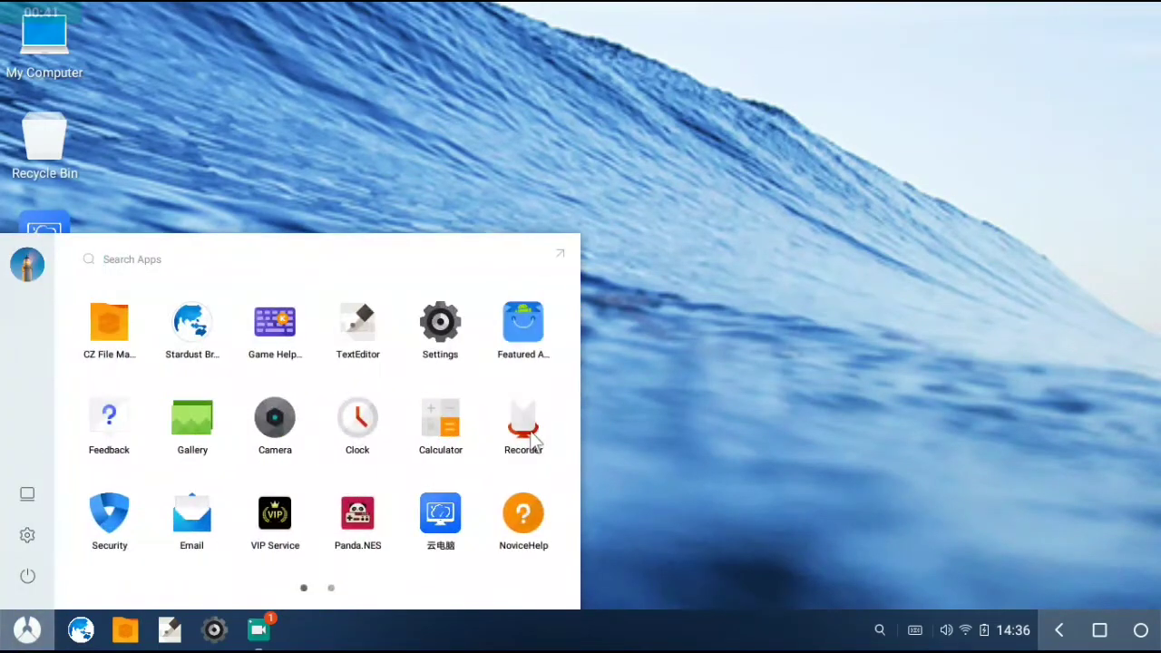
{"action": "left_click", "coordinate": [524, 426]}
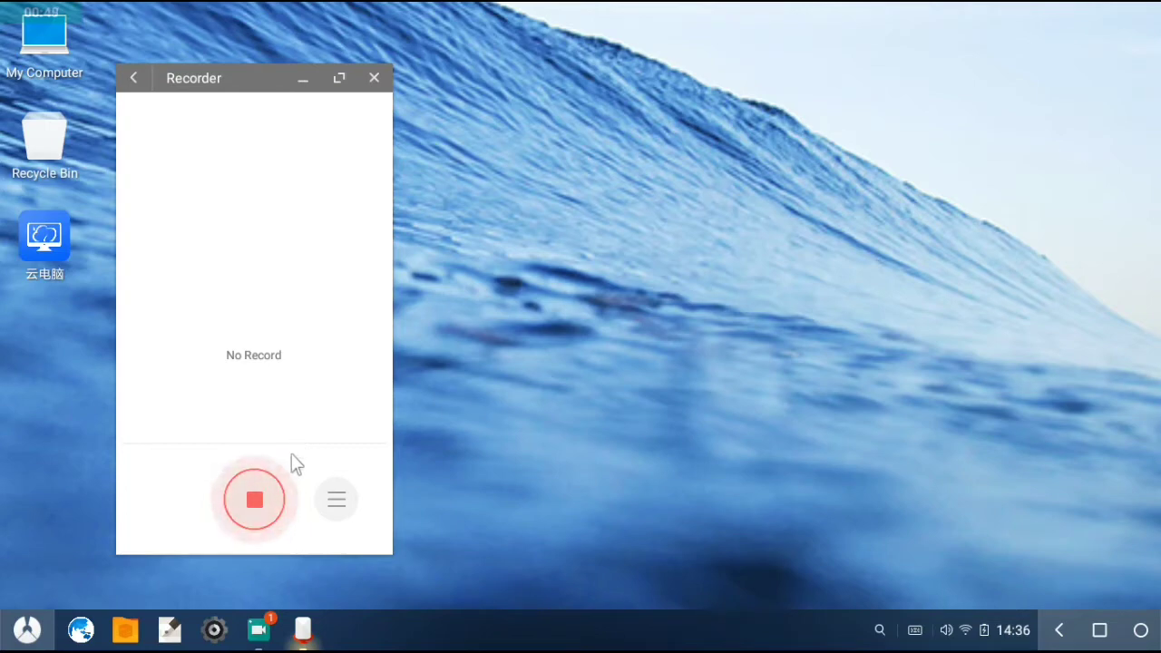
{"action": "left_click", "coordinate": [263, 494]}
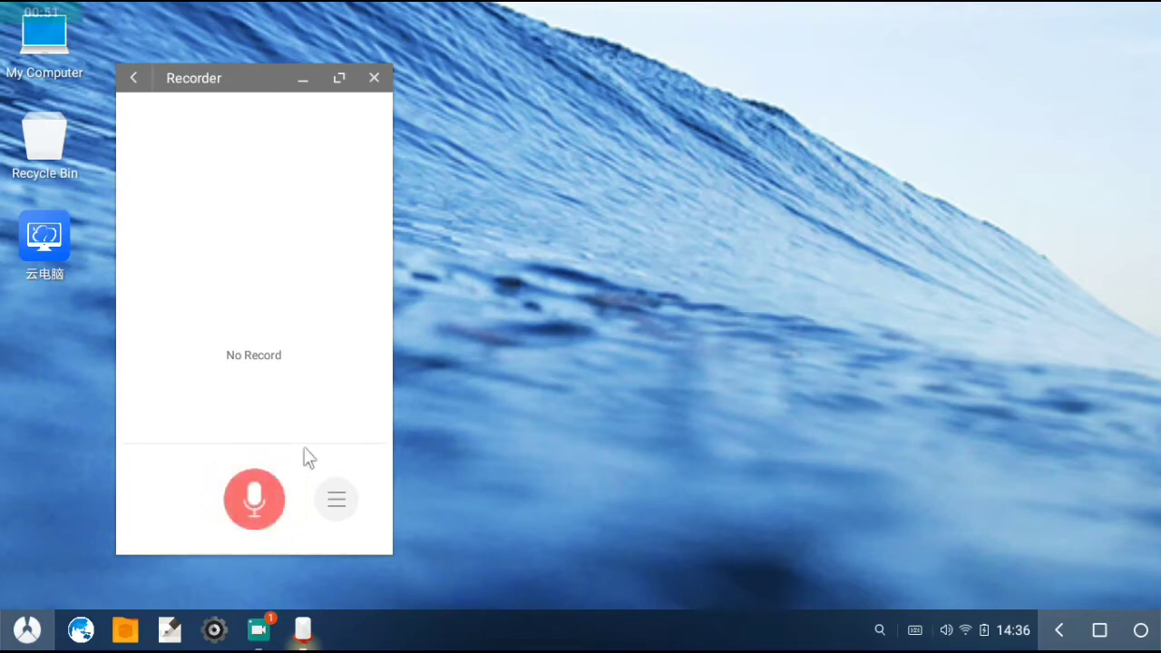
{"action": "left_click", "coordinate": [277, 499]}
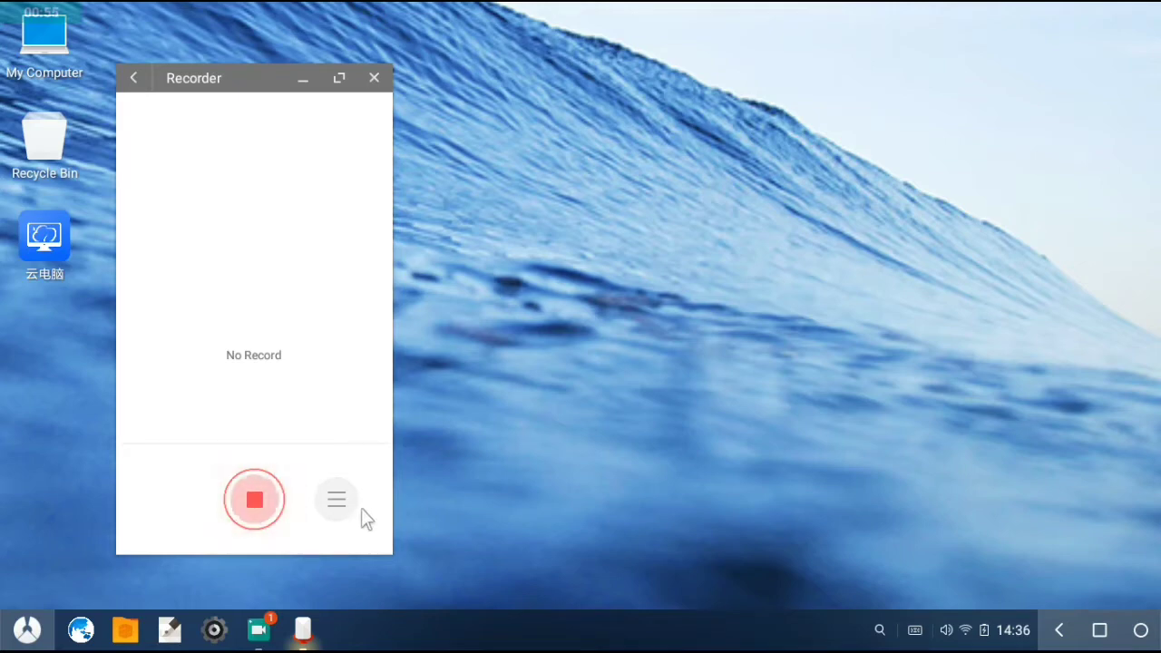
{"action": "left_click", "coordinate": [267, 508]}
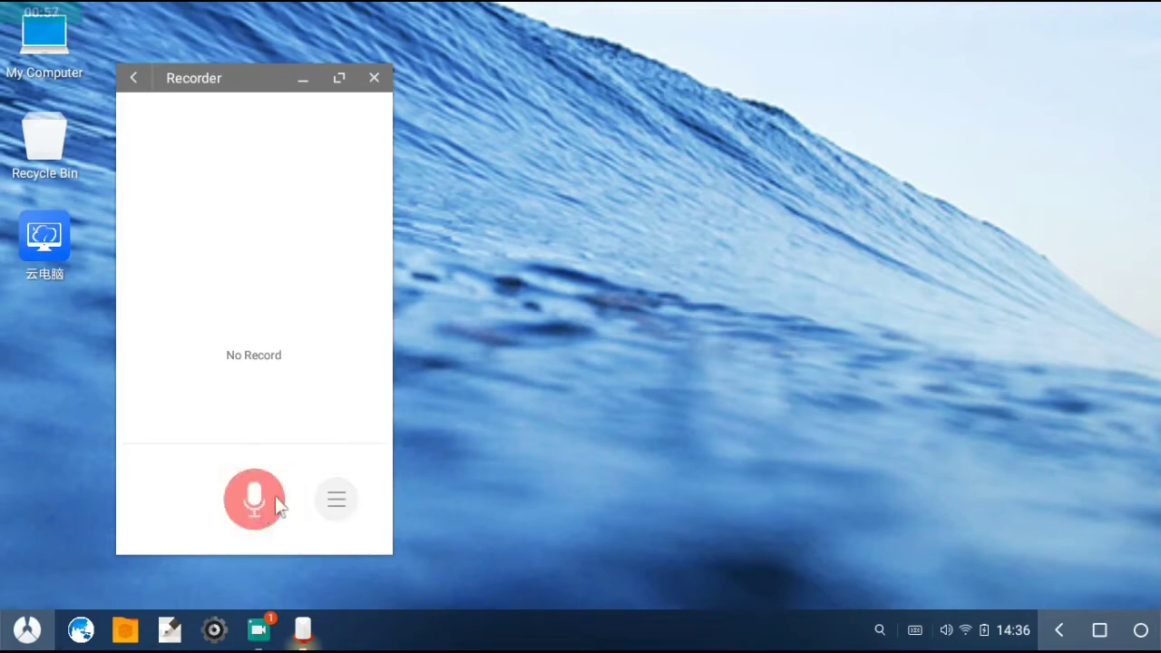
Step: Try to open the saved recordings, start another recording, and close the Recorder app
{"action": "left_click", "coordinate": [353, 501]}
{"action": "left_click", "coordinate": [285, 440]}
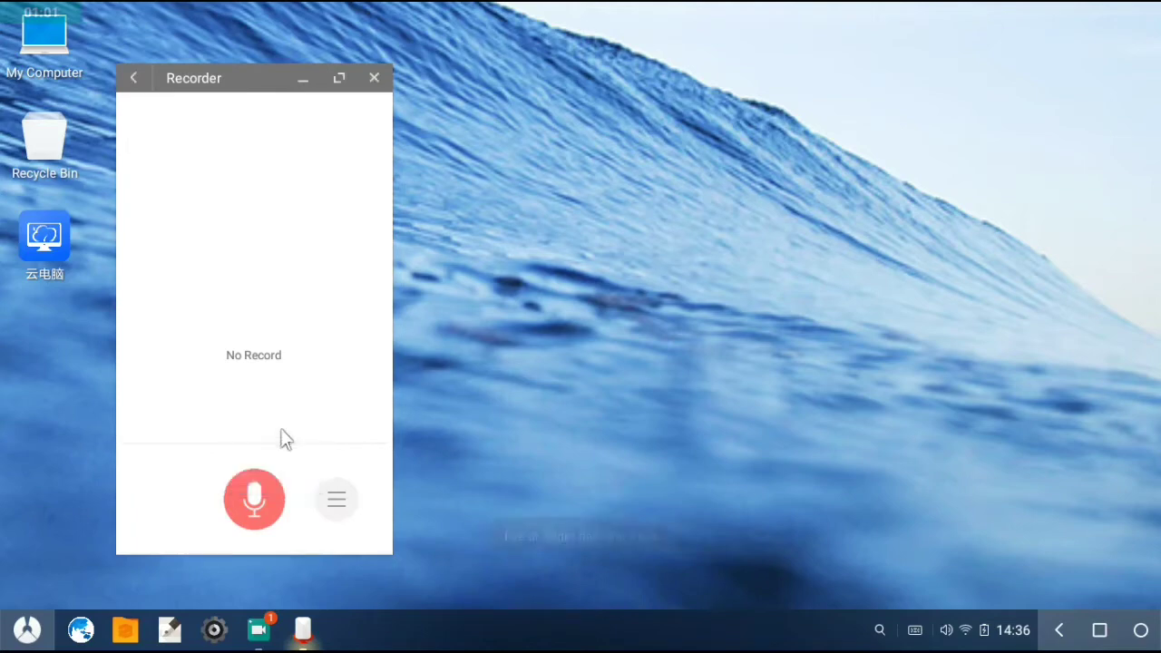
{"action": "left_click", "coordinate": [263, 498]}
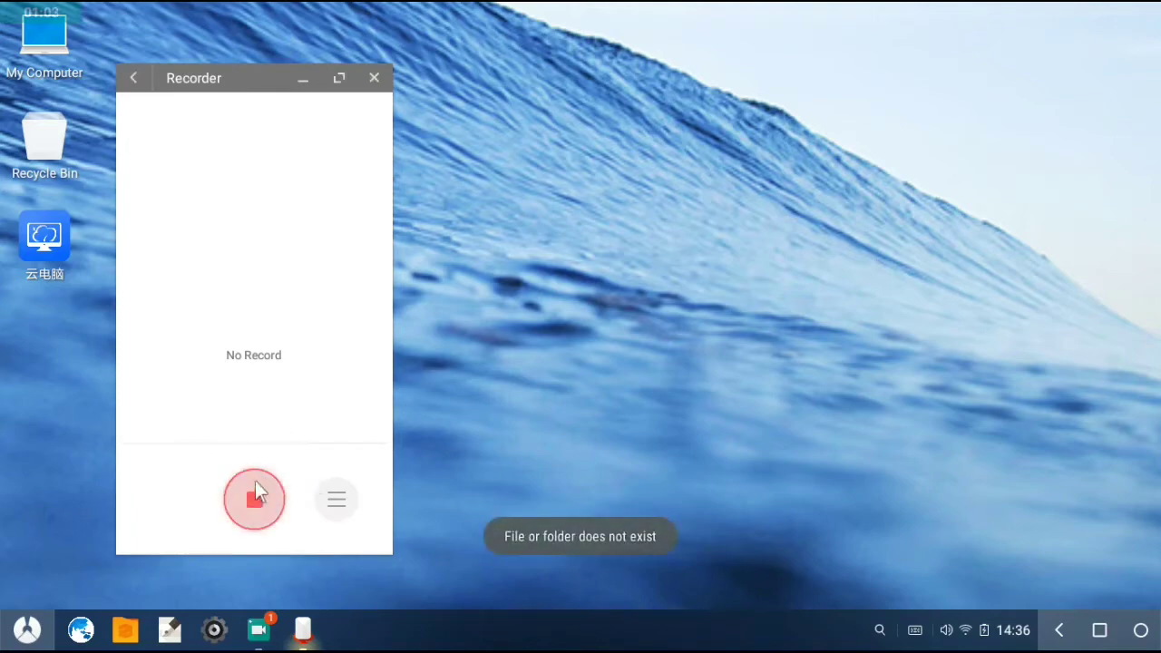
{"action": "left_click", "coordinate": [369, 90]}
Step: Refresh the empty desktop several more times
{"action": "right_click", "coordinate": [330, 190]}
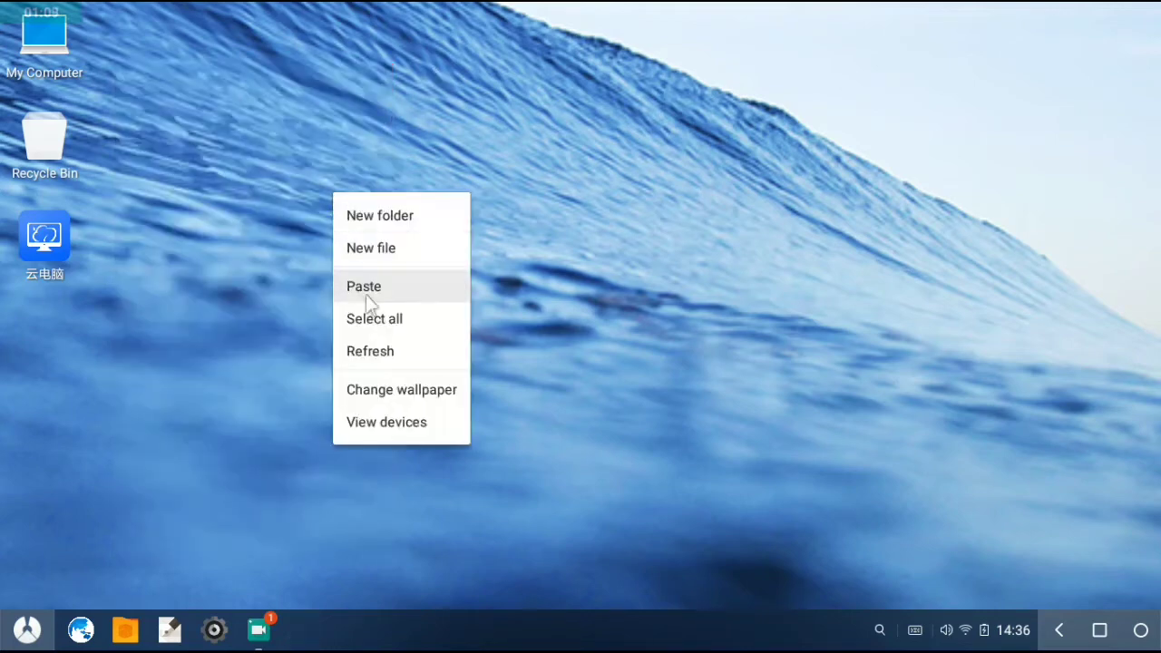
{"action": "left_click", "coordinate": [386, 351]}
{"action": "right_click", "coordinate": [308, 221]}
{"action": "left_click", "coordinate": [375, 383]}
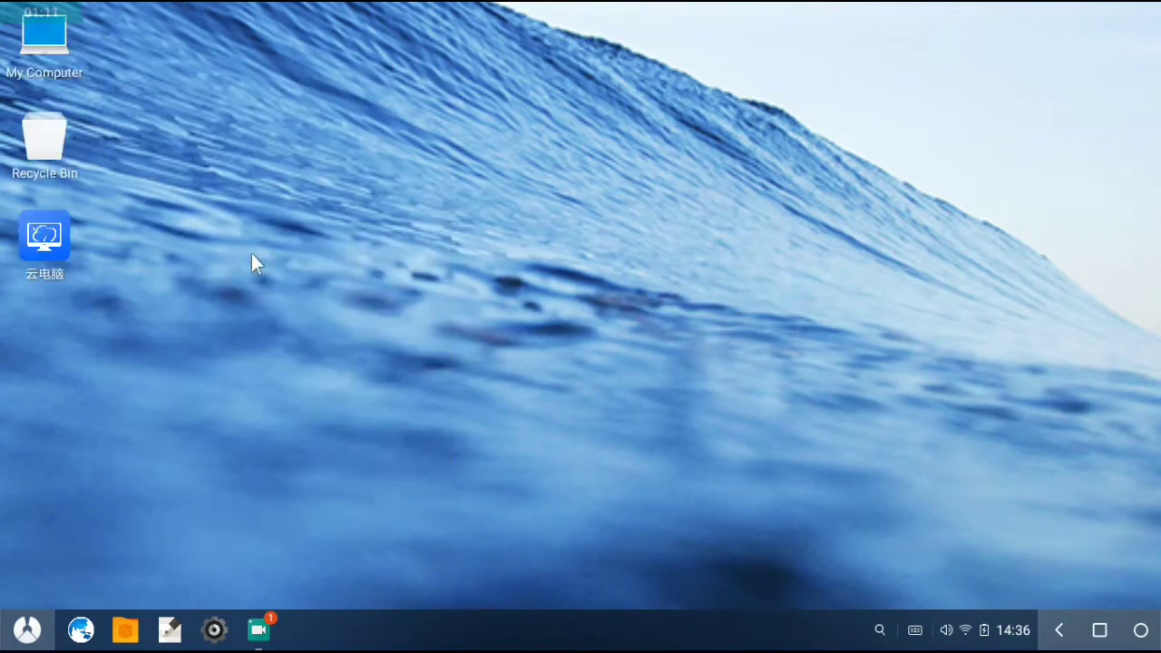
{"action": "right_click", "coordinate": [251, 262]}
{"action": "left_click", "coordinate": [303, 425]}
{"action": "right_click", "coordinate": [196, 300]}
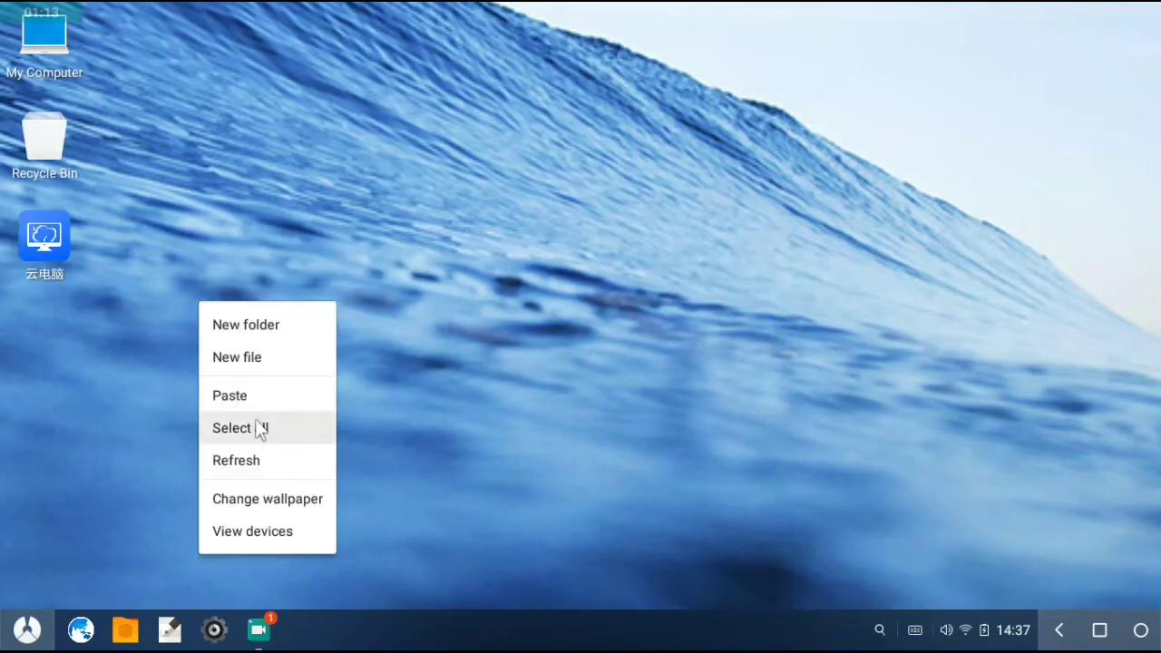
{"action": "left_click", "coordinate": [262, 460]}
{"action": "right_click", "coordinate": [205, 327]}
{"action": "left_click", "coordinate": [278, 494]}
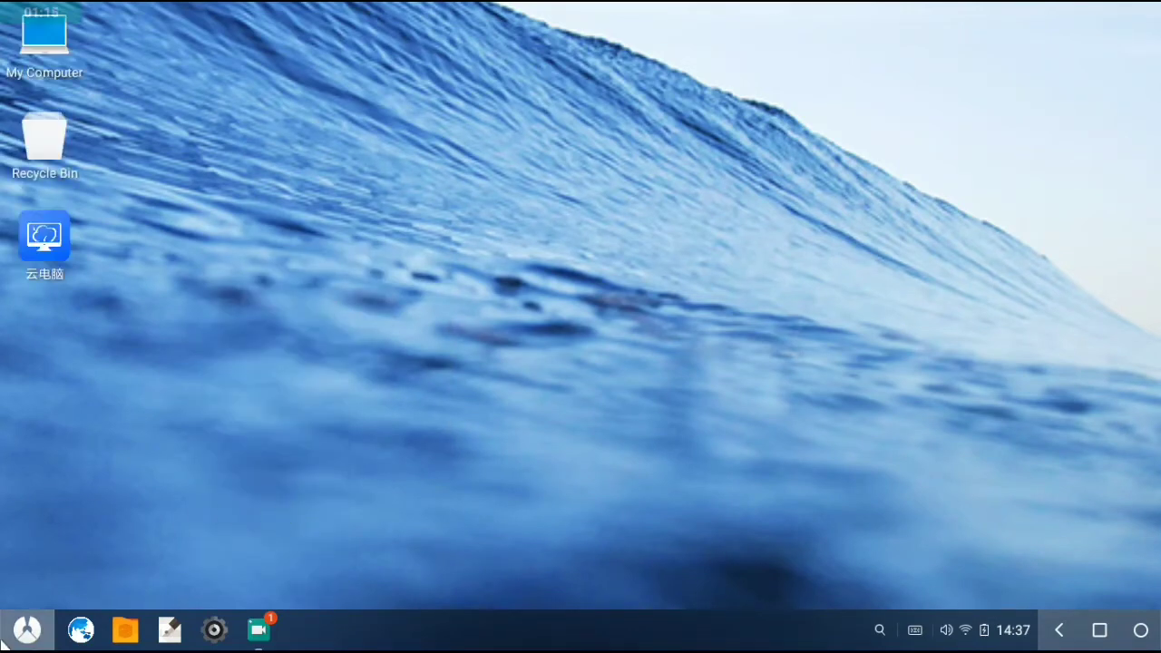
Step: View the second page of installed apps in the app launcher and close the launcher
{"action": "left_click", "coordinate": [4, 642]}
{"action": "scroll", "coordinate": [397, 285], "scroll_direction": "down", "scroll_amount": 1}
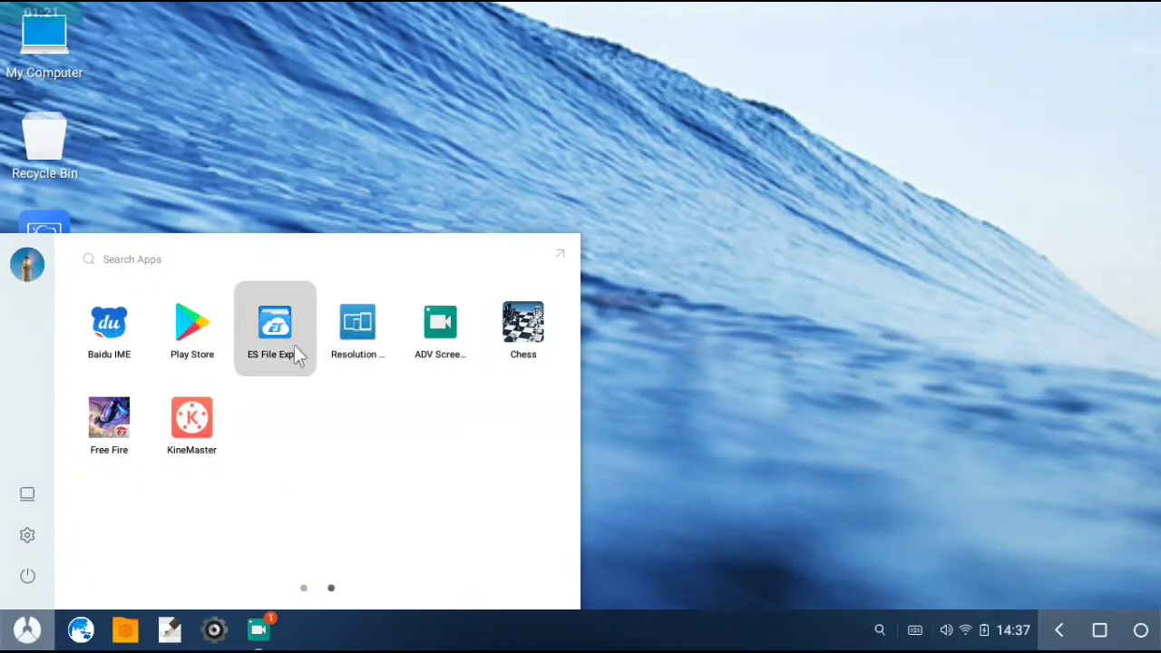
{"action": "left_click", "coordinate": [389, 172]}
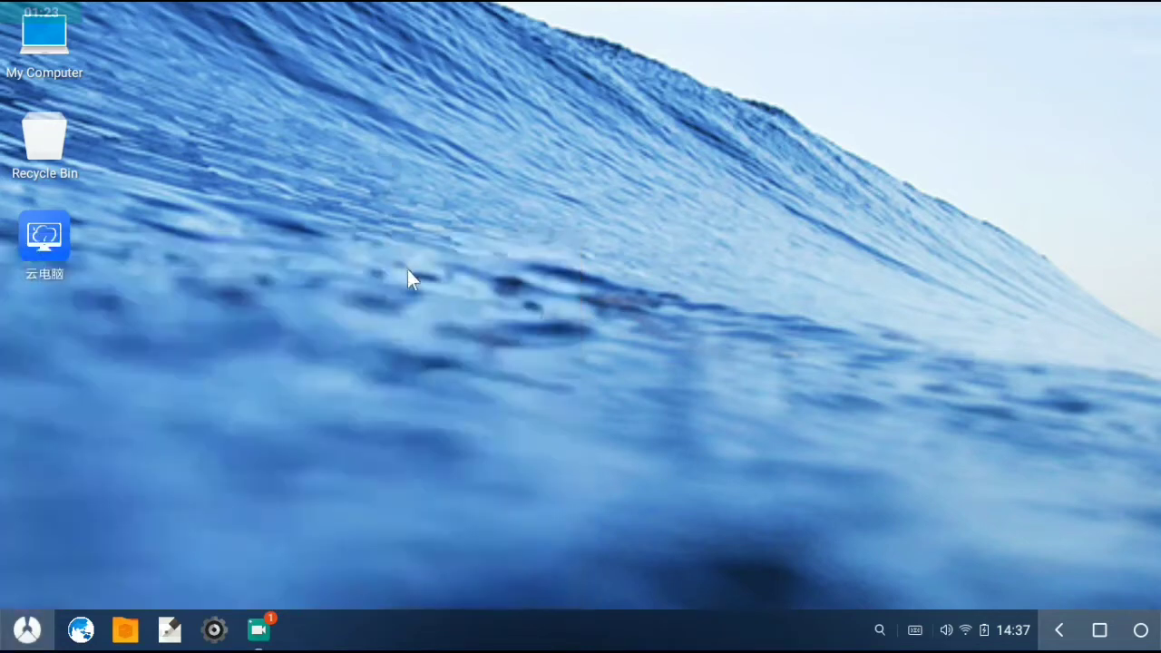
Step: Refresh the desktop a few times again
{"action": "right_click", "coordinate": [343, 188]}
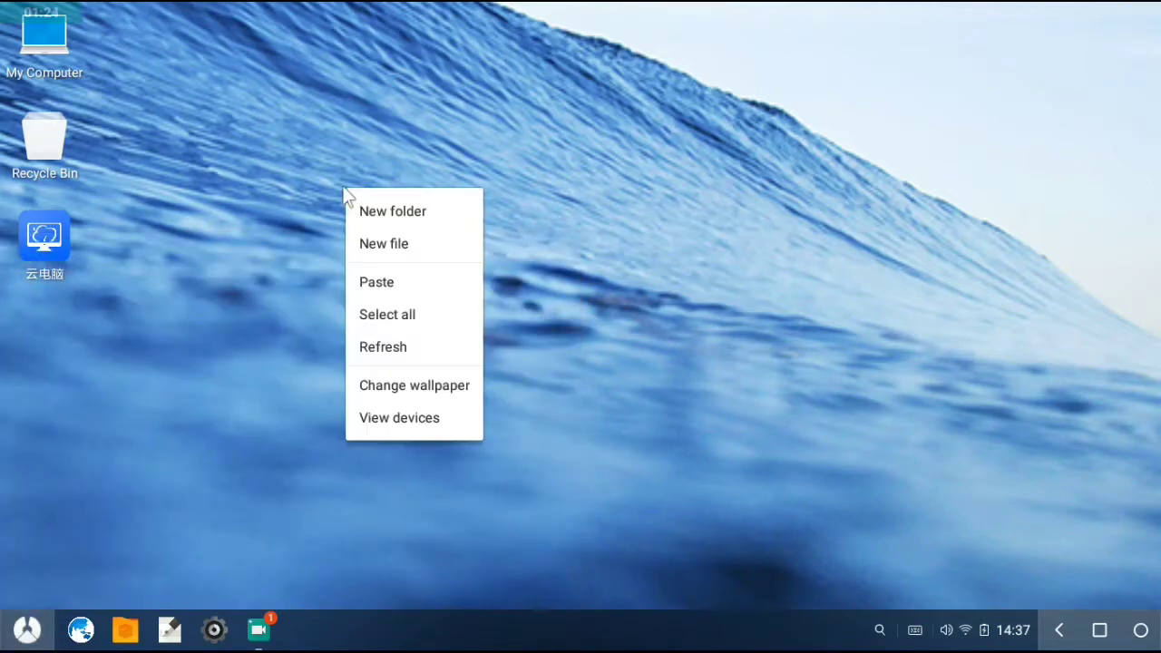
{"action": "left_click", "coordinate": [379, 347]}
{"action": "right_click", "coordinate": [278, 286]}
{"action": "left_click", "coordinate": [336, 452]}
{"action": "right_click", "coordinate": [226, 329]}
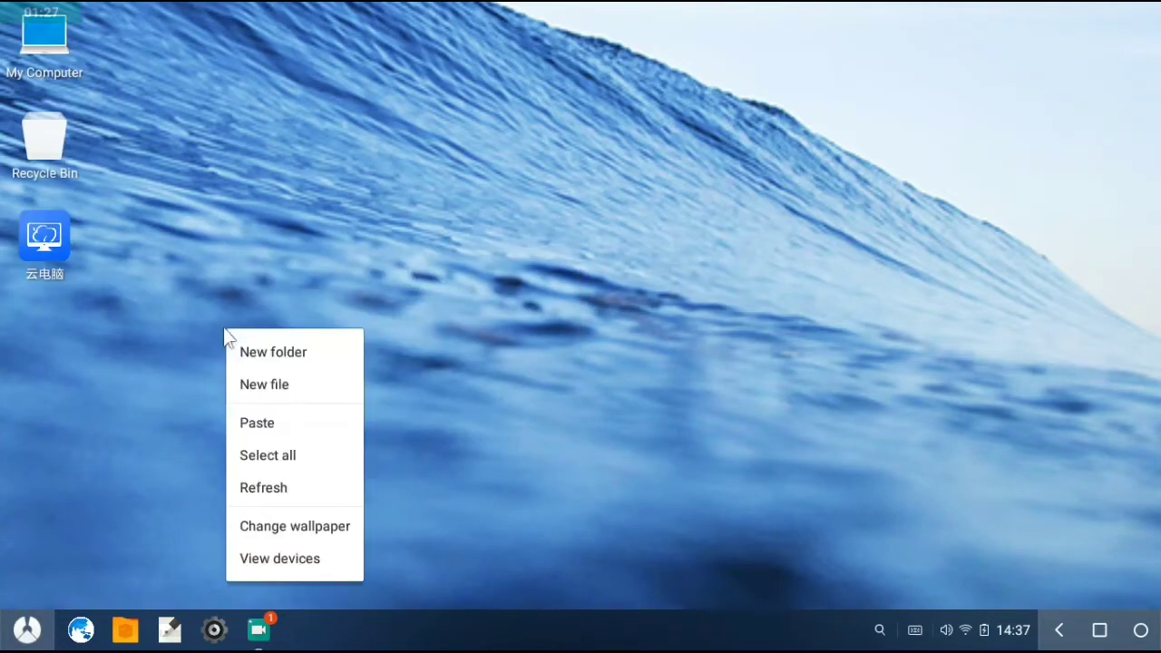
{"action": "left_click", "coordinate": [284, 486]}
{"action": "right_click", "coordinate": [213, 335]}
{"action": "left_click", "coordinate": [267, 492]}
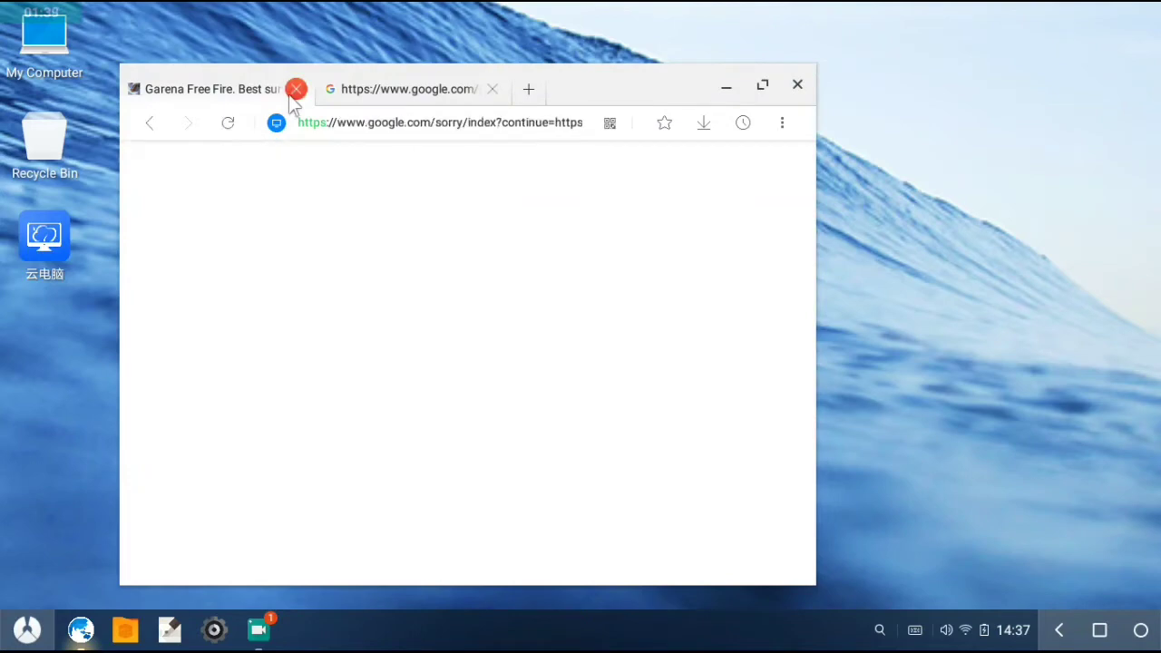
Step: Close the old tabs in Stardust Browser, load Google from the new tab page, and move the browser window toward the desktop's center
{"action": "left_click", "coordinate": [341, 89]}
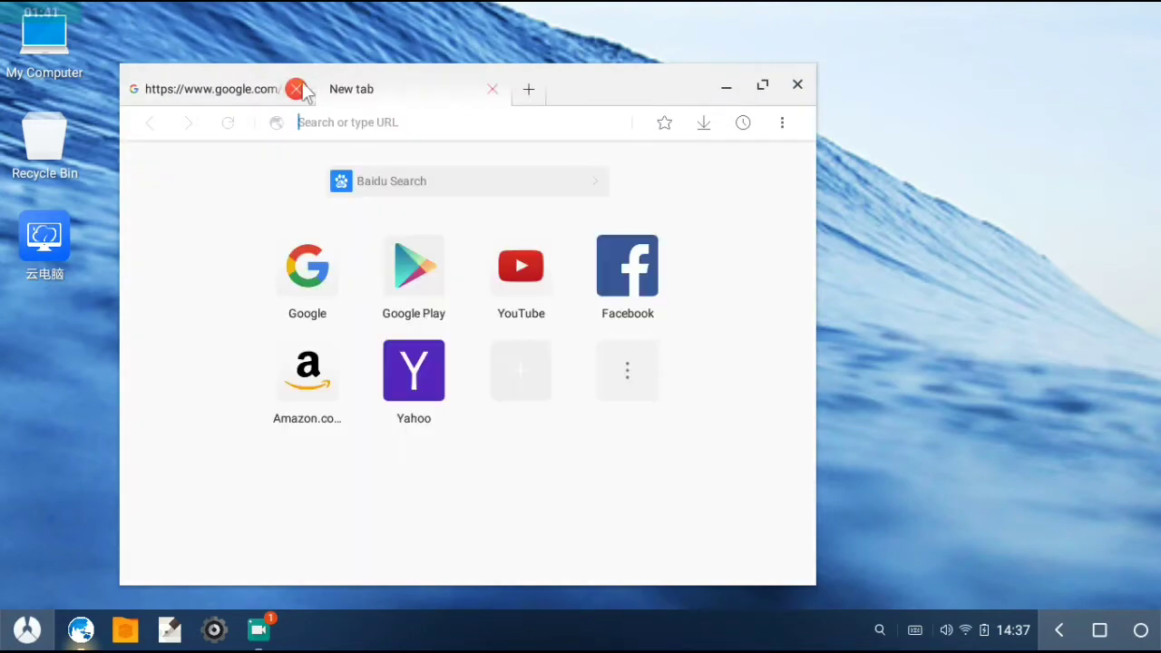
{"action": "left_click", "coordinate": [313, 272]}
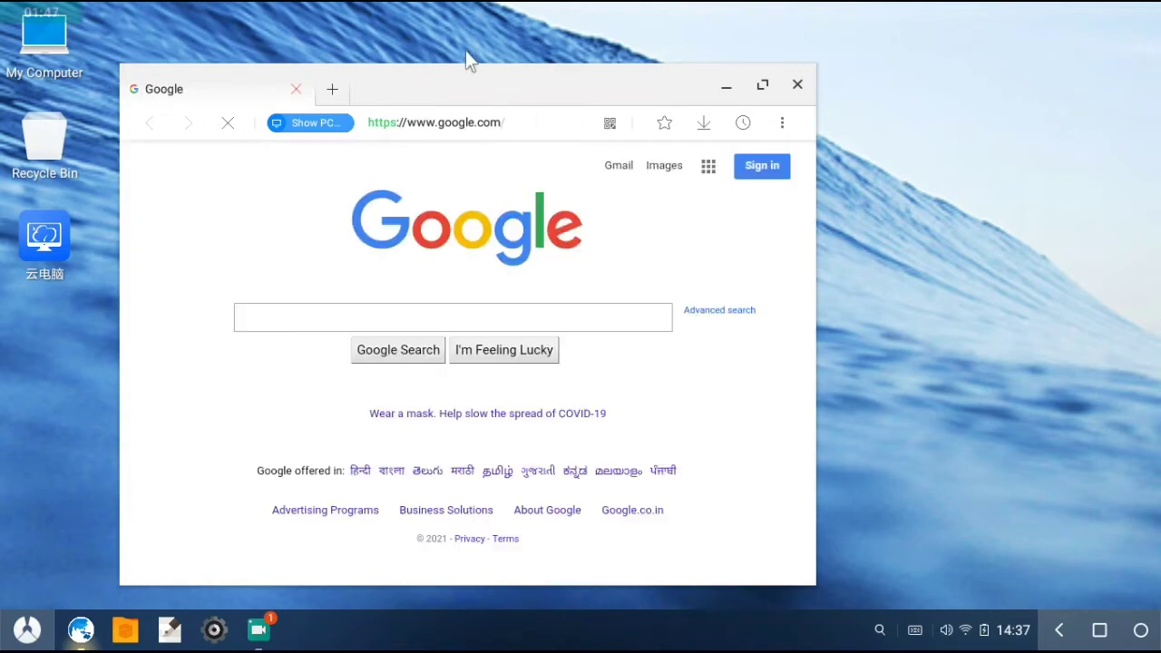
{"action": "left_click_drag", "start_coordinate": [487, 85], "coordinate": [631, 76]}
Step: Enter "es" in the Google search box and choose Baidu IME as the input method
{"action": "left_click", "coordinate": [520, 311]}
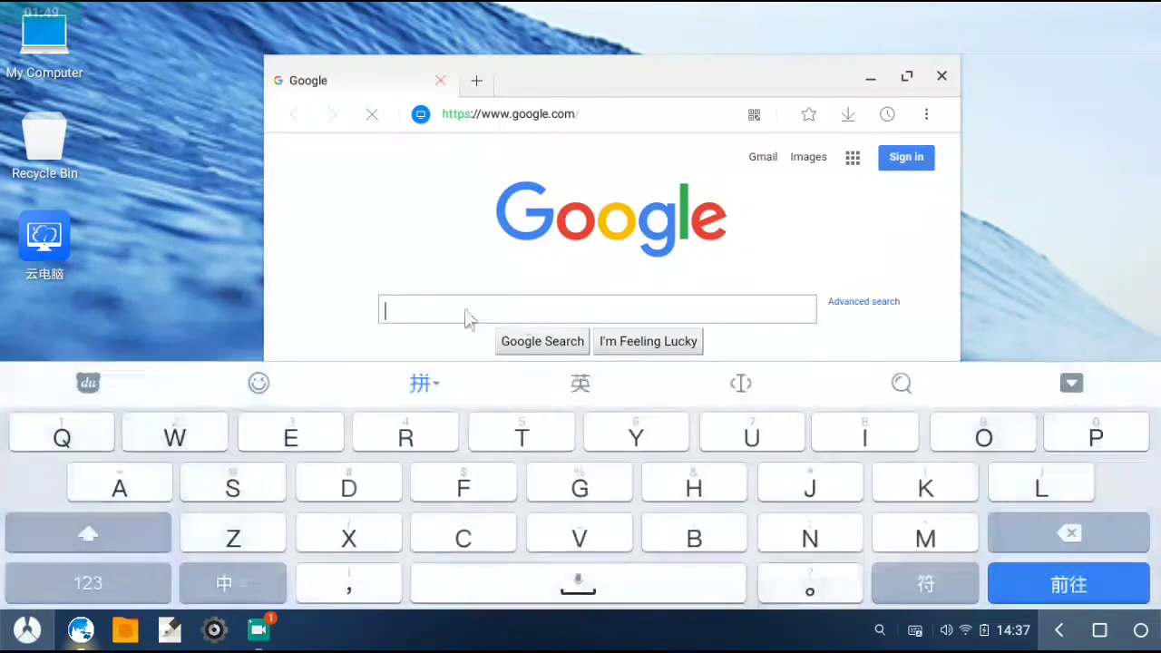
{"action": "left_click", "coordinate": [1072, 383]}
{"action": "type", "text": "es"}
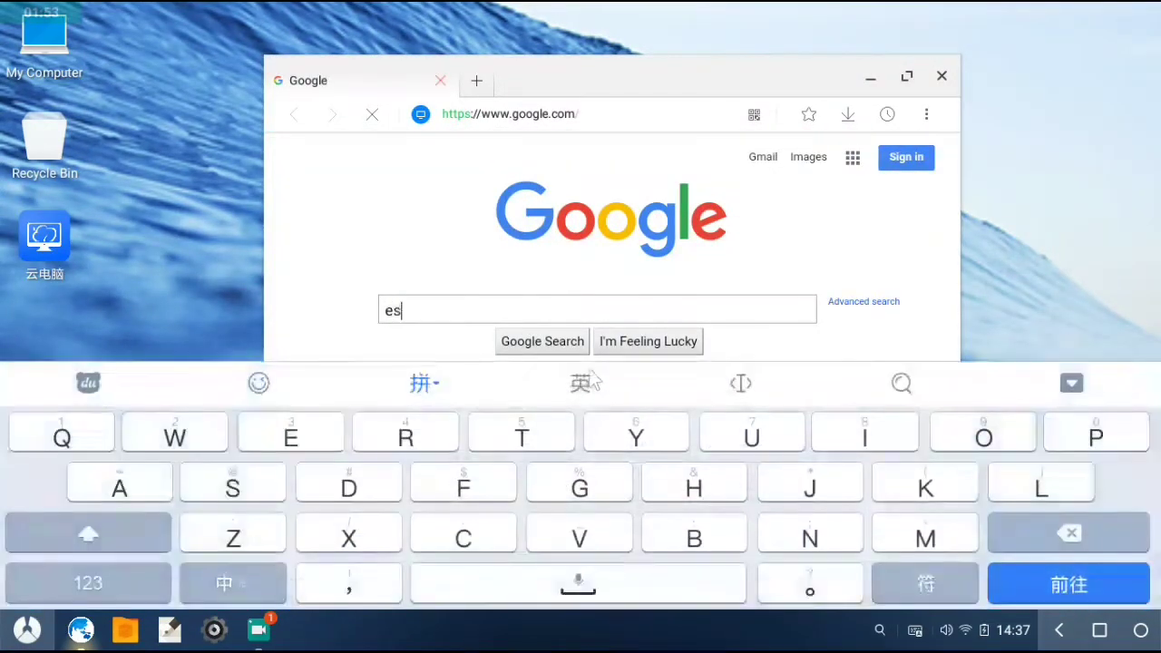
{"action": "left_click", "coordinate": [1071, 383]}
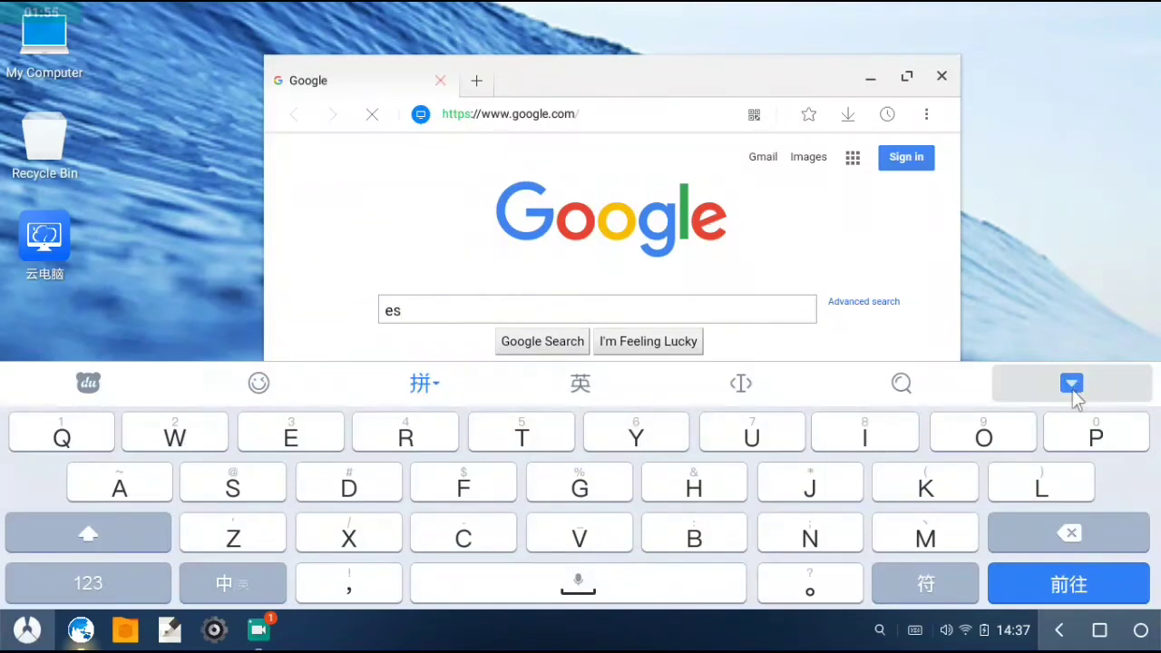
{"action": "left_click", "coordinate": [915, 630]}
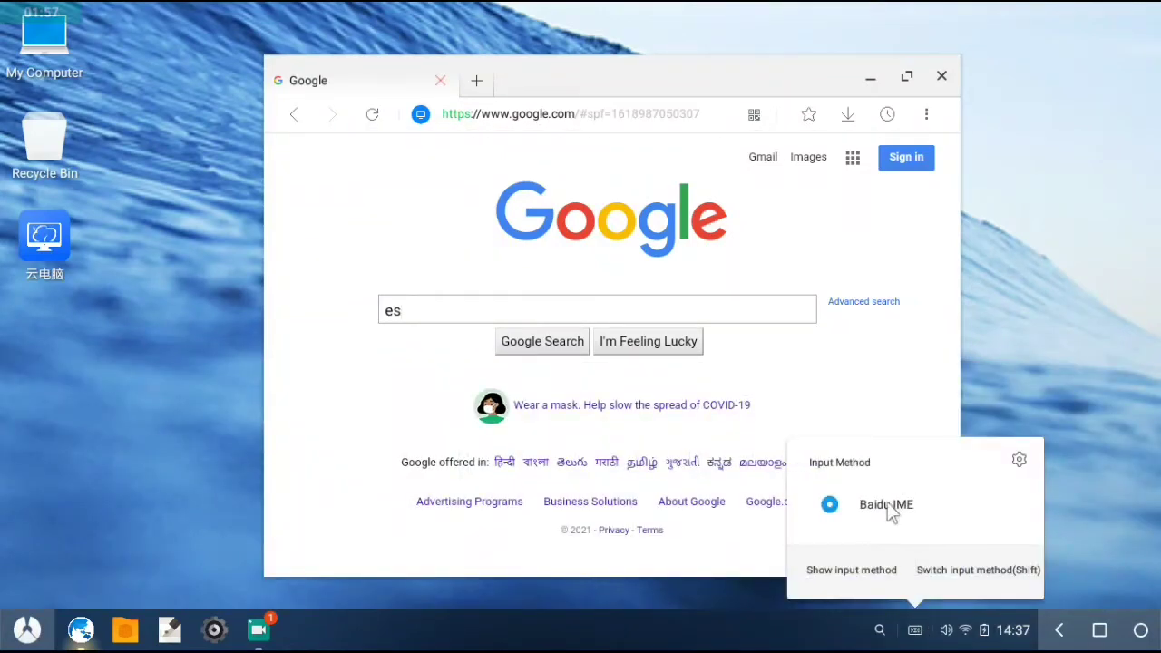
{"action": "left_click", "coordinate": [891, 512]}
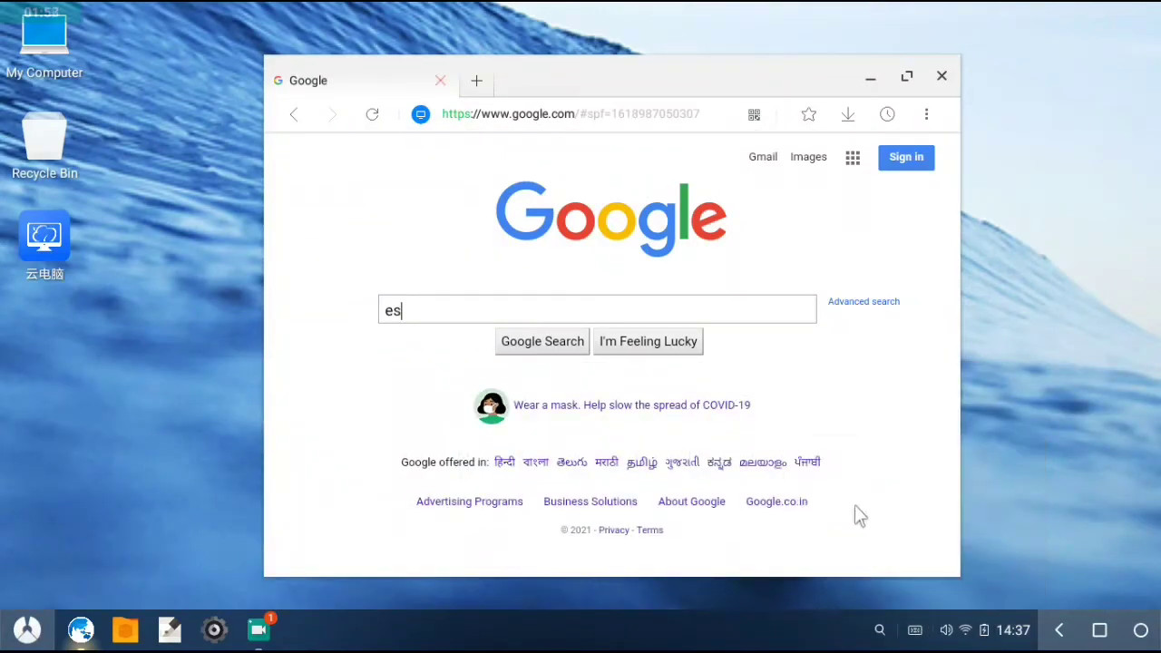
Step: Extend the search query to "esfile" and select the suggestion "es file explorer mod apk"
{"action": "left_click", "coordinate": [469, 310]}
{"action": "type", "text": "fi"}
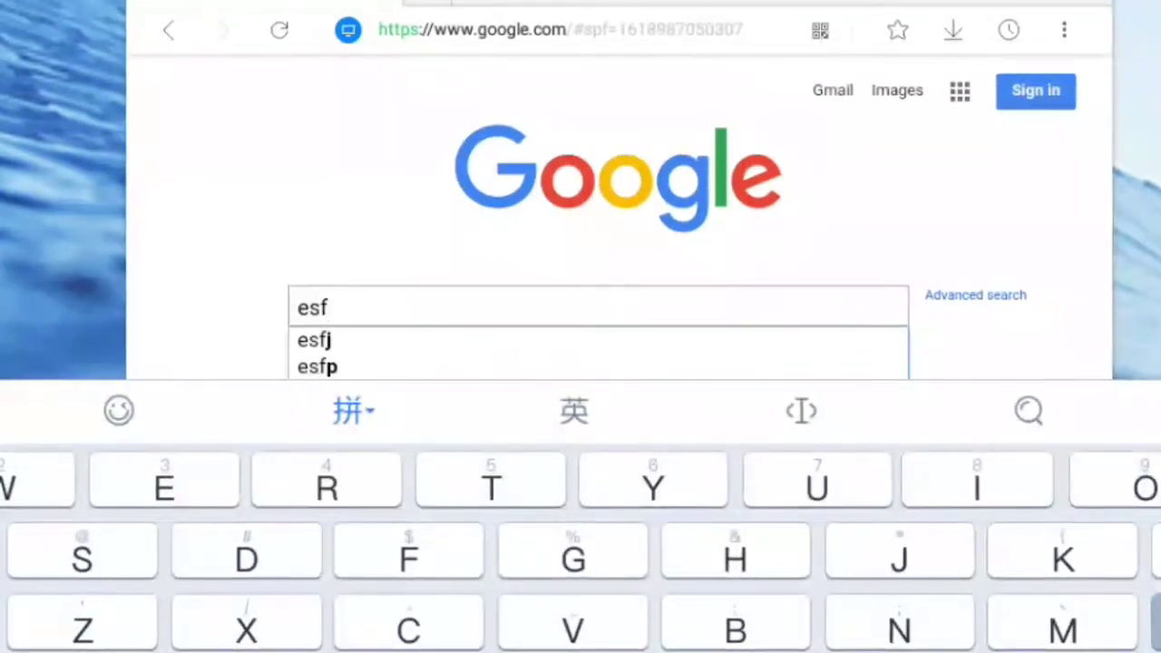
{"action": "type", "text": "le"}
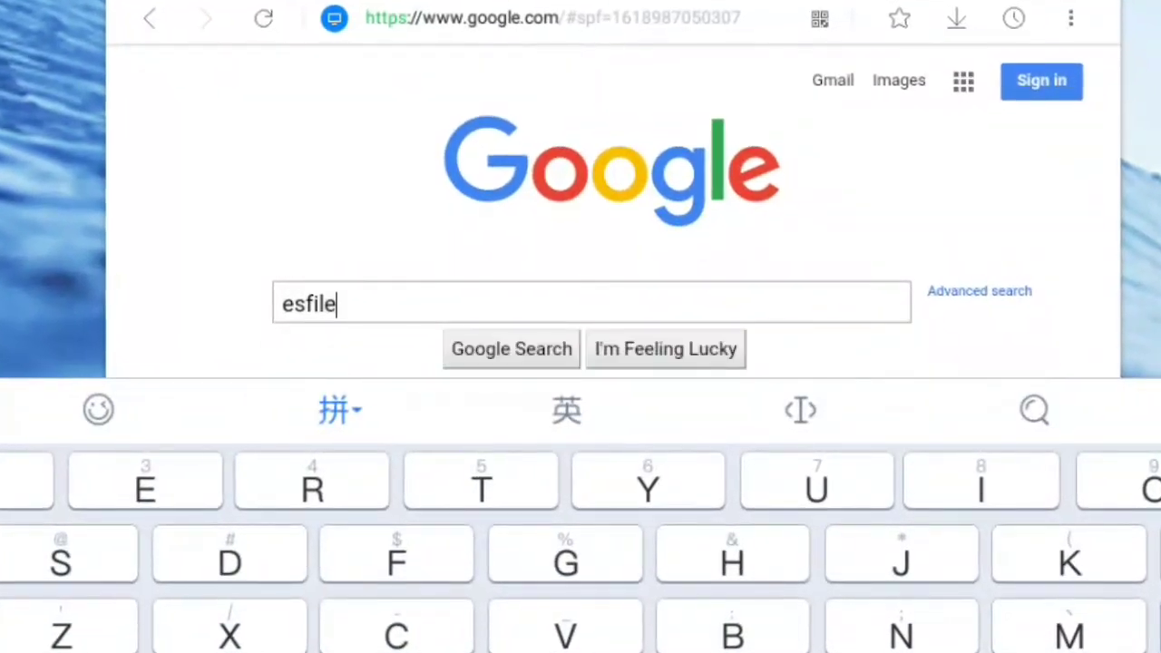
{"action": "key", "text": "Down"}
{"action": "key", "text": "Down"}
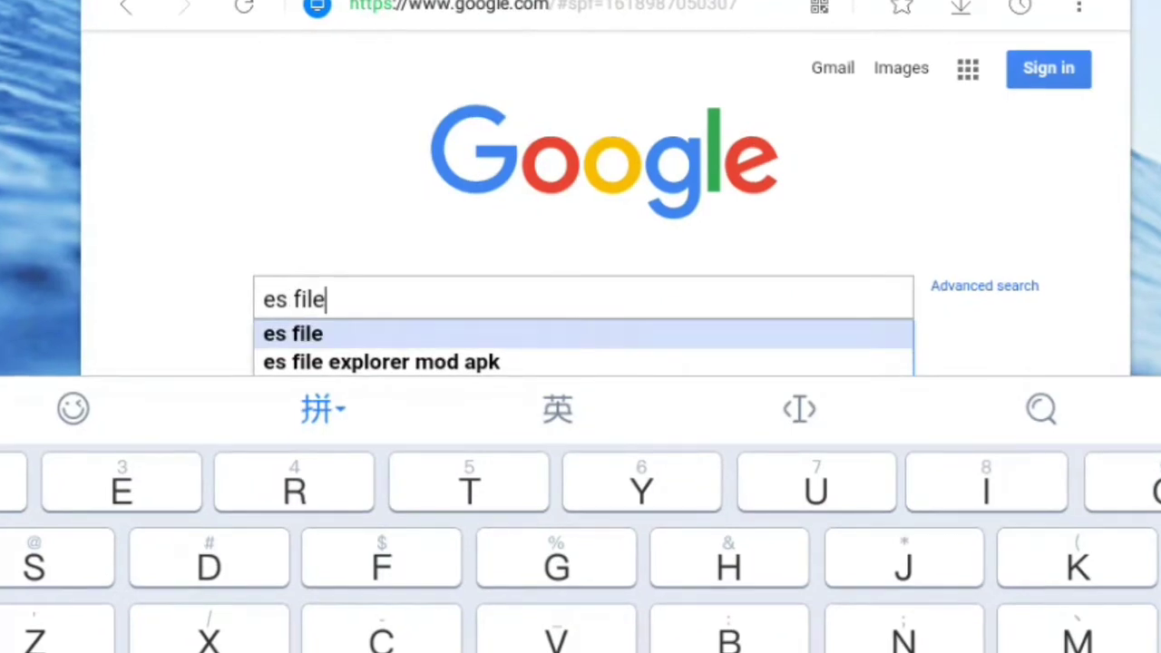
{"action": "key", "text": "Up"}
{"action": "key", "text": "Down"}
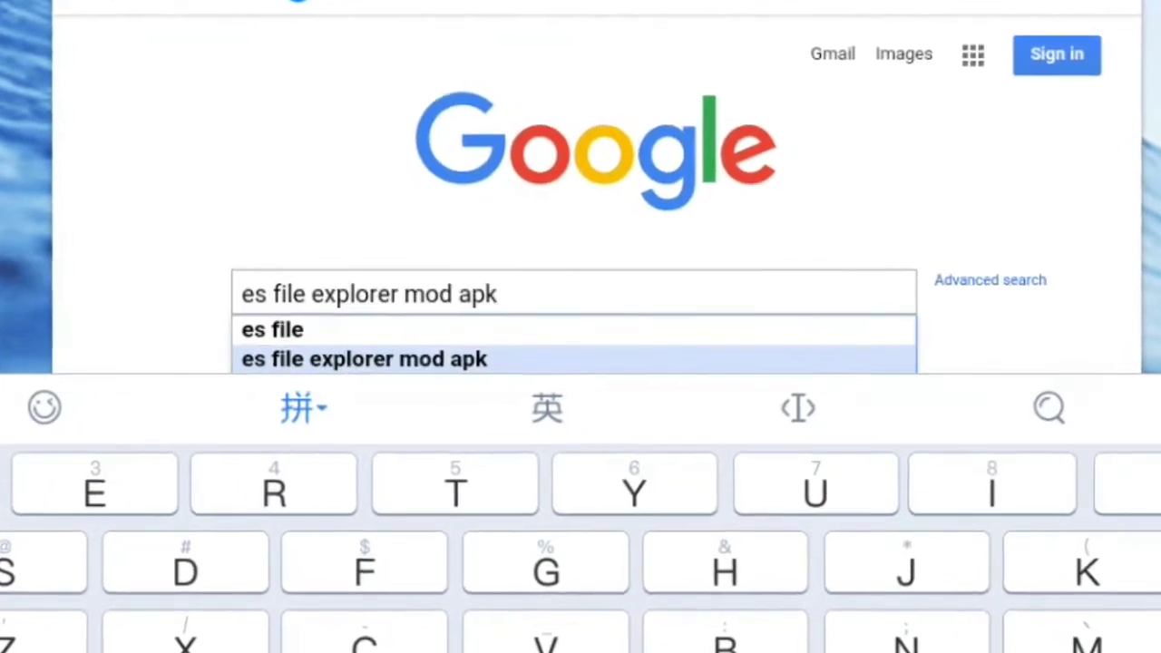
Step: Shorten the query to "es file explorer" and run the search for the suggestion "es file explorer apk"
{"action": "key", "text": "BackSpace"}
{"action": "key", "text": "BackSpace"}
{"action": "key", "text": "BackSpace"}
{"action": "key", "text": "BackSpace"}
{"action": "key", "text": "BackSpace"}
{"action": "key", "text": "BackSpace"}
{"action": "key", "text": "BackSpace"}
{"action": "key", "text": "BackSpace"}
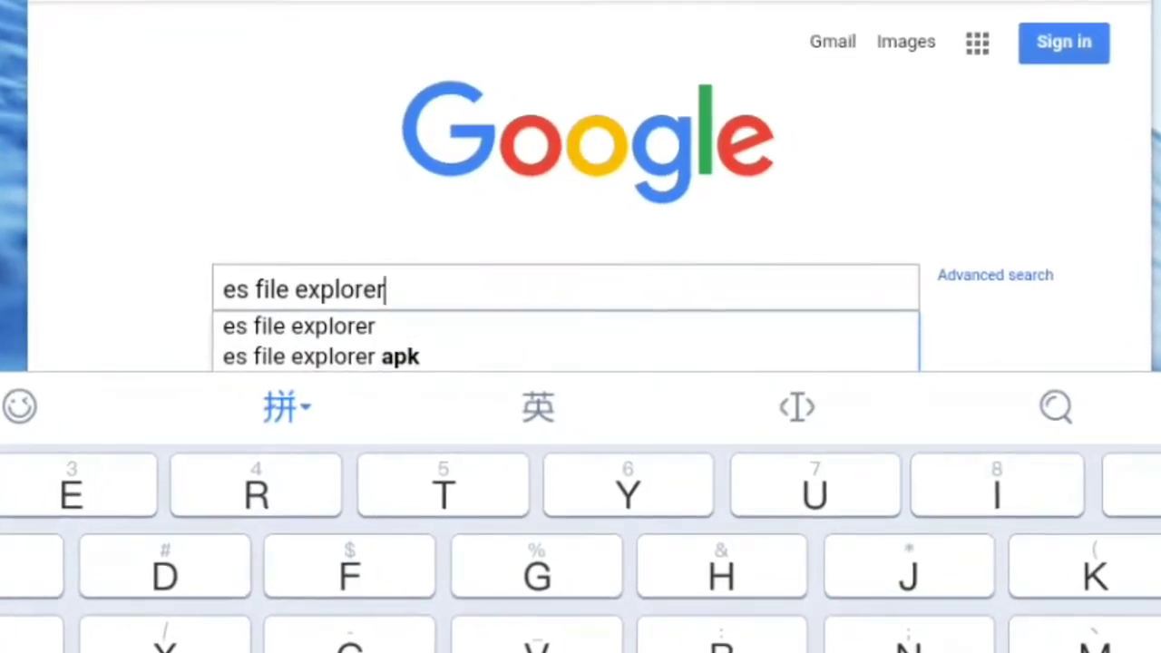
{"action": "key", "text": "Down"}
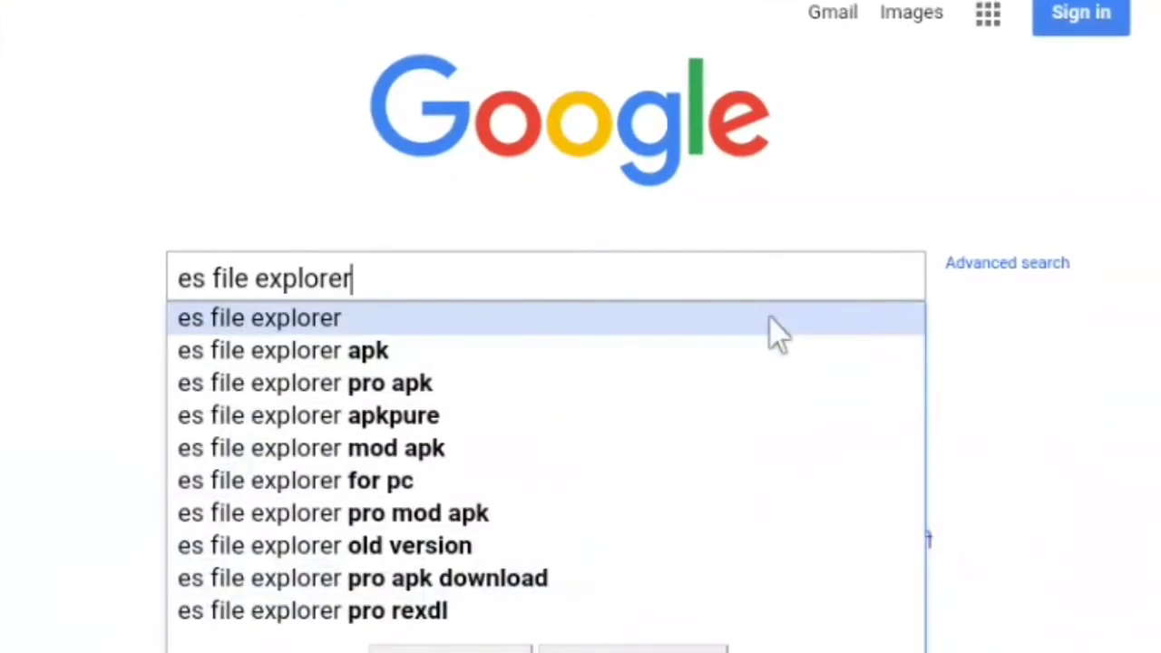
{"action": "key", "text": "Down"}
{"action": "key", "text": "Down"}
{"action": "key", "text": "Up"}
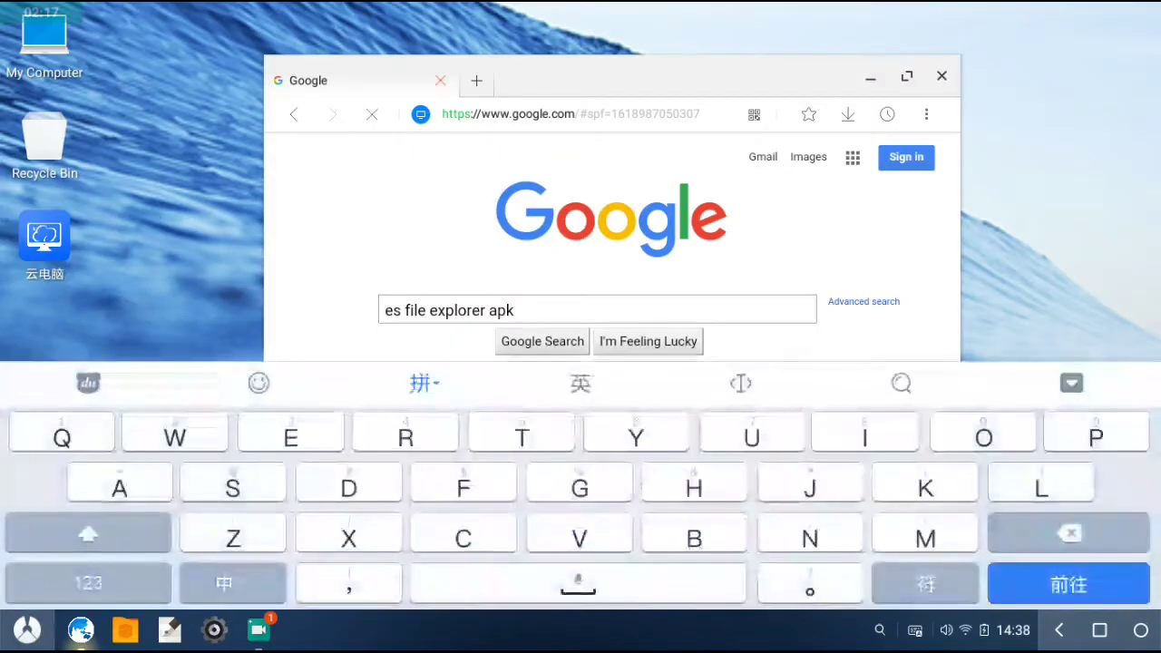
{"action": "key", "text": "Return"}
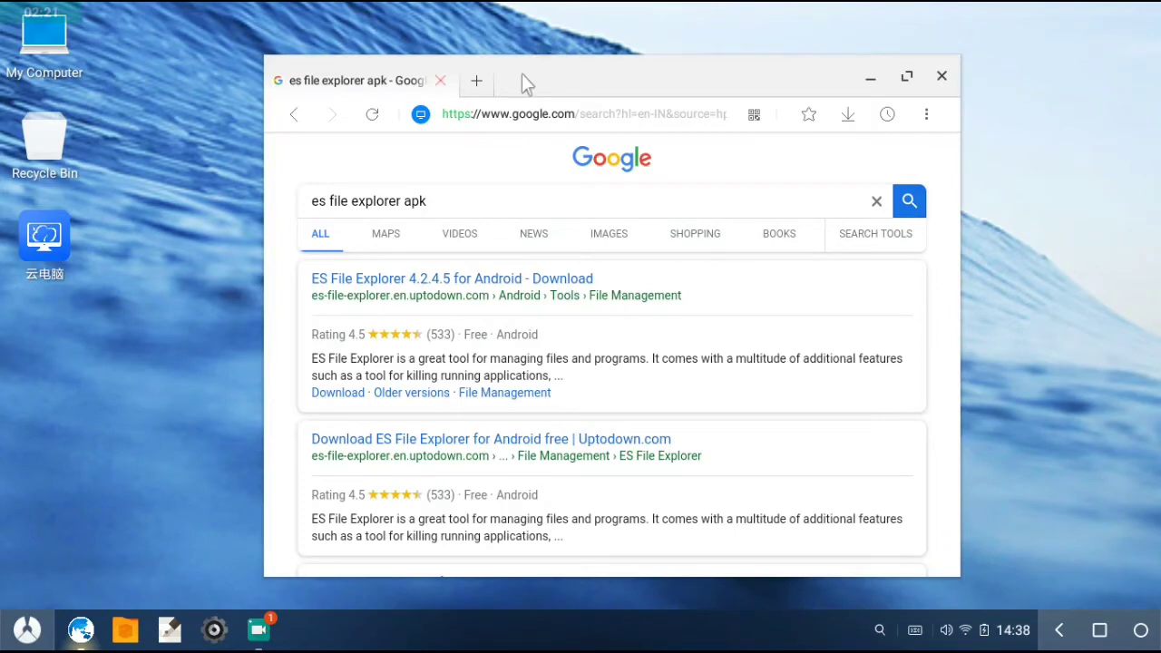
Step: Move the browser window up and open the latest version's download page from the first Uptodown result
{"action": "left_click_drag", "start_coordinate": [527, 84], "coordinate": [534, 38]}
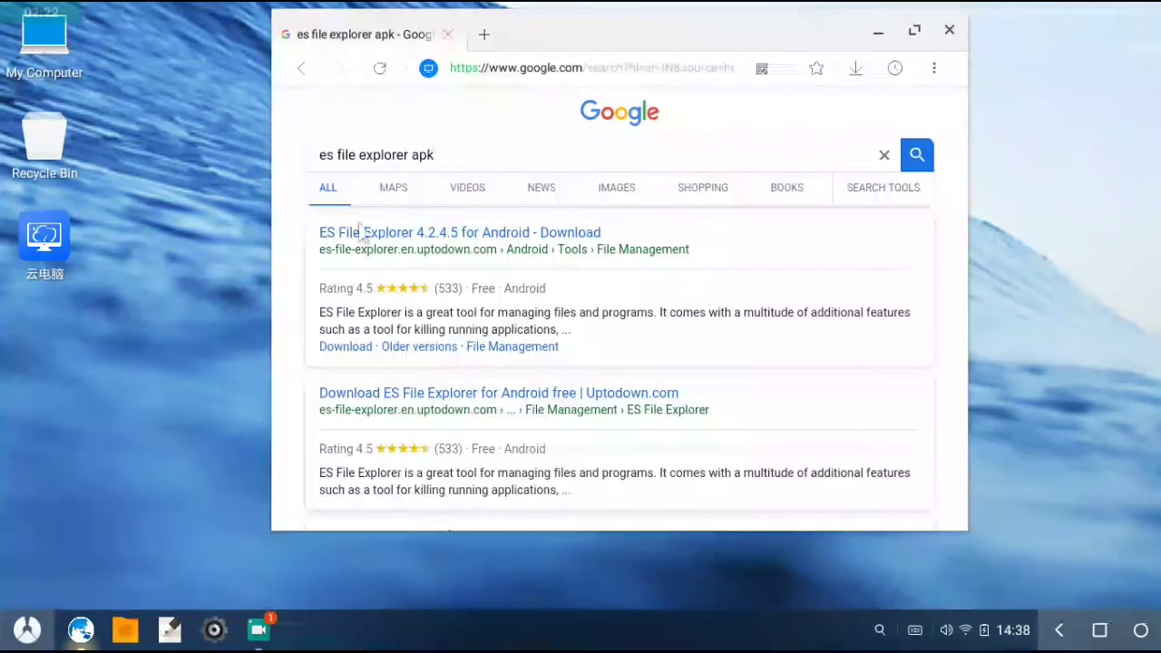
{"action": "left_click", "coordinate": [451, 234]}
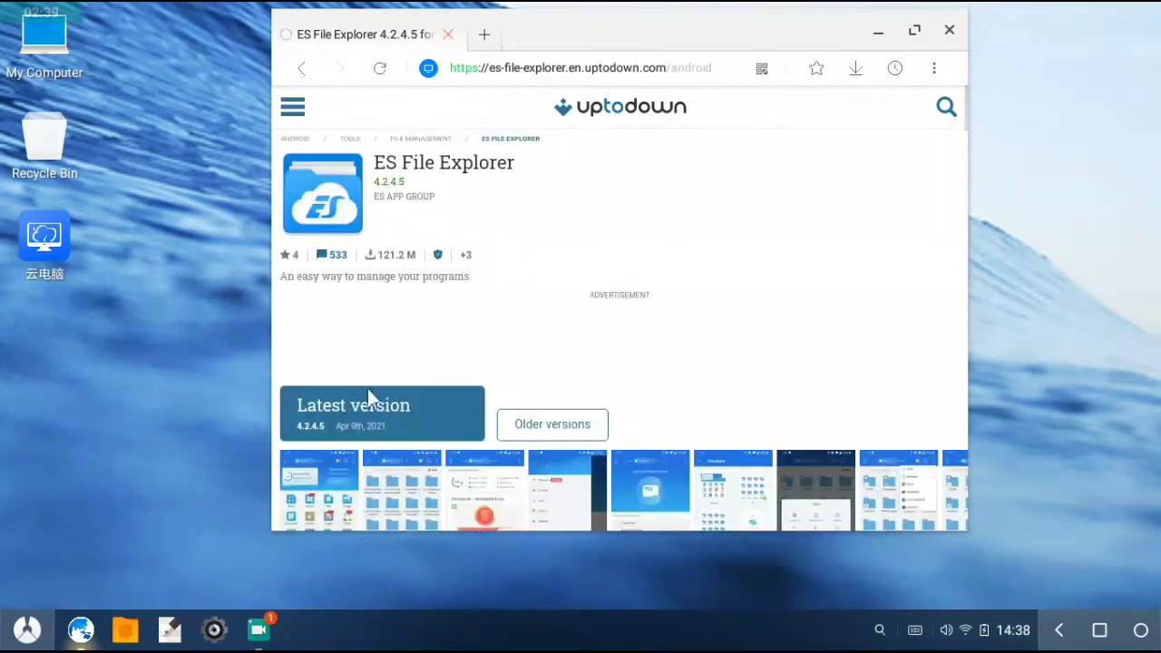
{"action": "left_click", "coordinate": [392, 426]}
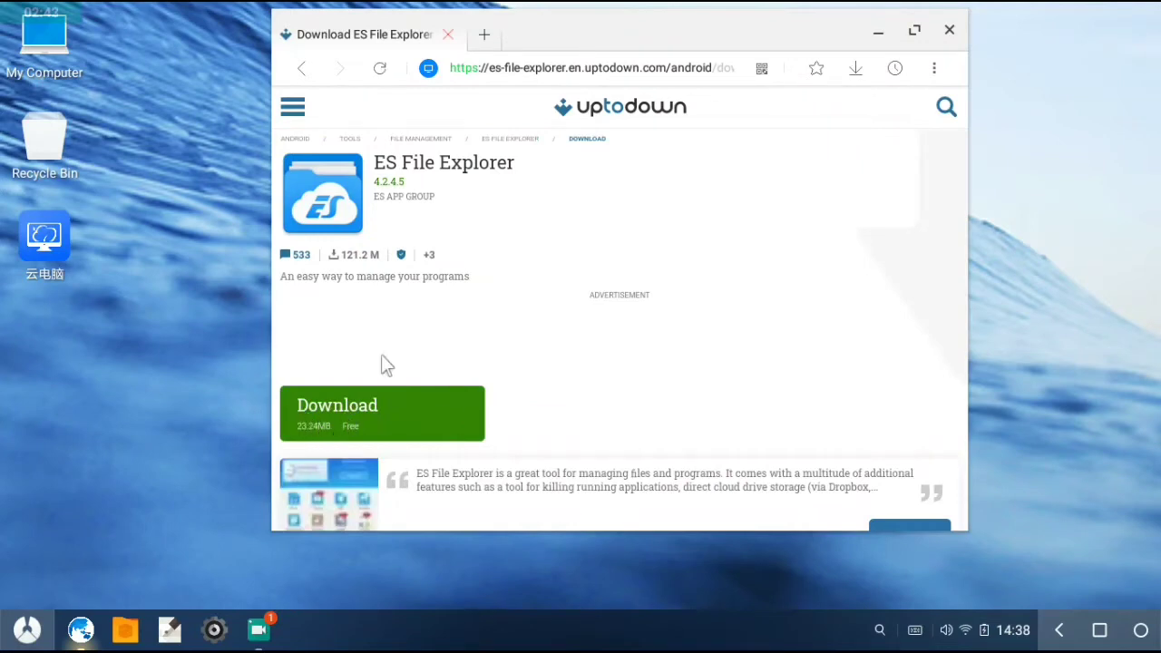
Step: Start the ES File Explorer download from the Uptodown page
{"action": "scroll", "coordinate": [386, 344], "scroll_direction": "down", "scroll_amount": 4}
{"action": "scroll", "coordinate": [384, 329], "scroll_direction": "up", "scroll_amount": 2}
{"action": "left_click", "coordinate": [354, 220]}
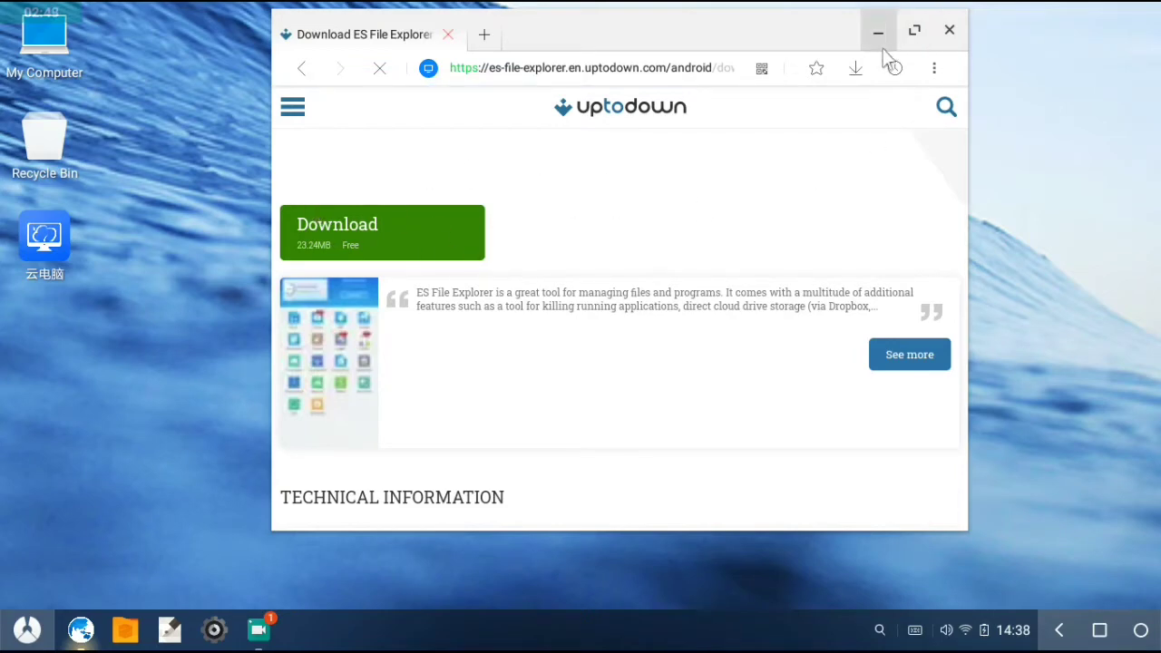
Step: Check the browser's download list and remove the es-file-explorer-4-2-4-5.apk download from it
{"action": "left_click", "coordinate": [856, 68]}
{"action": "left_click", "coordinate": [559, 163]}
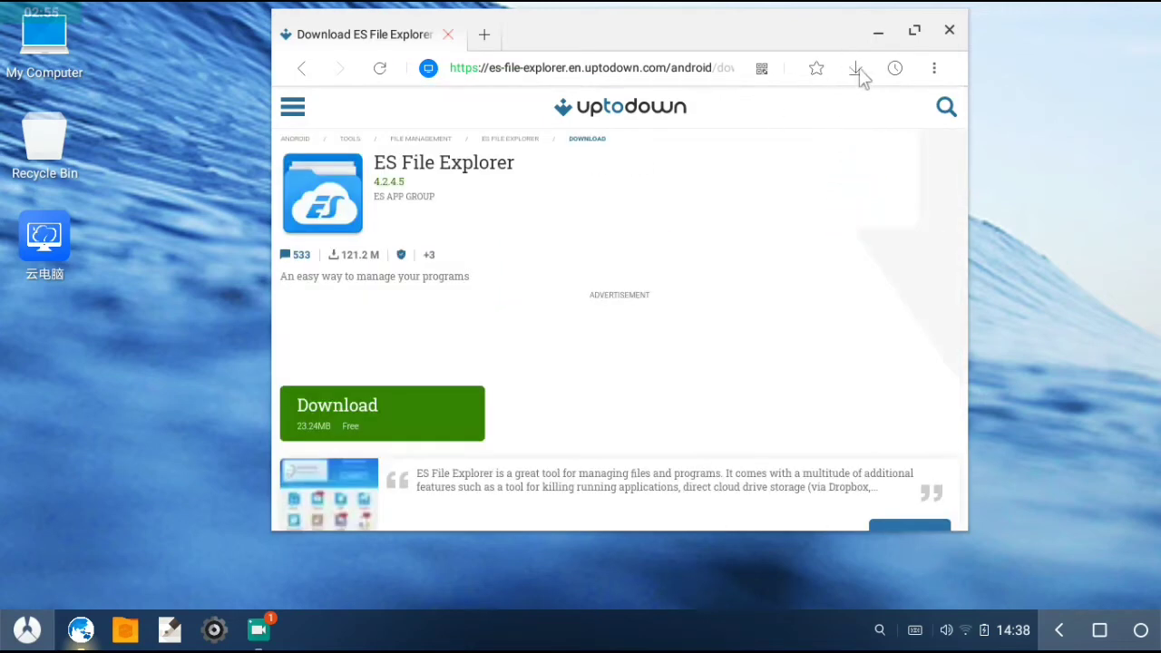
{"action": "left_click", "coordinate": [854, 67]}
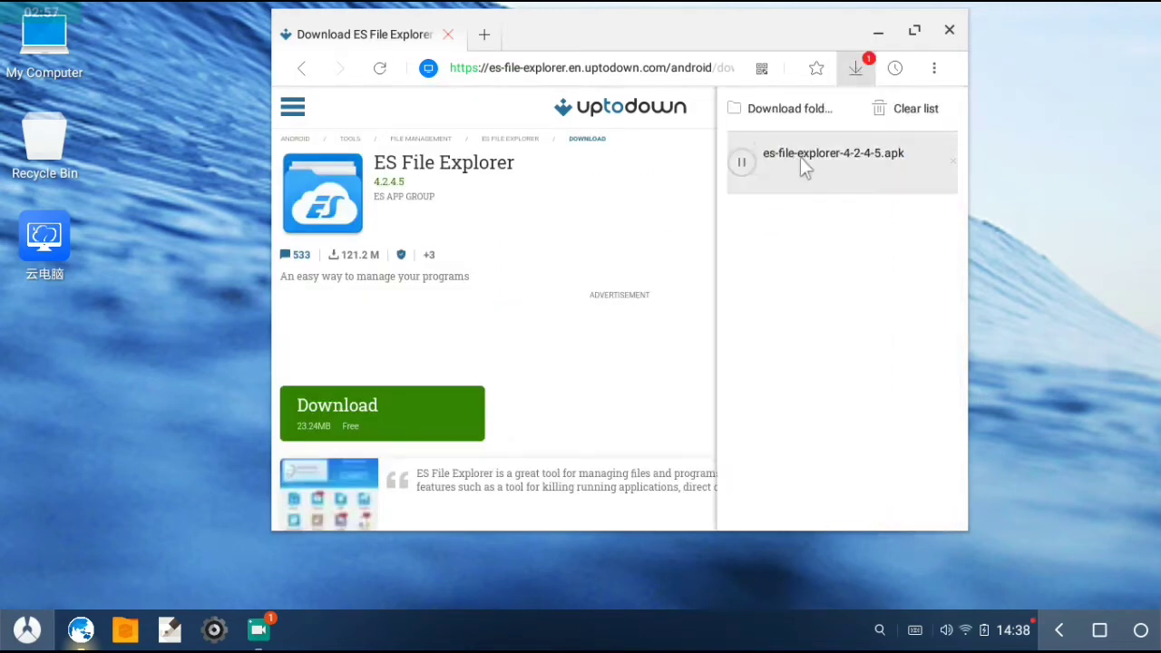
{"action": "left_click", "coordinate": [954, 163]}
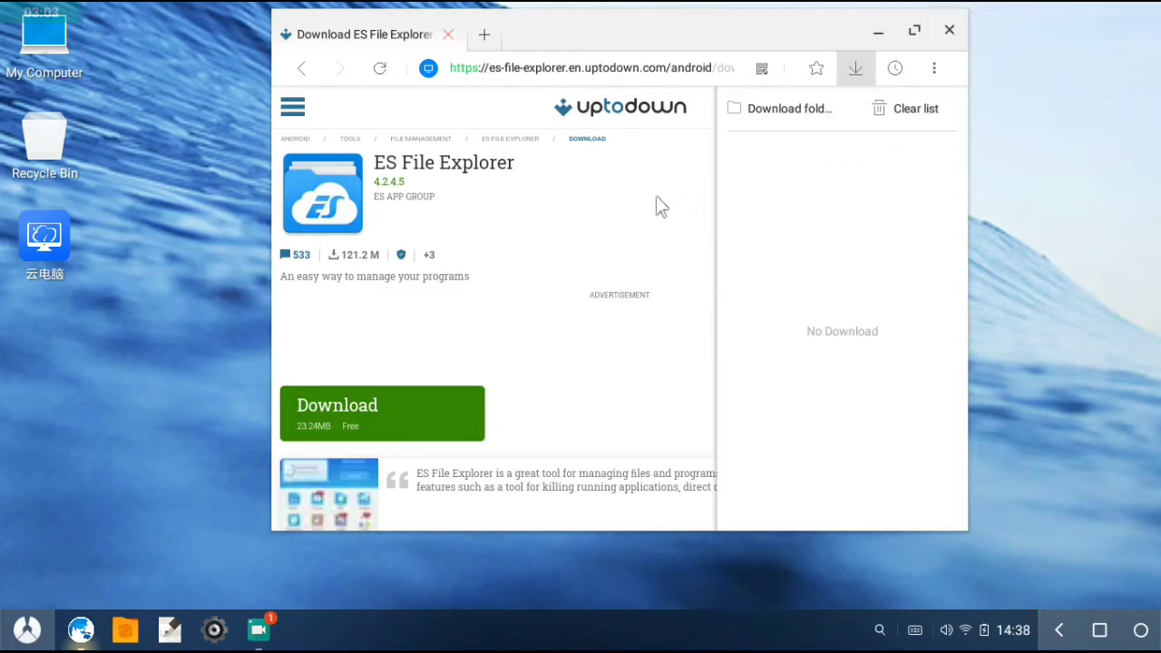
Step: Replace the Uptodown tab with a new tab and load Google from its shortcuts
{"action": "left_click", "coordinate": [453, 67]}
{"action": "left_click", "coordinate": [485, 35]}
{"action": "left_click", "coordinate": [448, 34]}
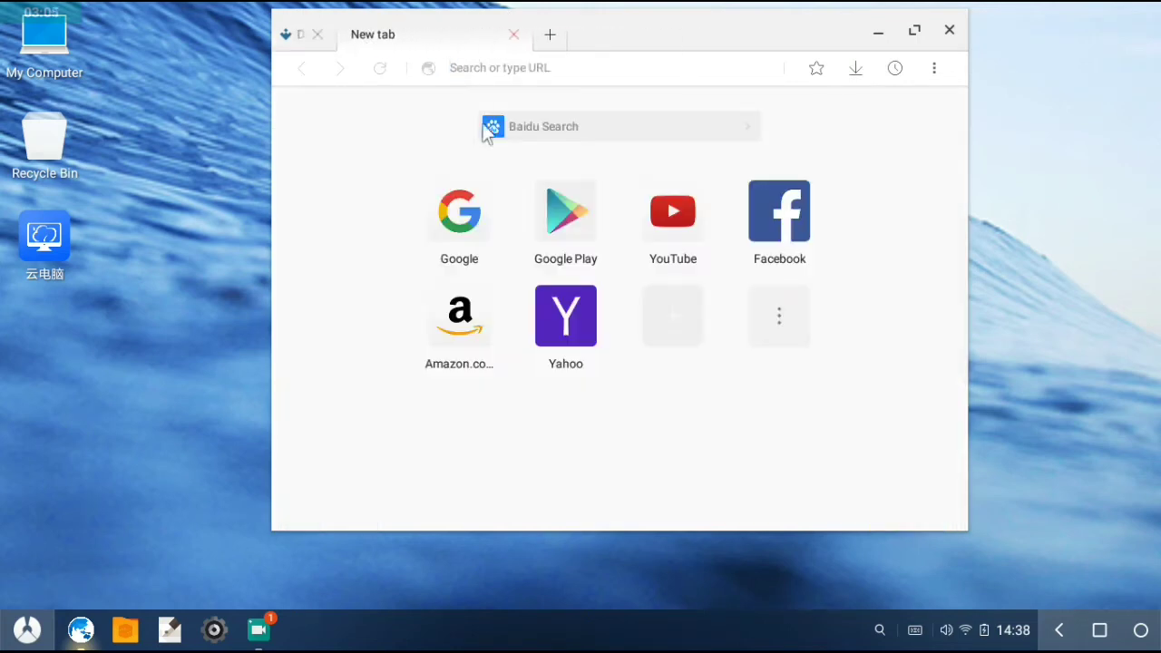
{"action": "left_click", "coordinate": [470, 200]}
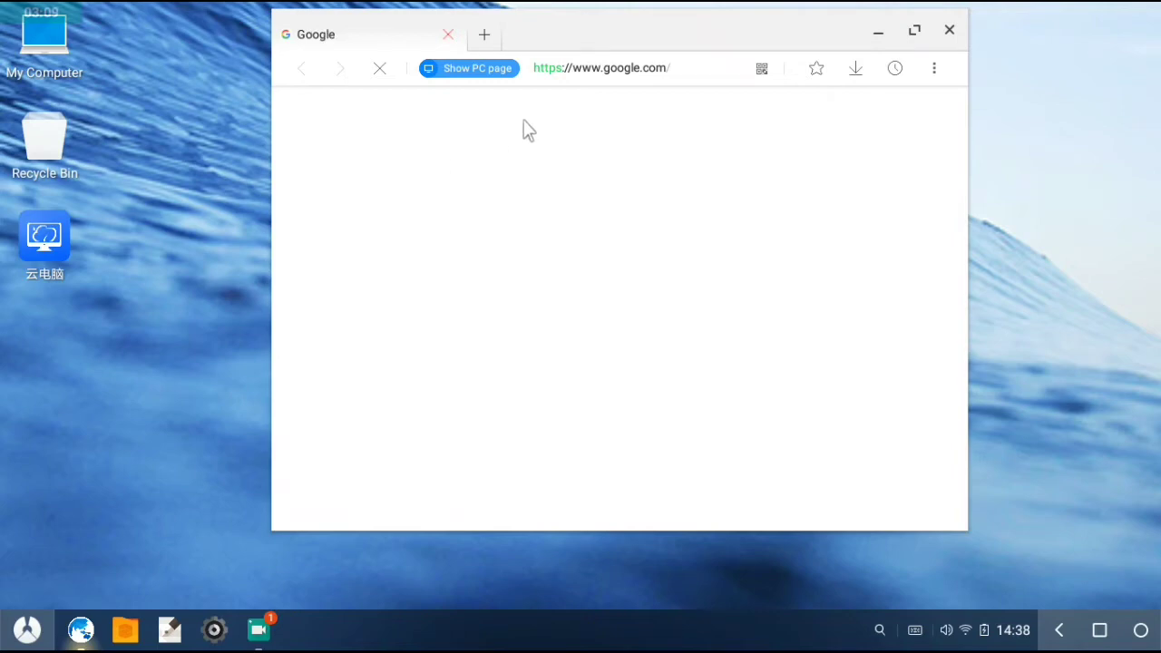
Step: Search Google for "resolution changer"
{"action": "left_click", "coordinate": [517, 270]}
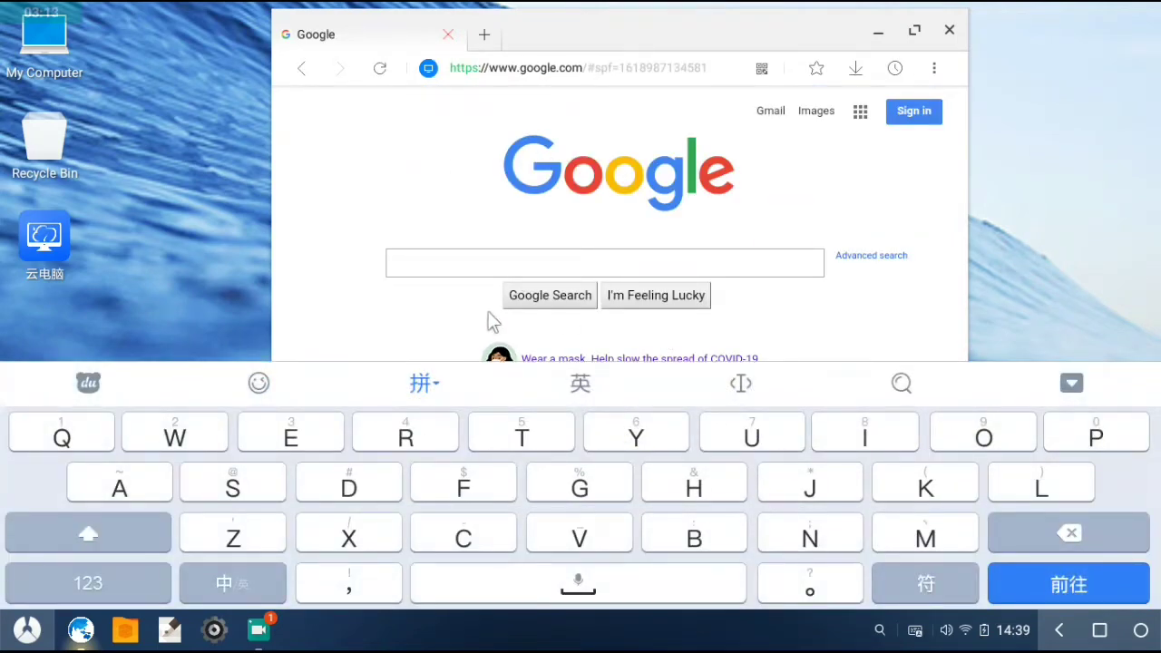
{"action": "type", "text": "res"}
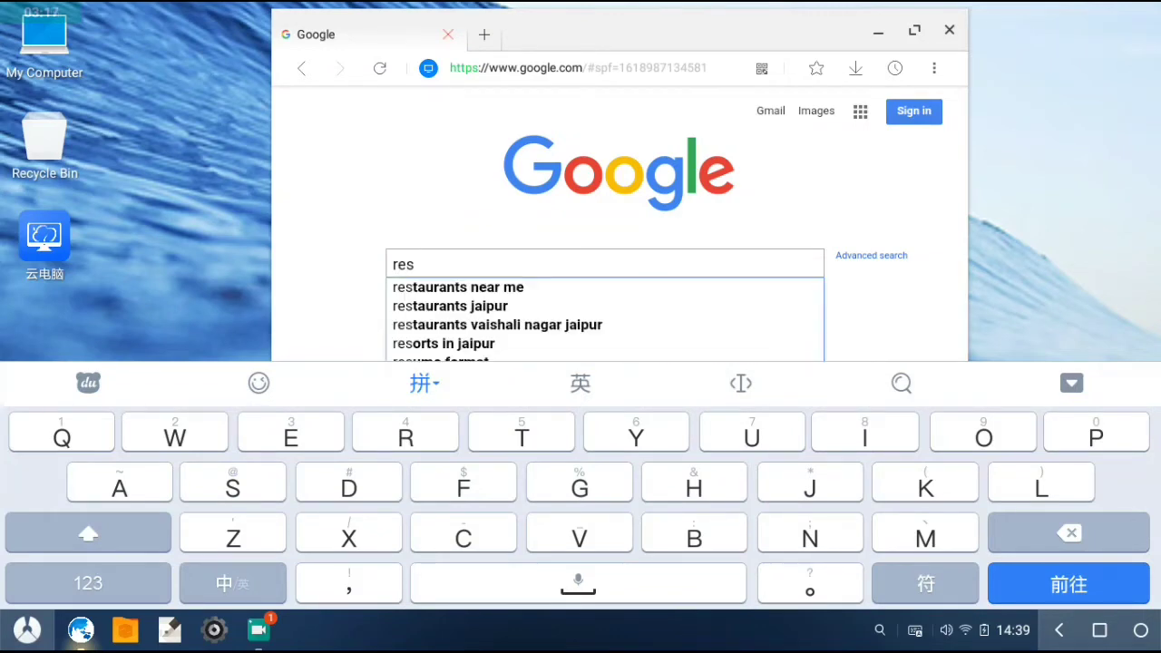
{"action": "type", "text": "ution change"}
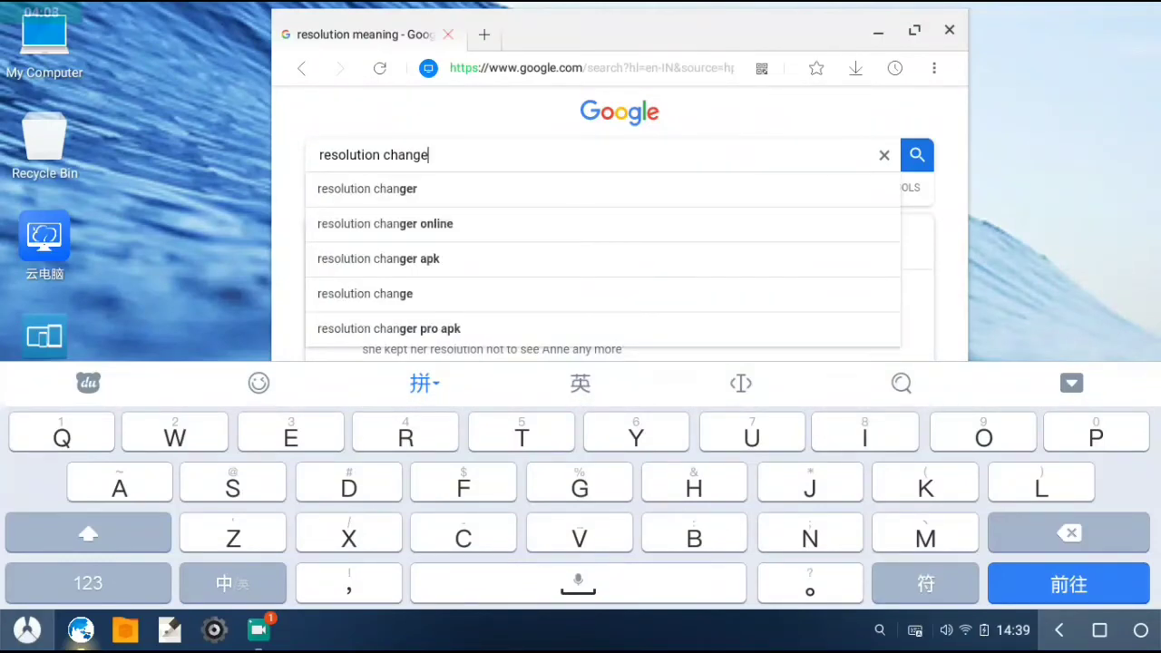
{"action": "type", "text": "r"}
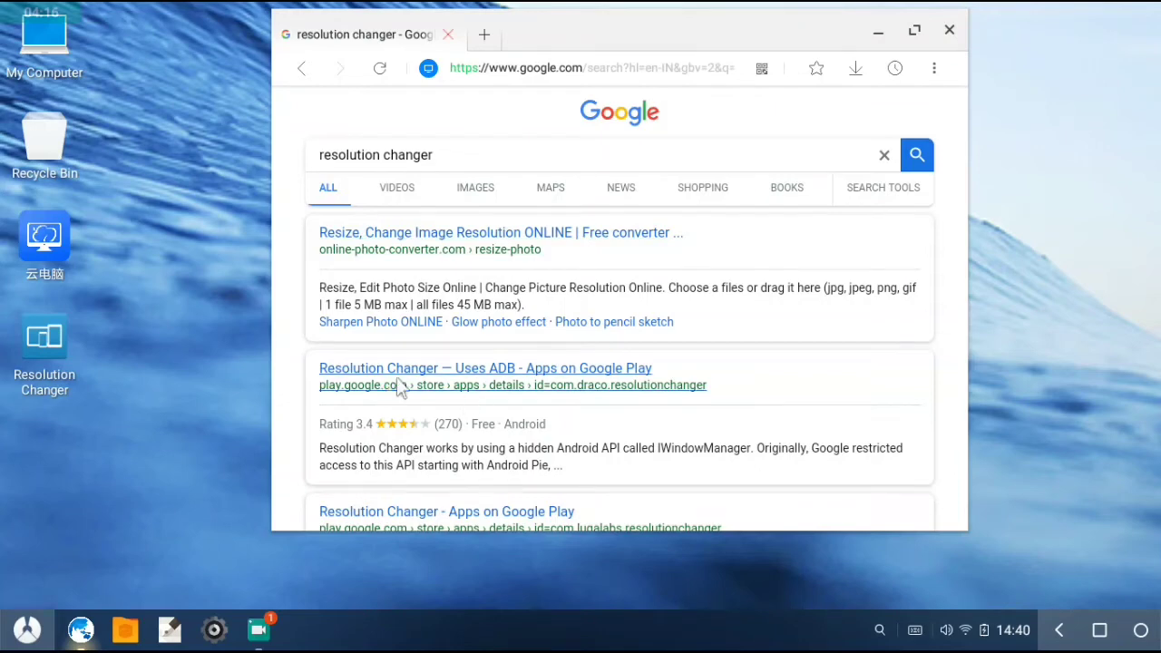
Step: Refine the search to the suggestion "resolution changer pro apk" and open the APKPure result for Resolution Changer Pro
{"action": "scroll", "coordinate": [535, 381], "scroll_direction": "down", "scroll_amount": 1}
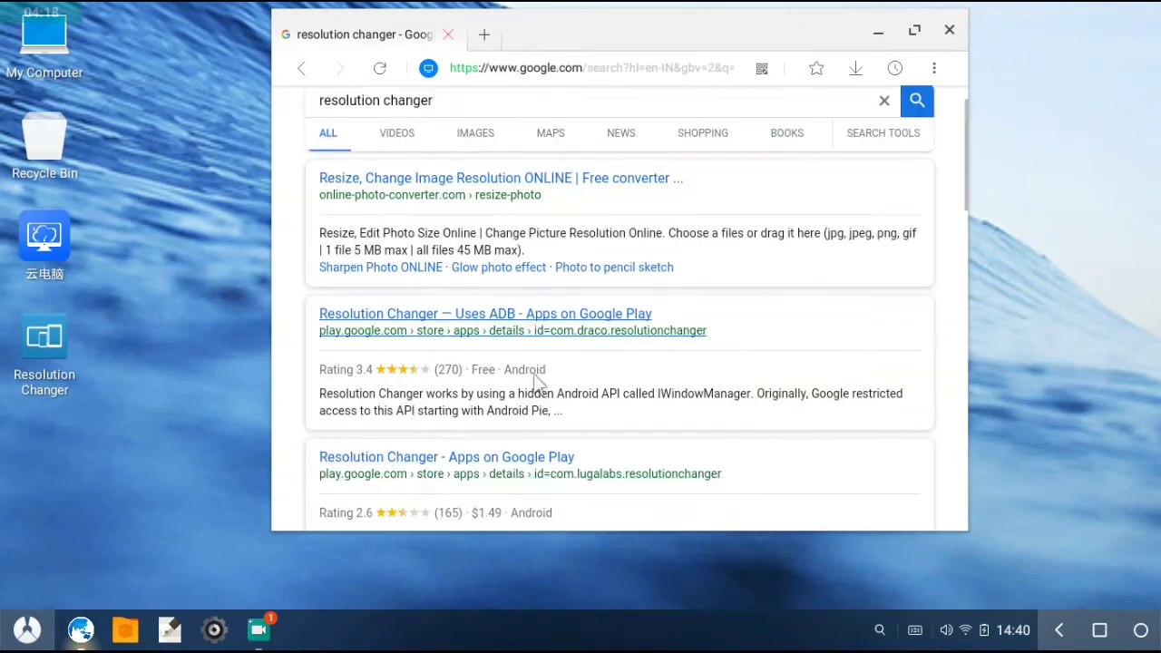
{"action": "scroll", "coordinate": [536, 381], "scroll_direction": "down", "scroll_amount": 2}
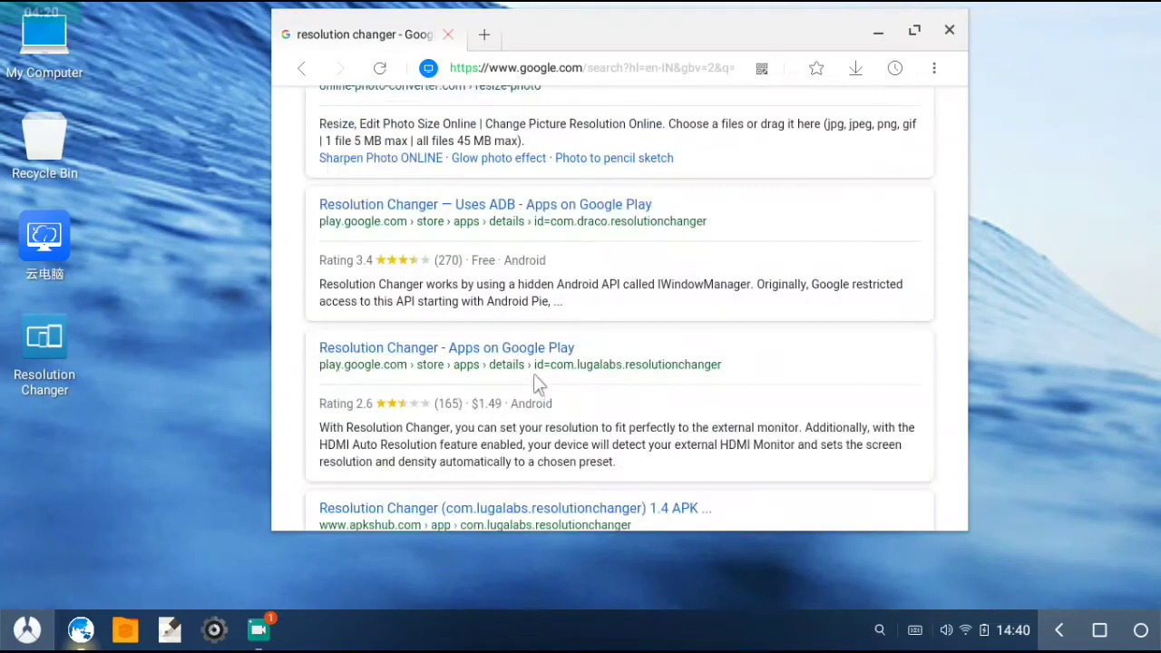
{"action": "scroll", "coordinate": [534, 373], "scroll_direction": "up", "scroll_amount": 3}
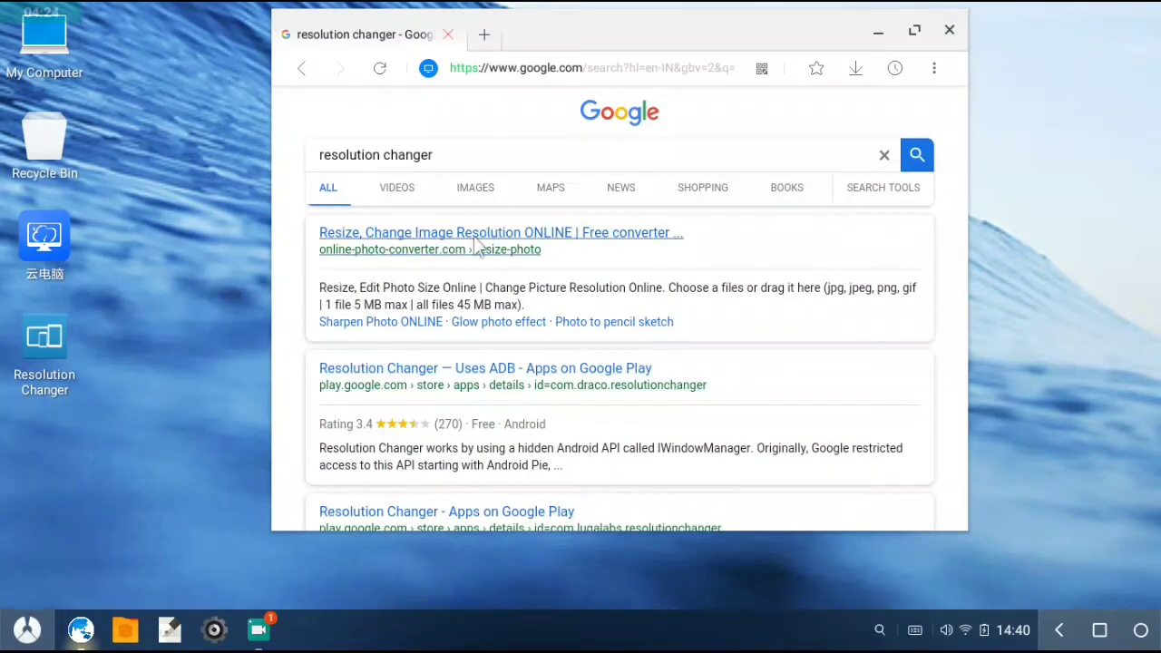
{"action": "scroll", "coordinate": [421, 290], "scroll_direction": "down", "scroll_amount": 1}
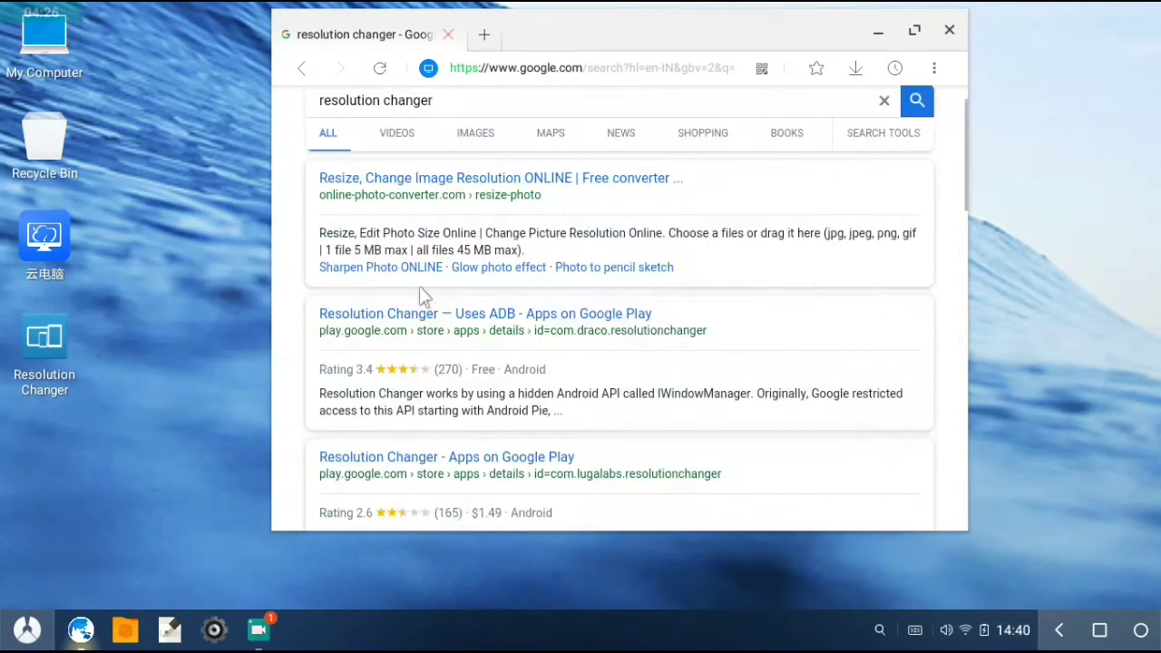
{"action": "left_click", "coordinate": [511, 99]}
{"action": "type", "text": "[p"}
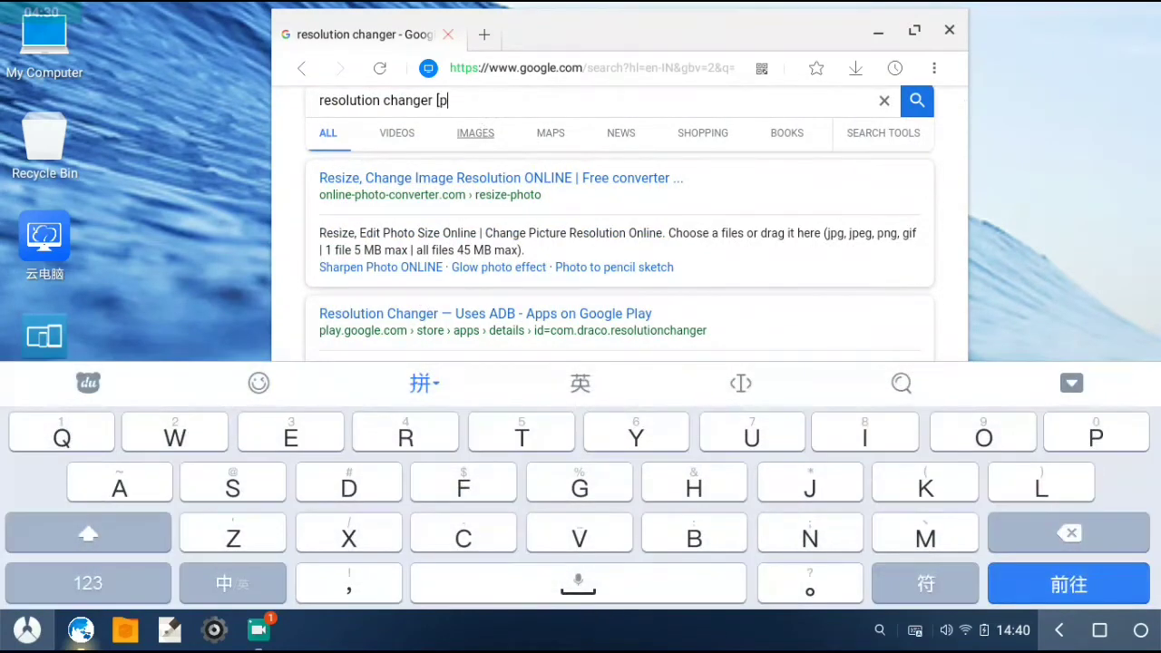
{"action": "key", "text": "BackSpace"}
{"action": "key", "text": "BackSpace"}
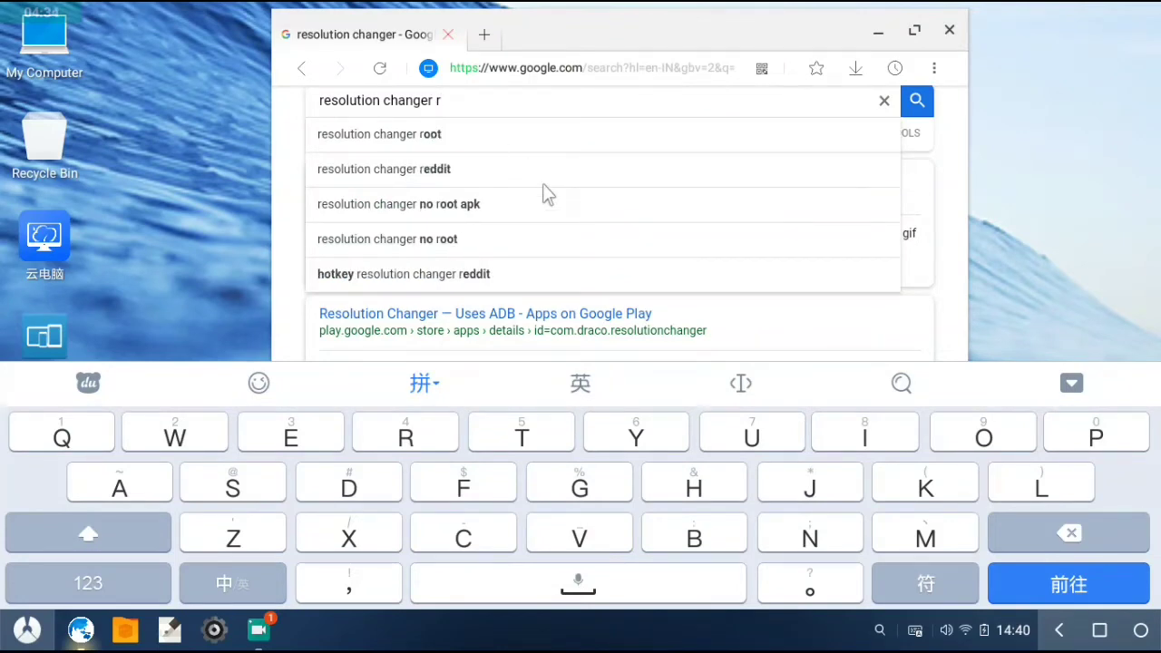
{"action": "key", "text": "BackSpace"}
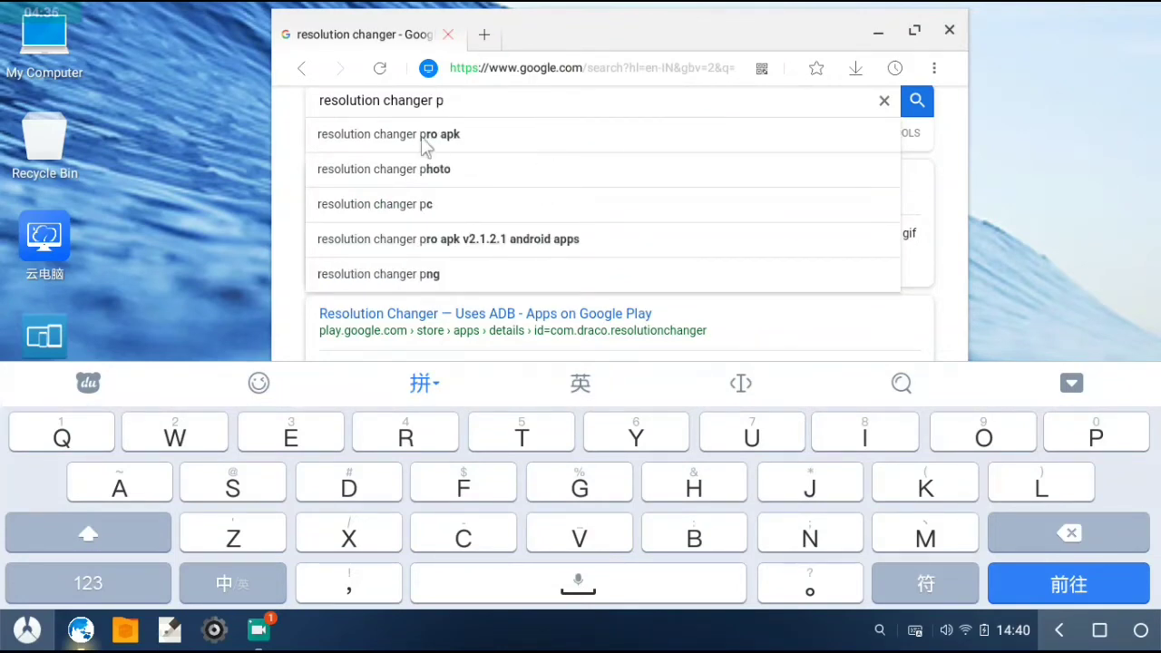
{"action": "left_click", "coordinate": [437, 146]}
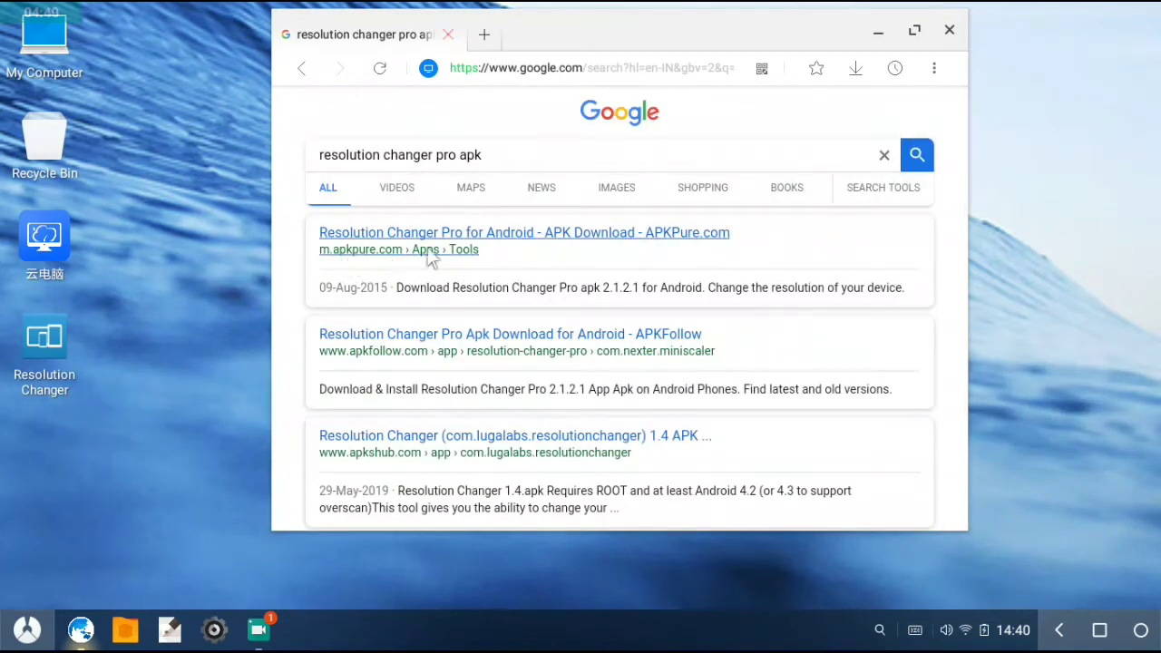
{"action": "left_click", "coordinate": [494, 247]}
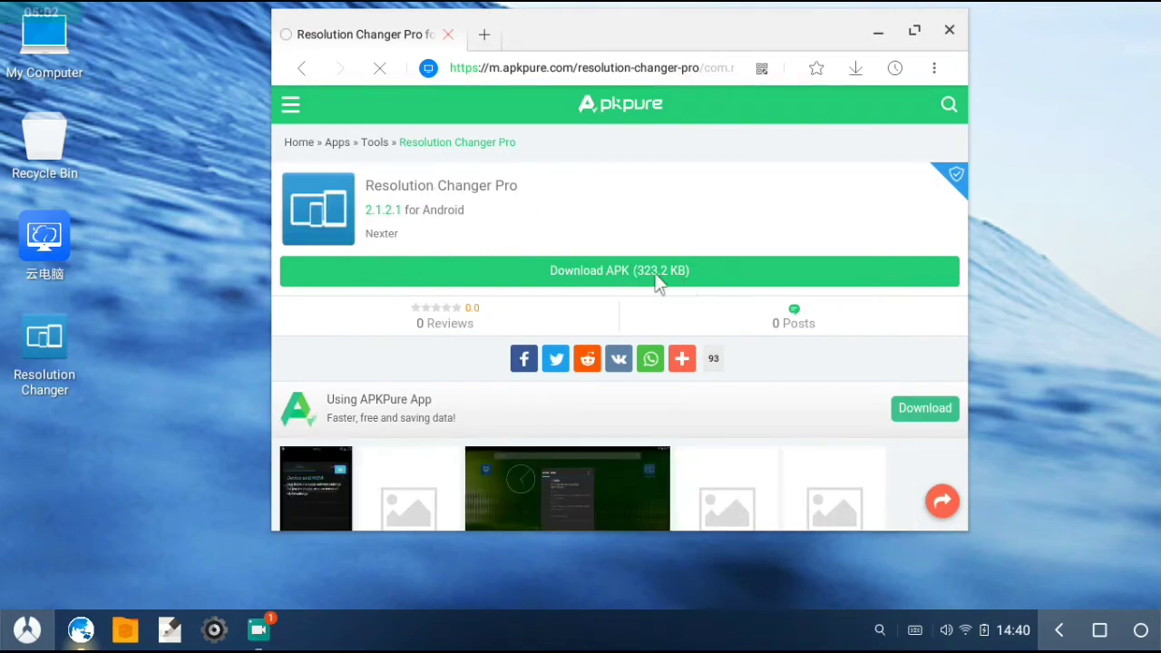
Step: Download the Resolution Changer Pro 2.1.2.1 APK from its APKPure page
{"action": "scroll", "coordinate": [659, 276], "scroll_direction": "down", "scroll_amount": 5}
{"action": "scroll", "coordinate": [399, 186], "scroll_direction": "up", "scroll_amount": 5}
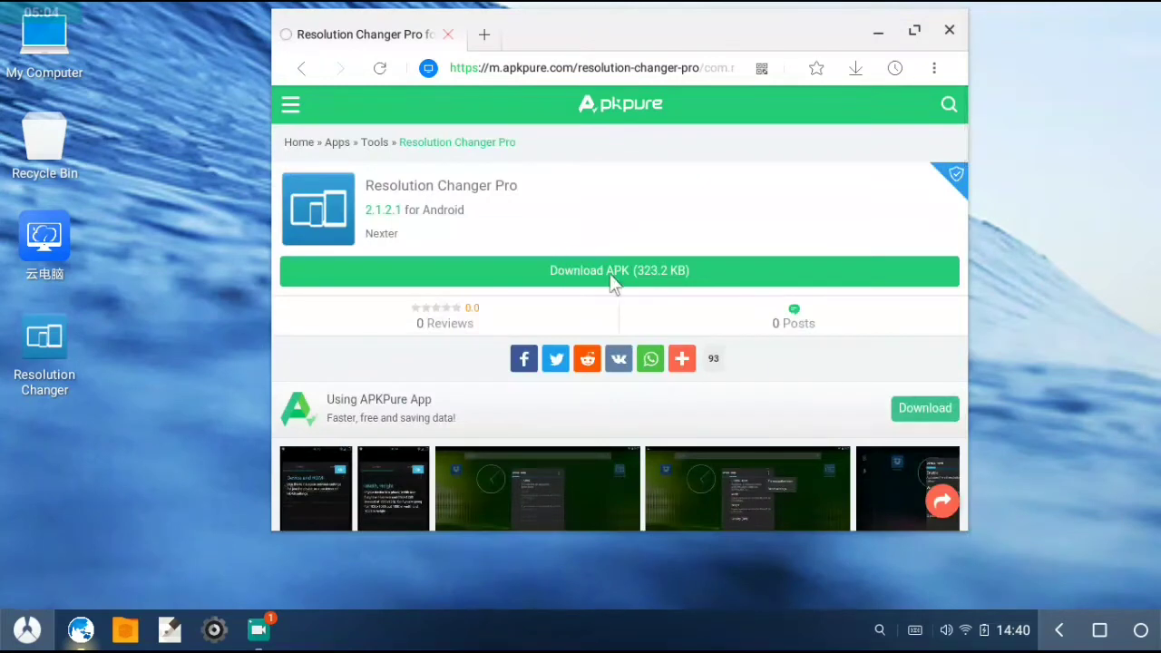
{"action": "left_click", "coordinate": [581, 272]}
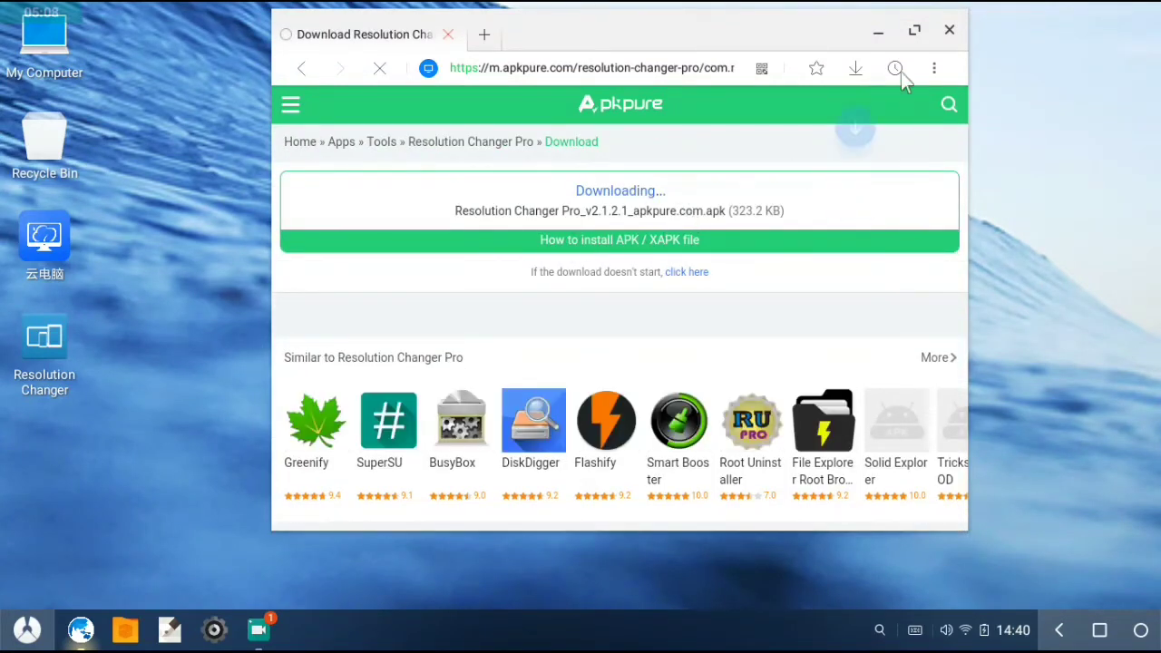
Step: Check the progress of the Resolution Changer Pro download in the browser's download list and the notification center
{"action": "left_click", "coordinate": [855, 71]}
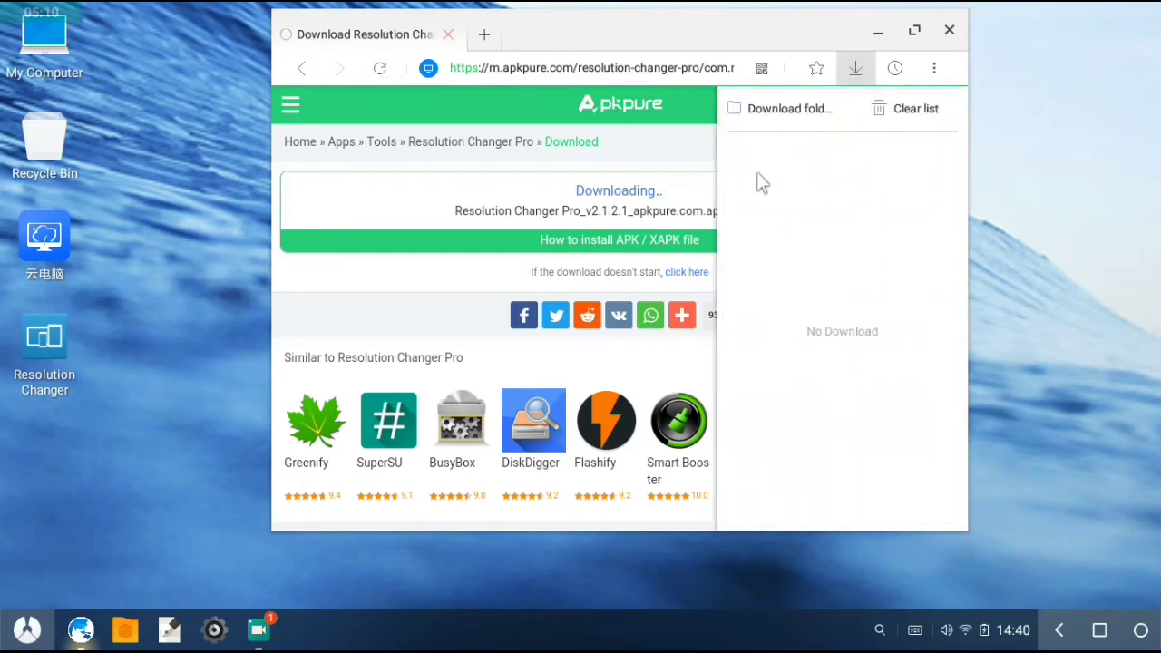
{"action": "left_click", "coordinate": [689, 175]}
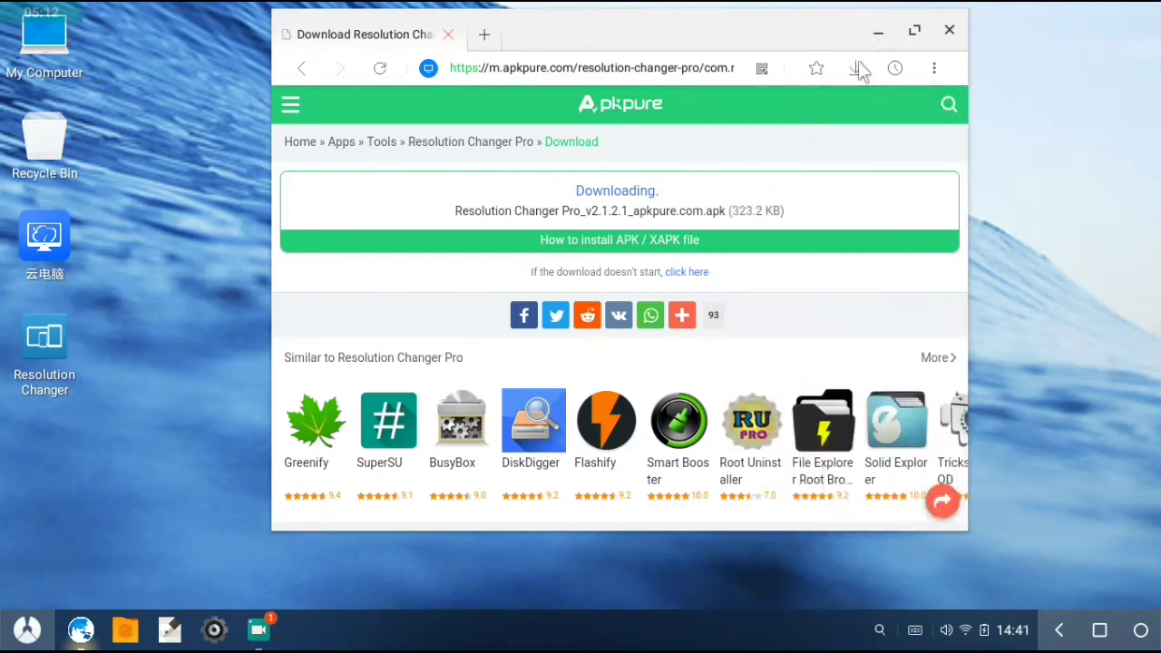
{"action": "left_click", "coordinate": [857, 70]}
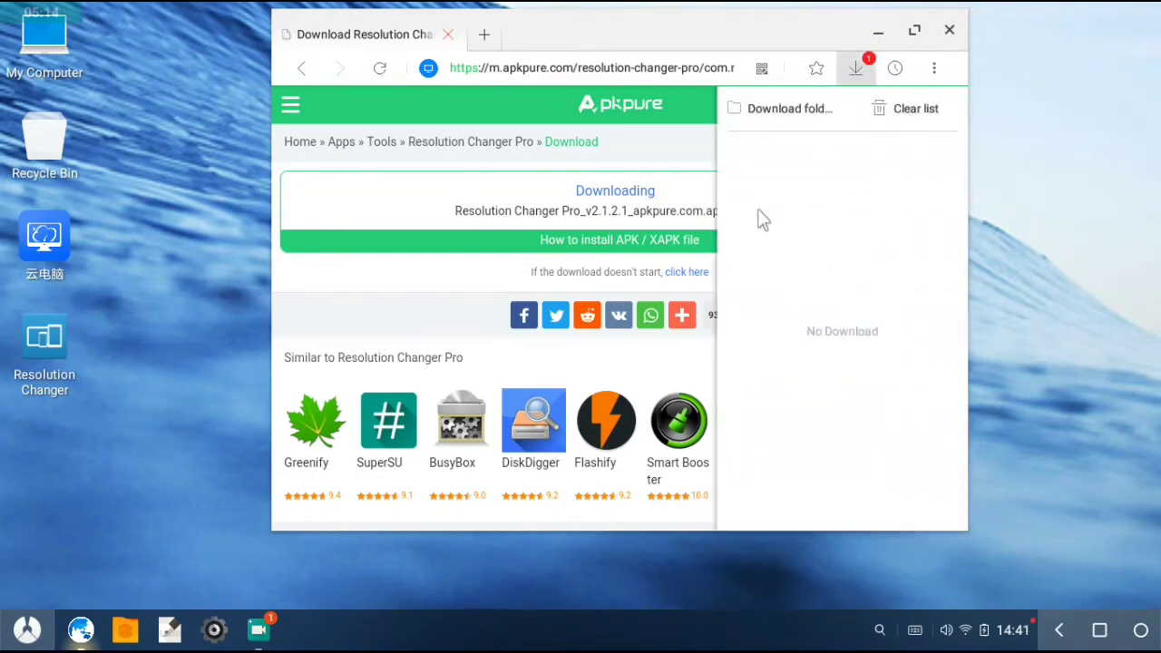
{"action": "left_click", "coordinate": [1014, 630]}
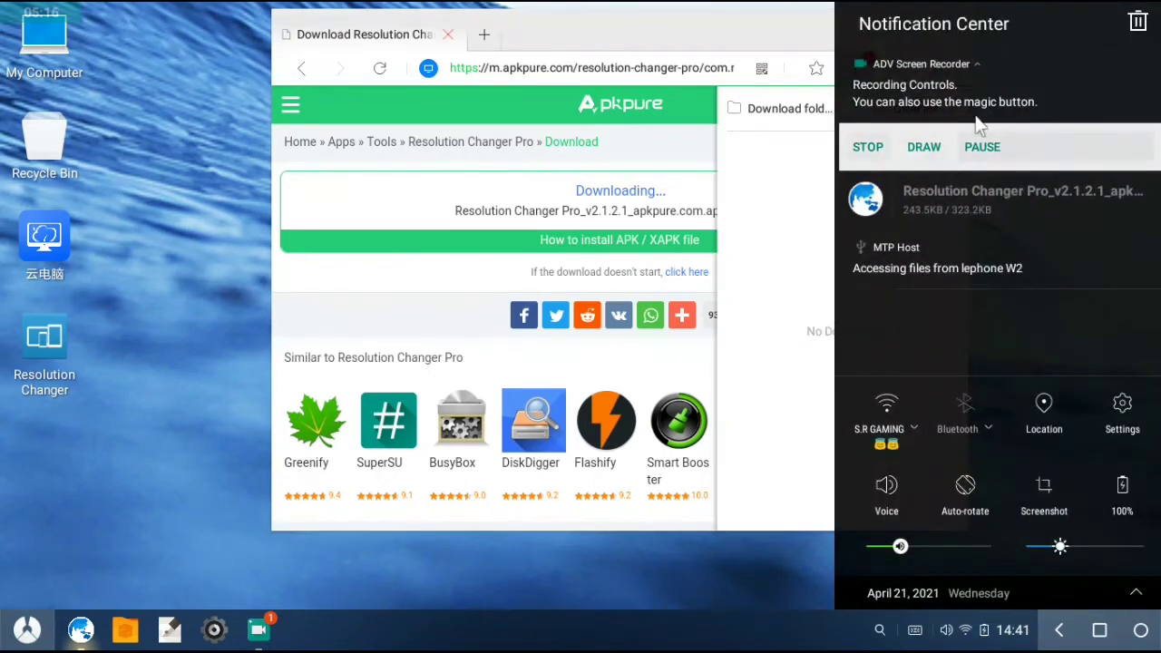
{"action": "left_click", "coordinate": [772, 200]}
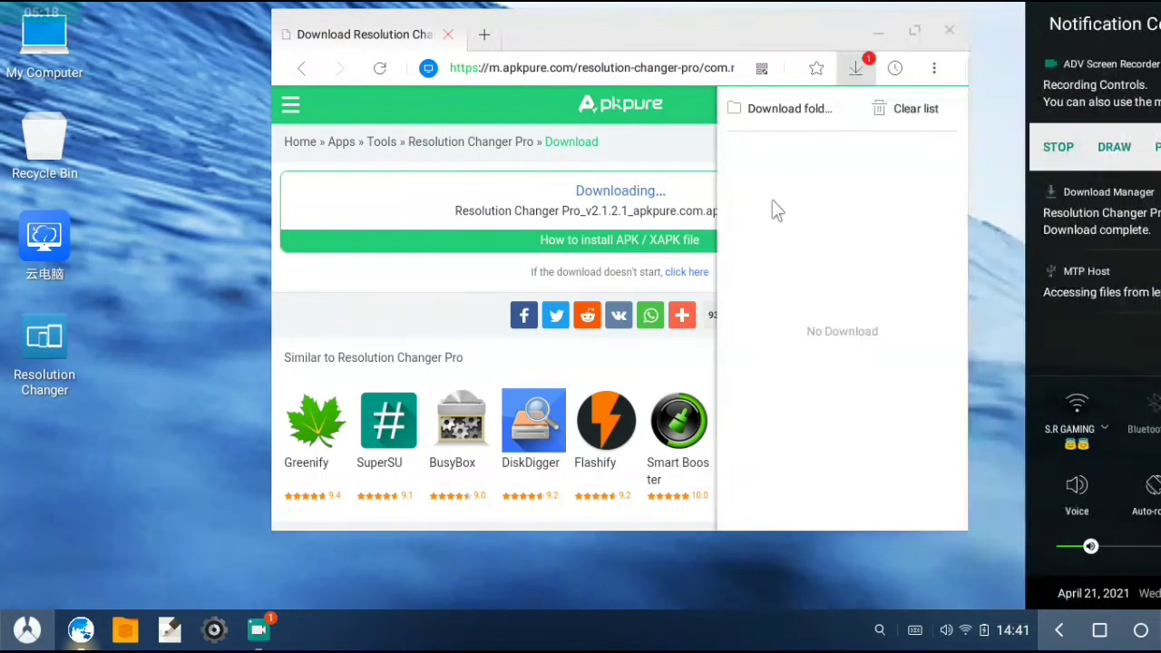
Step: Bring up the package installer for the downloaded Resolution Changer APK, dismiss it without installing, and close the browser
{"action": "left_click", "coordinate": [860, 70]}
{"action": "left_click", "coordinate": [860, 70]}
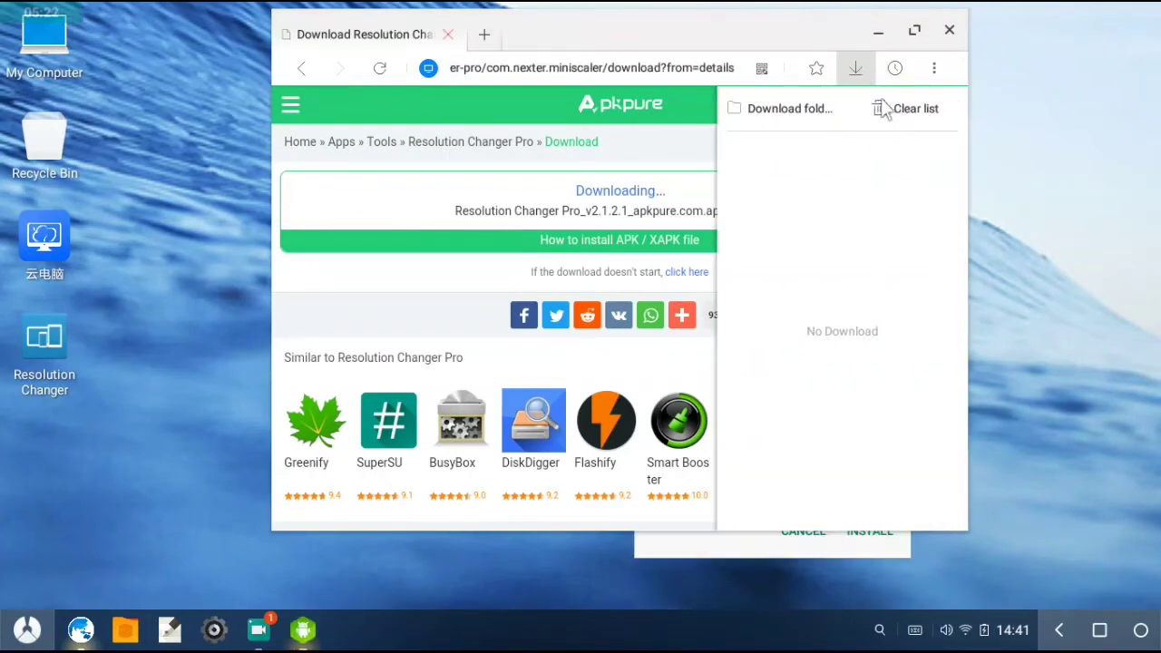
{"action": "left_click", "coordinate": [598, 68]}
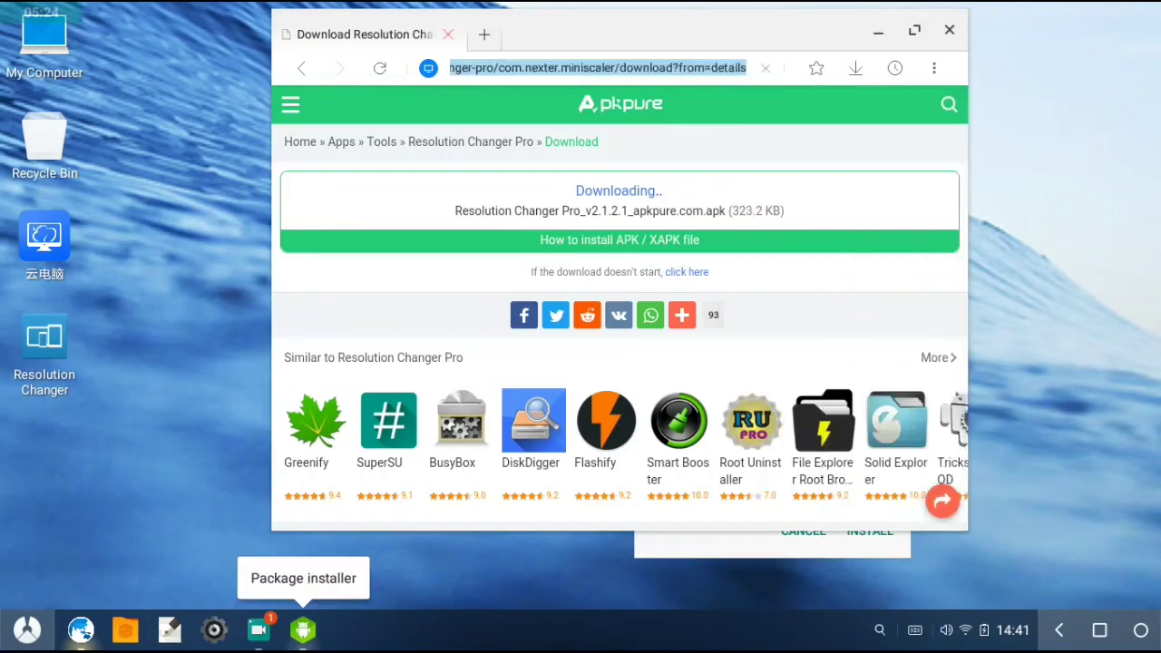
{"action": "left_click", "coordinate": [301, 640]}
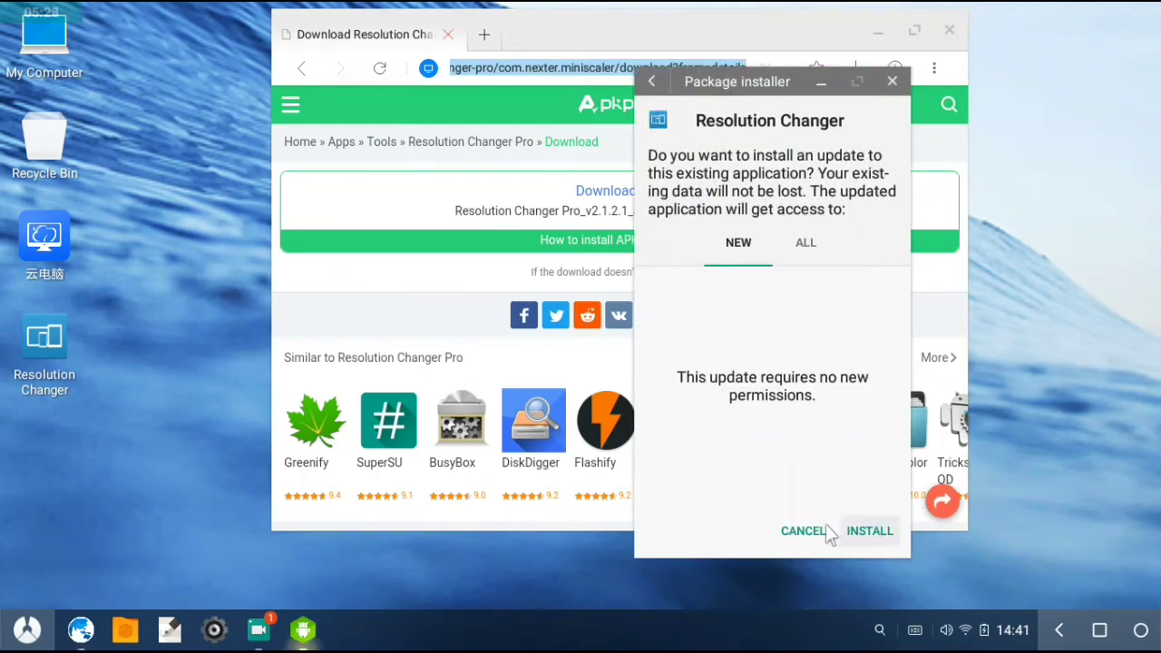
{"action": "left_click", "coordinate": [906, 80]}
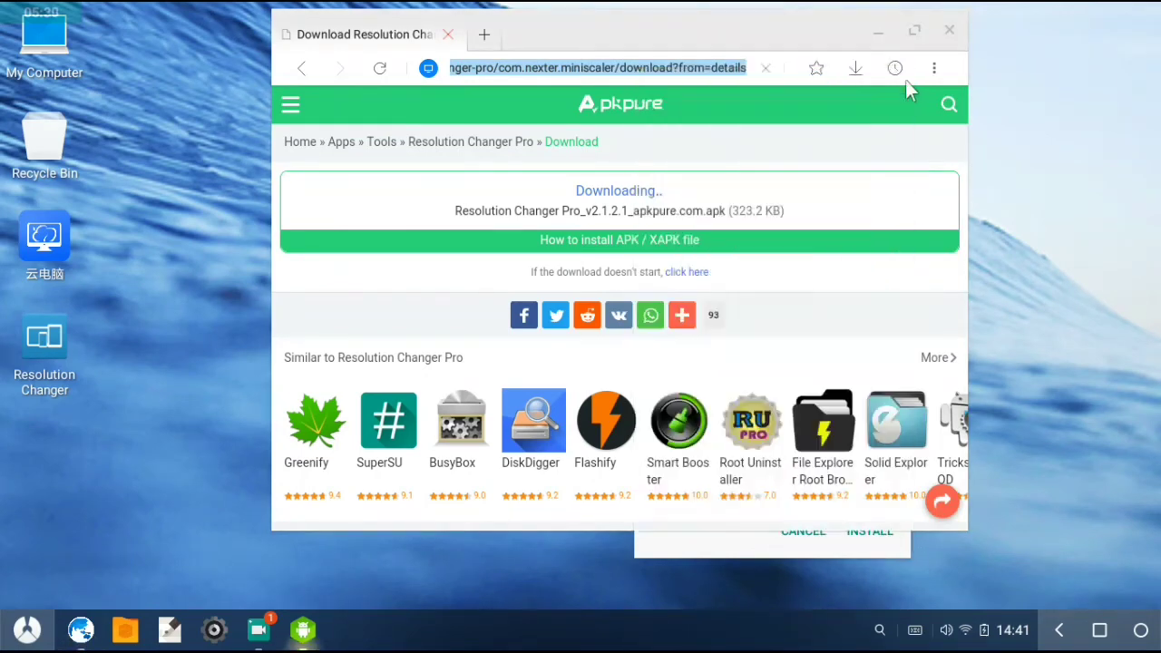
{"action": "left_click", "coordinate": [949, 27]}
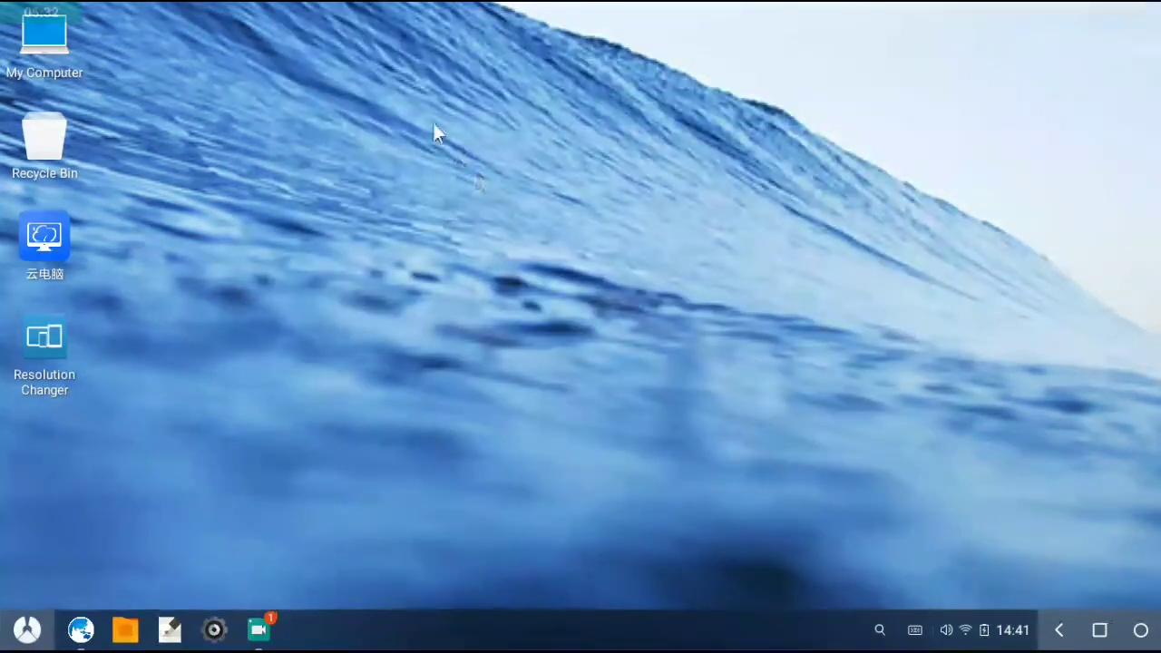
Step: Refresh the Phoenix OS desktop twice
{"action": "right_click", "coordinate": [437, 124]}
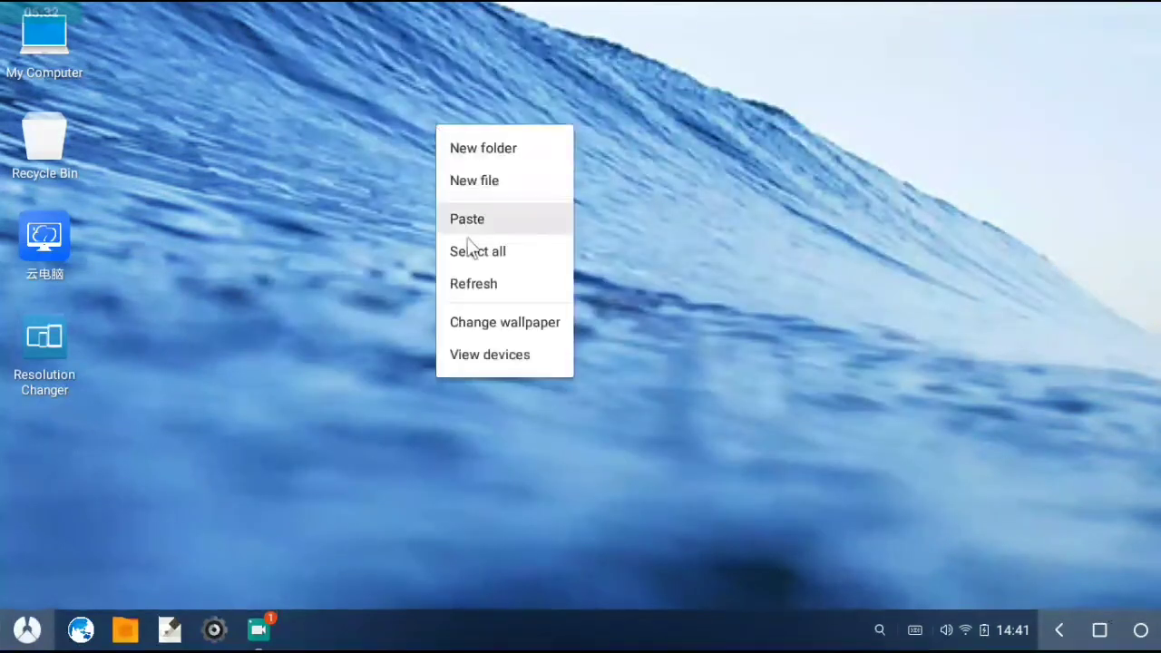
{"action": "left_click", "coordinate": [473, 277]}
{"action": "right_click", "coordinate": [365, 203]}
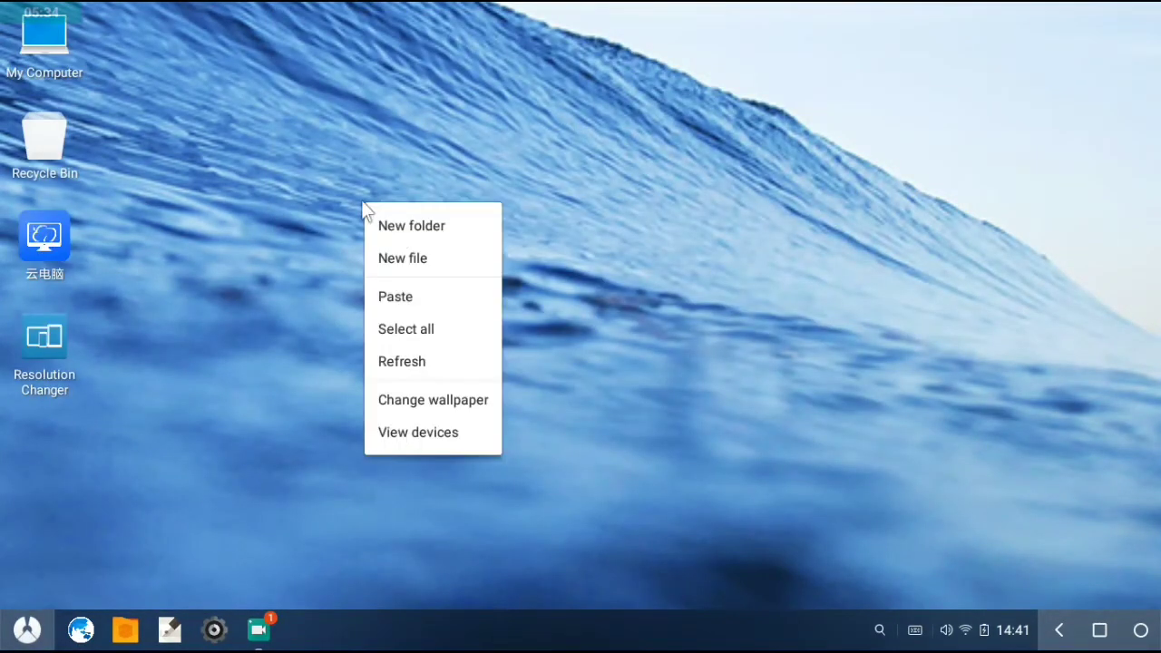
{"action": "left_click", "coordinate": [452, 374]}
Step: Launch ES File Explorer and bring the Root Explorer option among its tools into view
{"action": "left_click", "coordinate": [25, 628]}
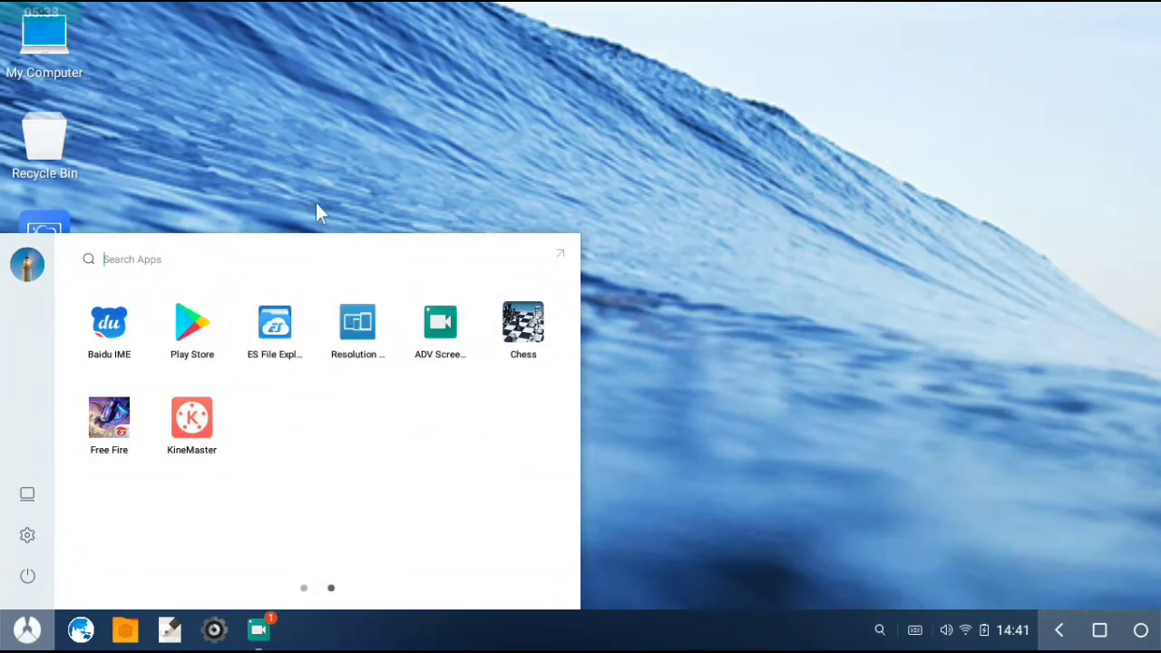
{"action": "left_click", "coordinate": [276, 325]}
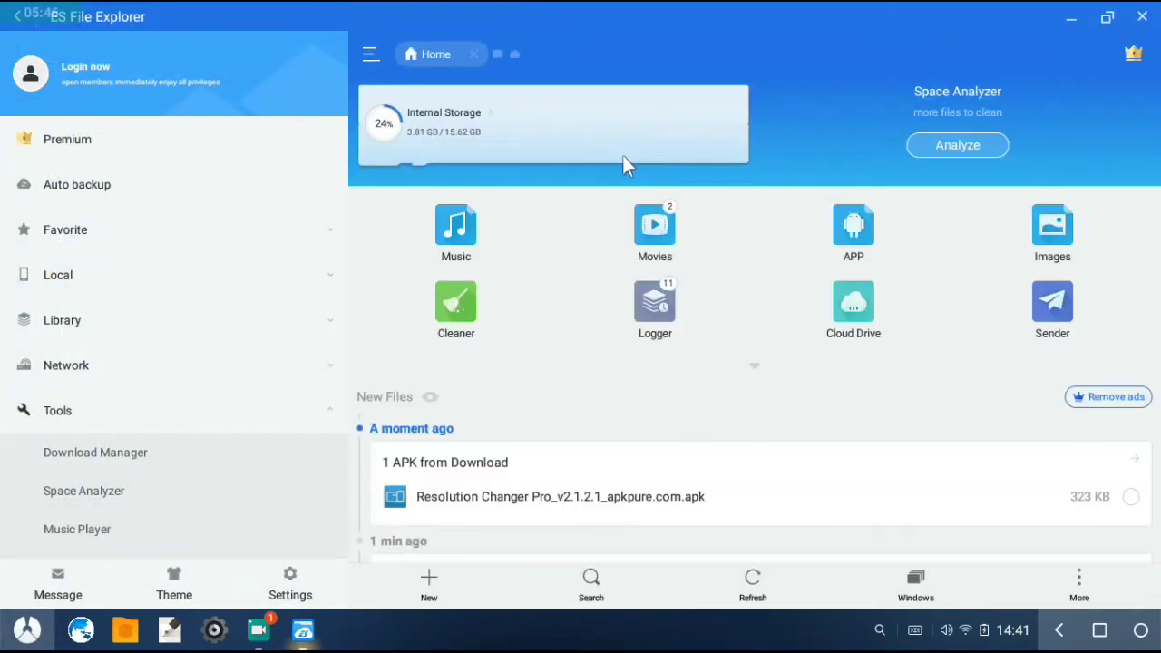
{"action": "scroll", "coordinate": [254, 336], "scroll_direction": "down", "scroll_amount": 5}
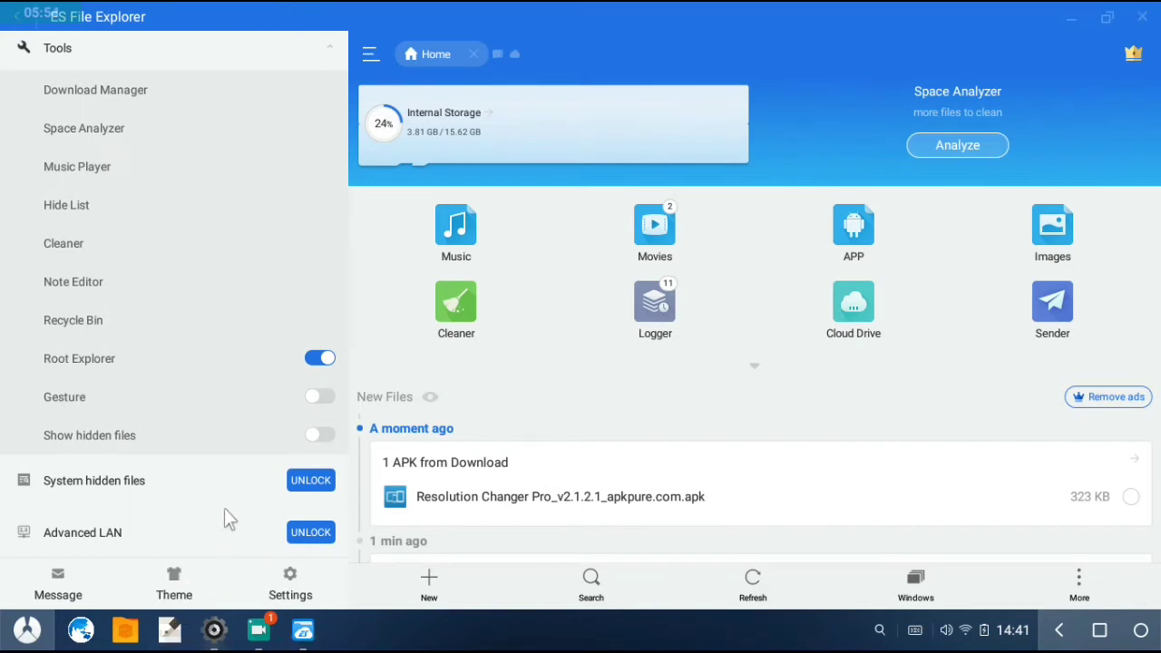
Step: In the system settings, allow KineMaster to run in the background under AutoRun and check the Root Permissions setting
{"action": "left_click", "coordinate": [218, 631]}
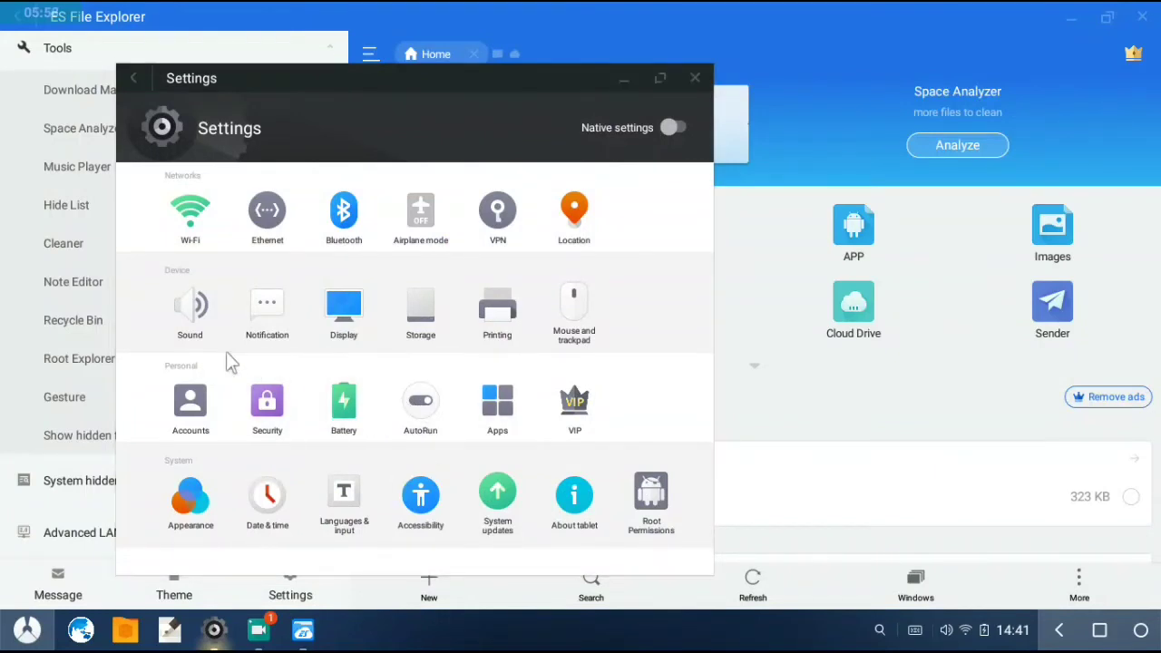
{"action": "left_click", "coordinate": [428, 426]}
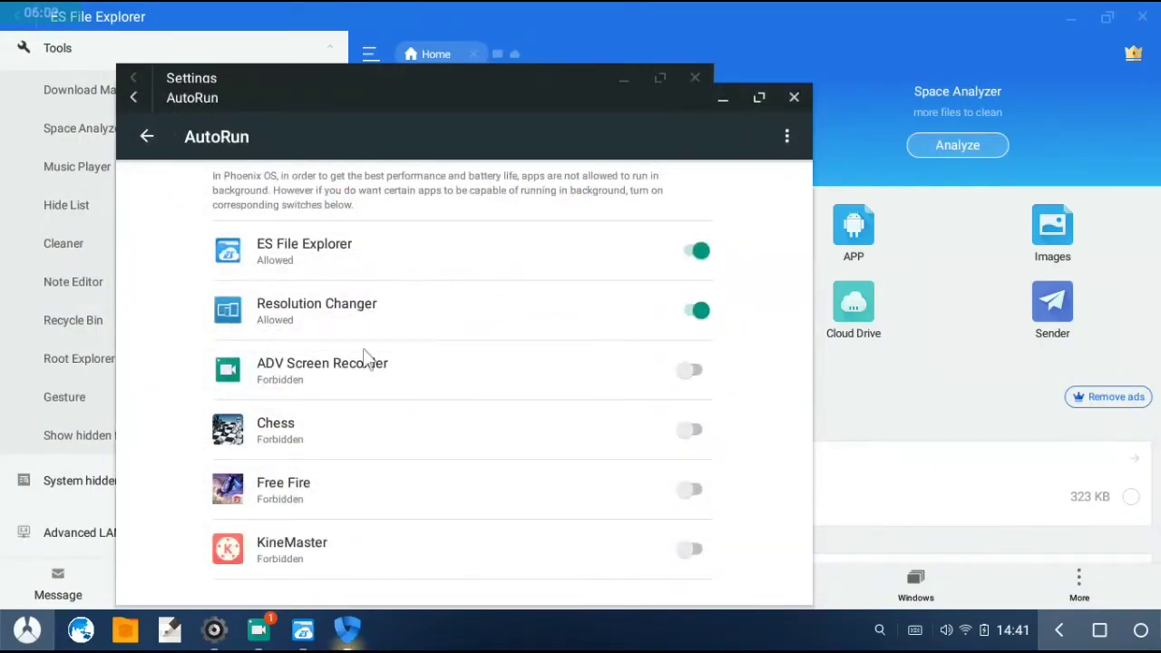
{"action": "left_click", "coordinate": [697, 550]}
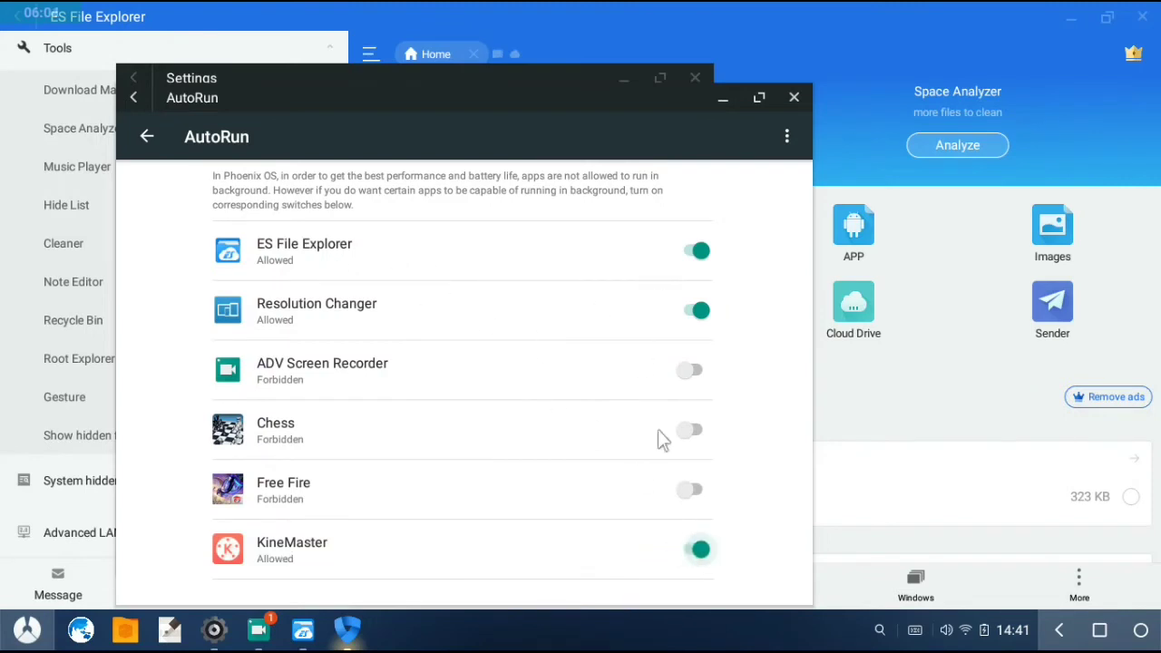
{"action": "left_click", "coordinate": [692, 306]}
{"action": "left_click", "coordinate": [794, 98]}
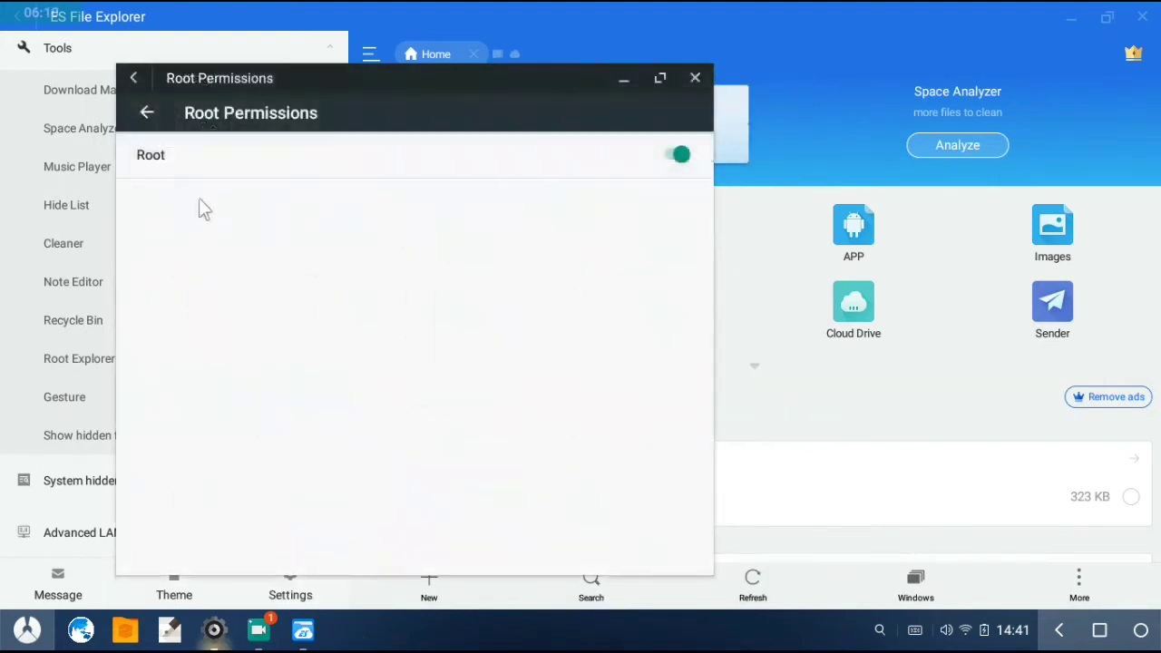
{"action": "left_click", "coordinate": [697, 80]}
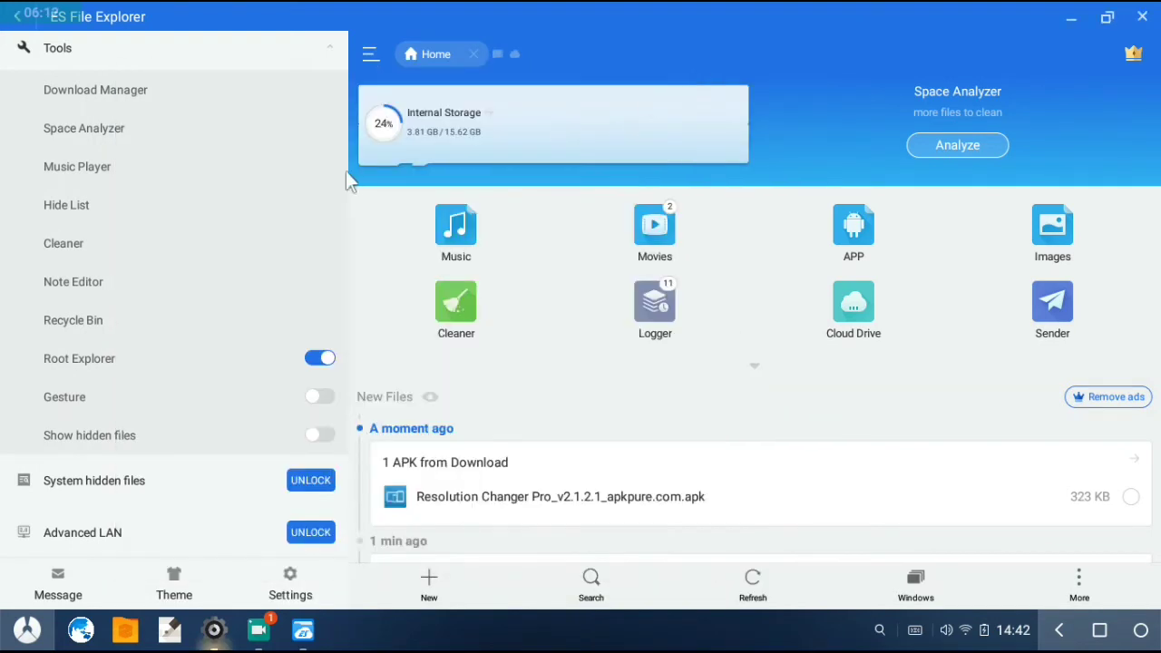
Step: Open the internal storage in ES File Explorer, hide the side navigation, and go to the root directory "/"
{"action": "scroll", "coordinate": [184, 404], "scroll_direction": "up", "scroll_amount": 5}
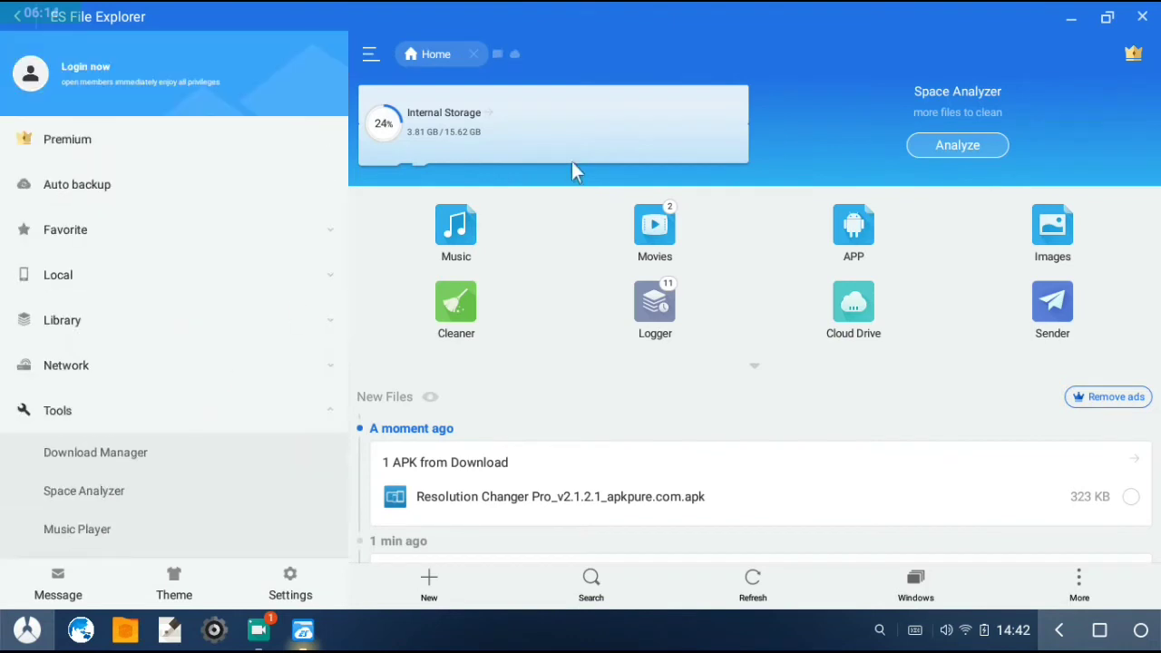
{"action": "left_click", "coordinate": [483, 131]}
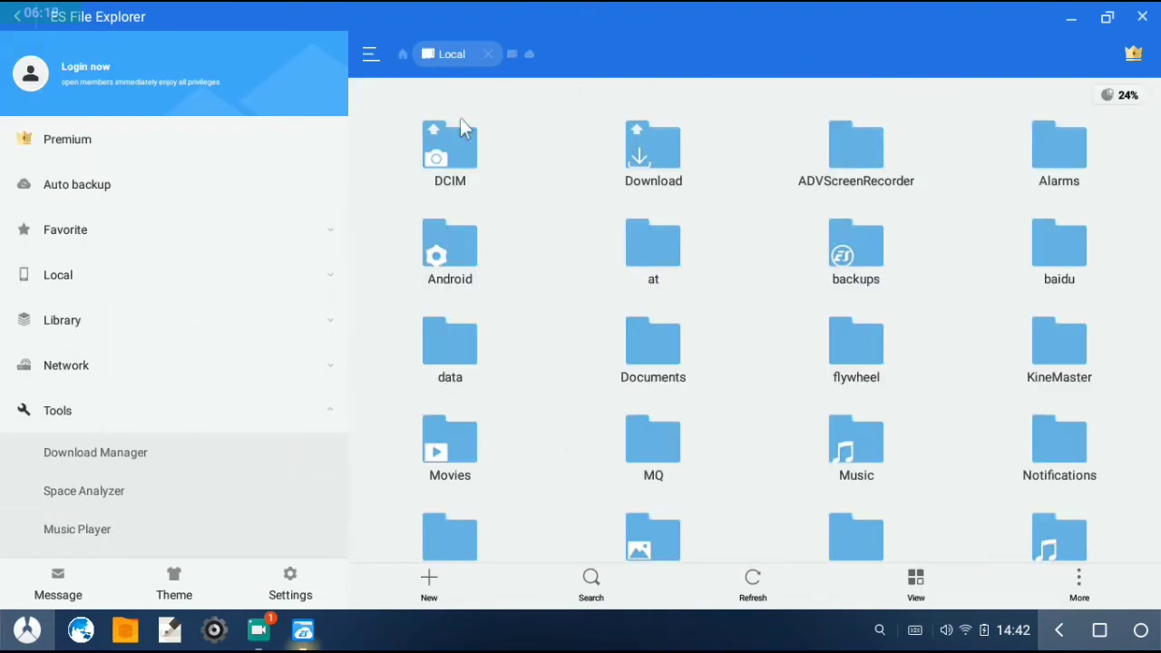
{"action": "left_click", "coordinate": [20, 27]}
{"action": "left_click", "coordinate": [340, 95]}
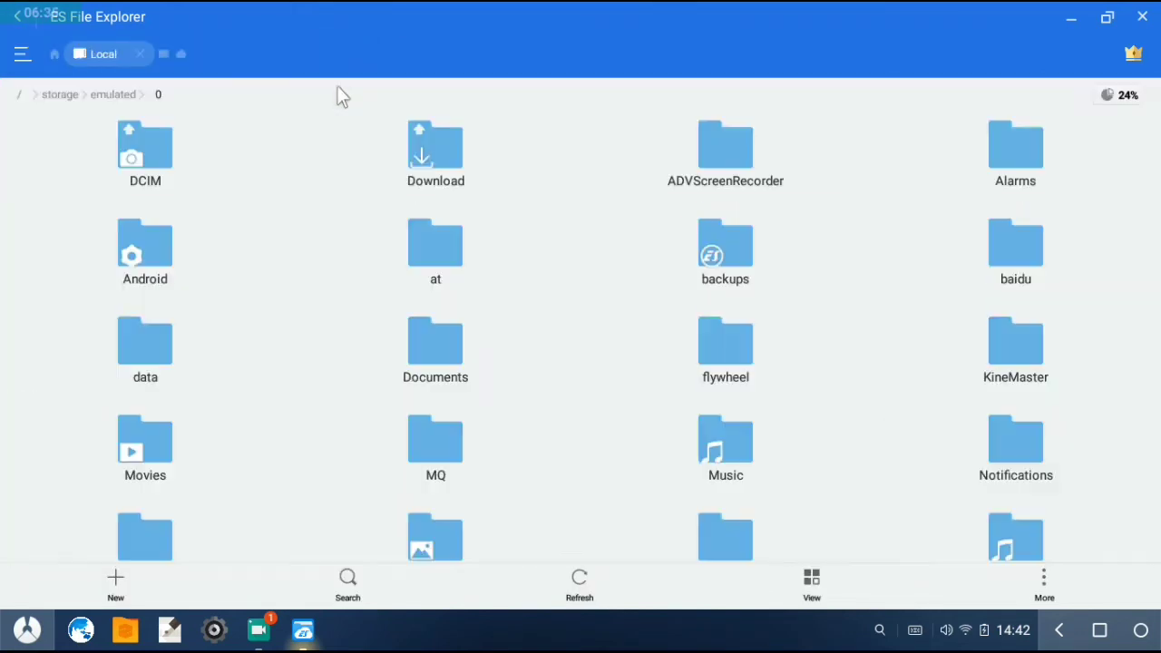
{"action": "scroll", "coordinate": [396, 285], "scroll_direction": "down", "scroll_amount": 3}
{"action": "scroll", "coordinate": [397, 285], "scroll_direction": "up", "scroll_amount": 3}
{"action": "left_click", "coordinate": [19, 95]}
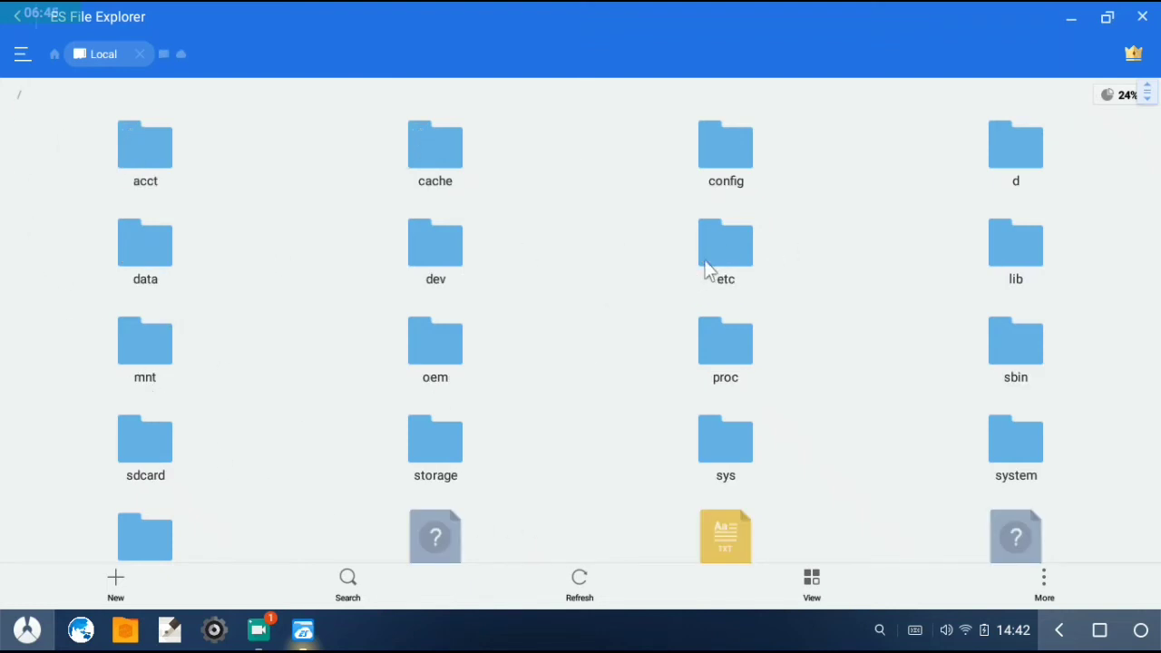
Step: Open the init.sh script from the etc folder in the text editor
{"action": "left_click", "coordinate": [733, 267]}
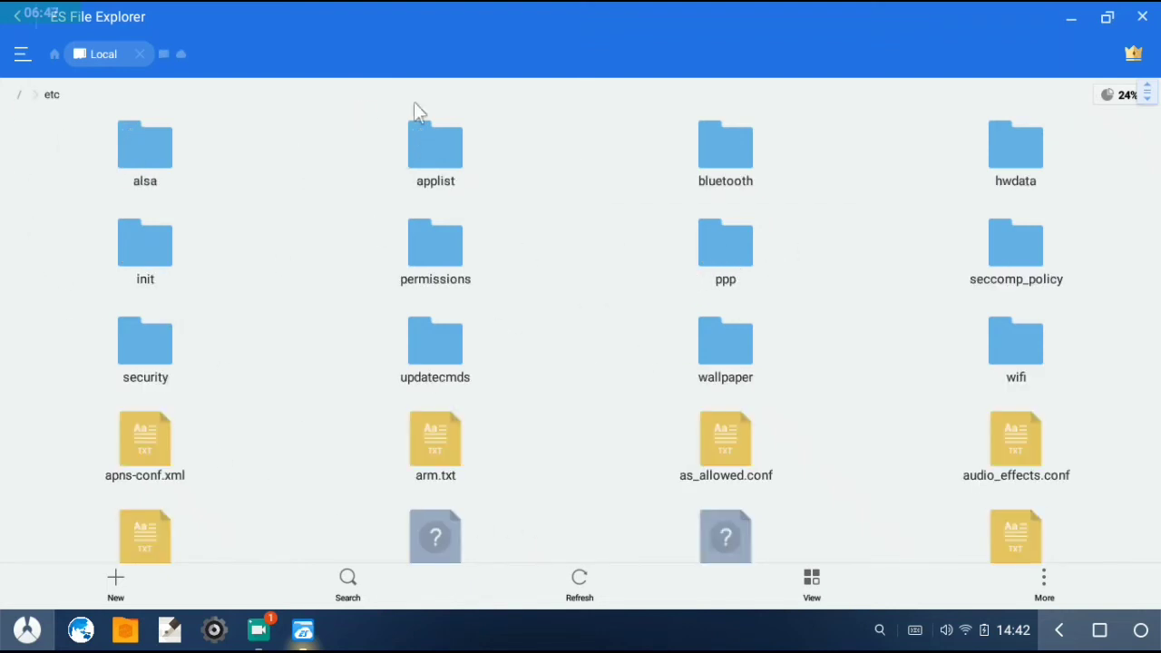
{"action": "scroll", "coordinate": [754, 229], "scroll_direction": "down", "scroll_amount": 2}
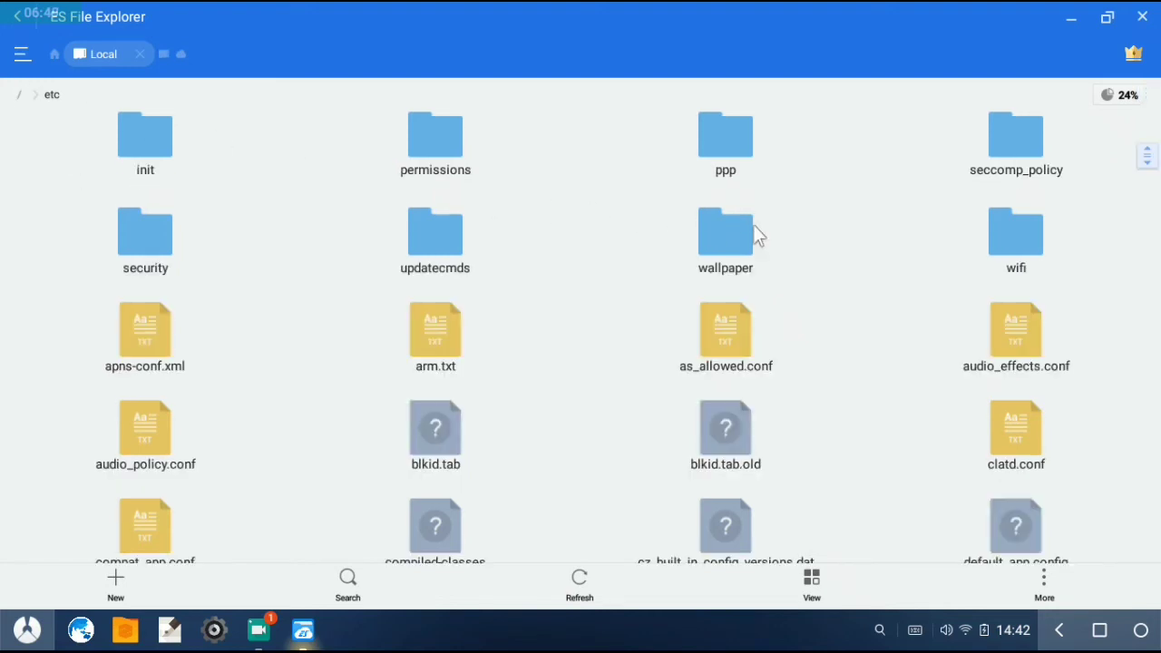
{"action": "scroll", "coordinate": [753, 228], "scroll_direction": "up", "scroll_amount": 2}
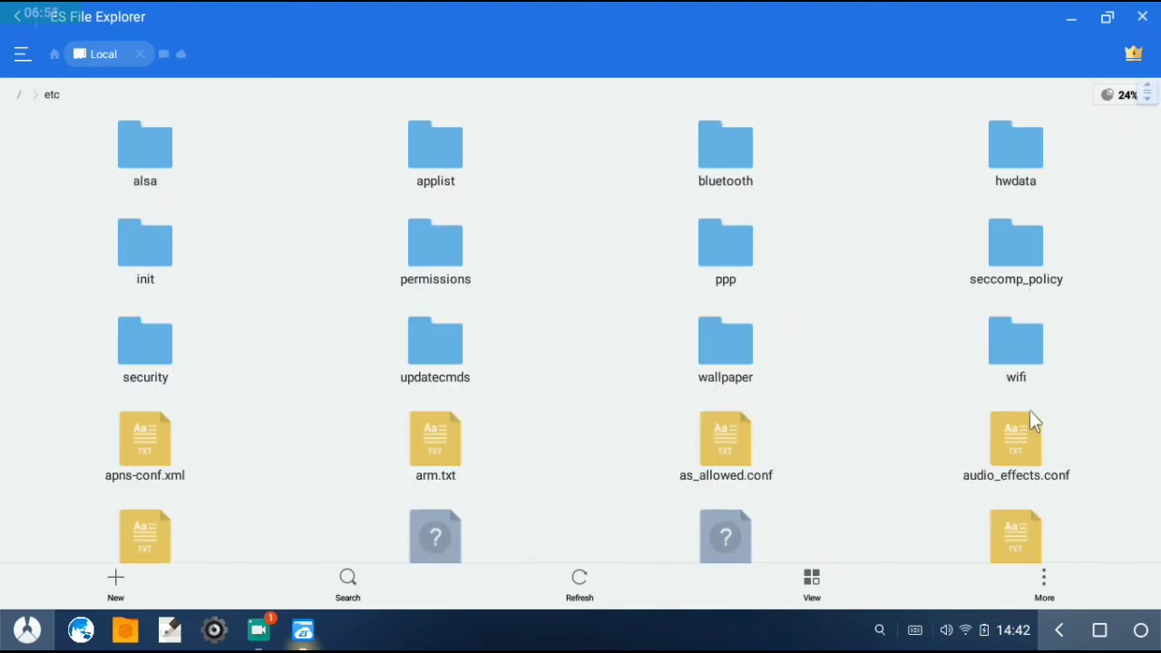
{"action": "scroll", "coordinate": [998, 480], "scroll_direction": "down", "scroll_amount": 6}
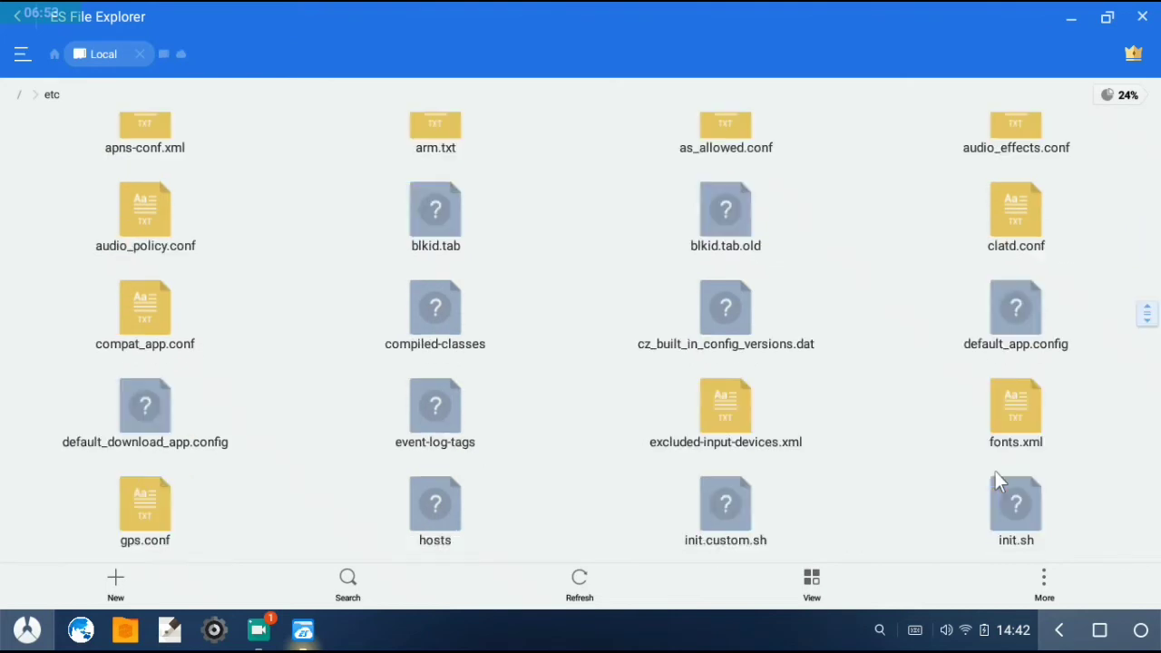
{"action": "scroll", "coordinate": [1039, 345], "scroll_direction": "down", "scroll_amount": 2}
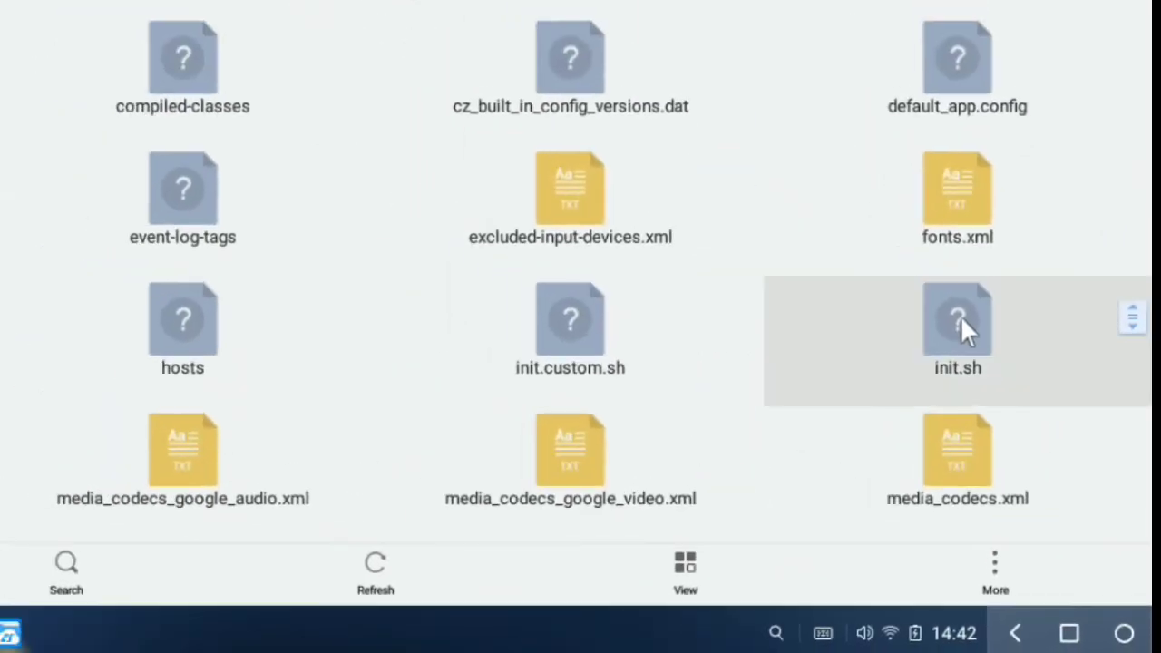
{"action": "left_click", "coordinate": [1034, 381]}
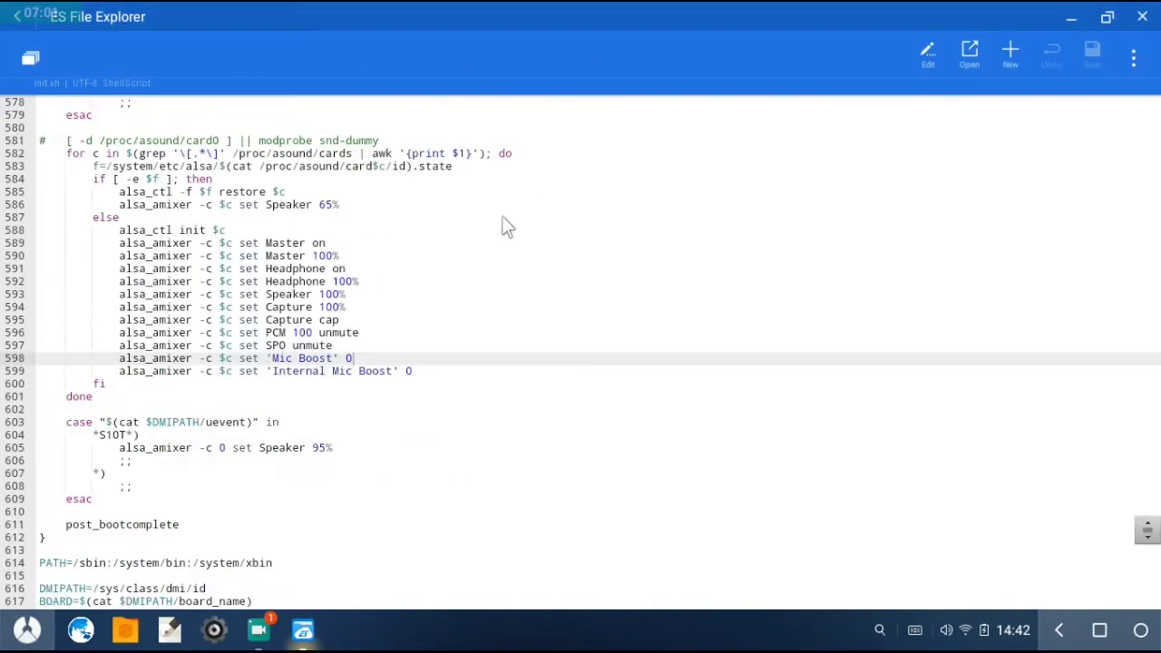
Step: Look through the init.sh script up to the device information section and back down to the alsa_amixer lines
{"action": "scroll", "coordinate": [359, 221], "scroll_direction": "up", "scroll_amount": 20}
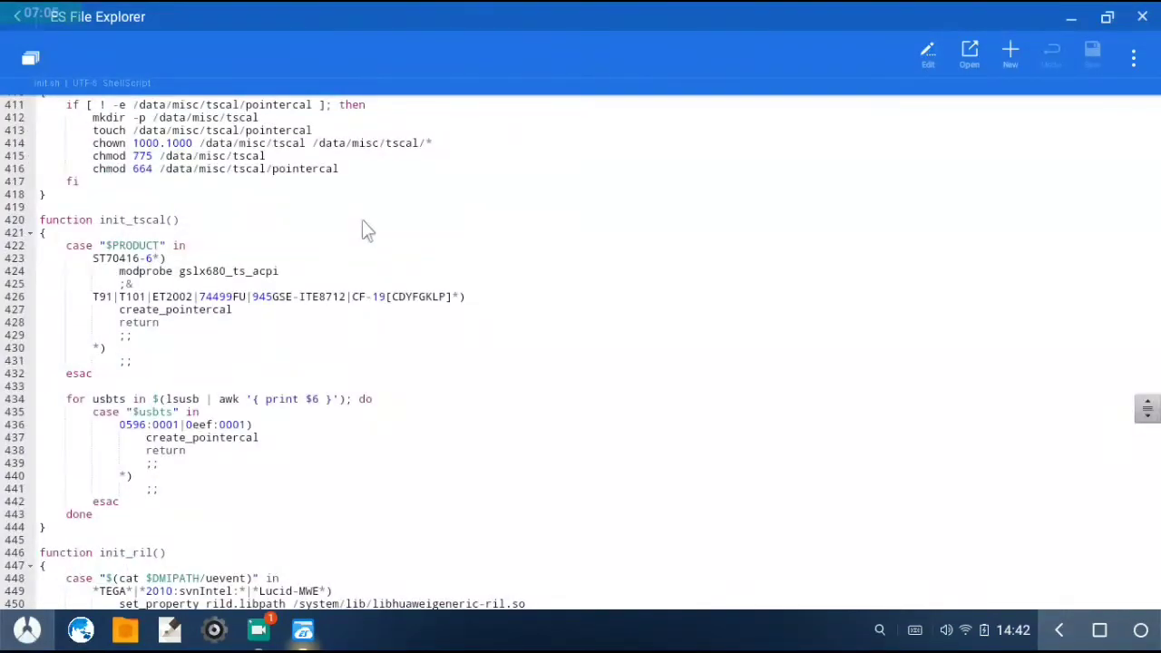
{"action": "scroll", "coordinate": [421, 149], "scroll_direction": "up", "scroll_amount": 20}
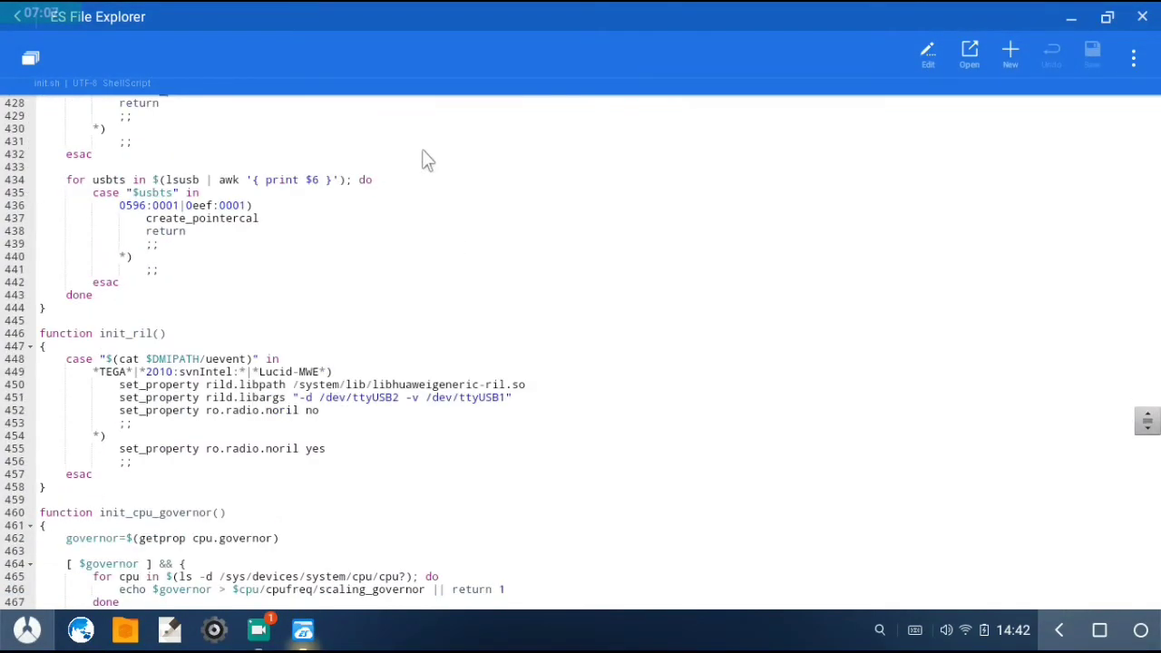
{"action": "scroll", "coordinate": [436, 165], "scroll_direction": "up", "scroll_amount": 20}
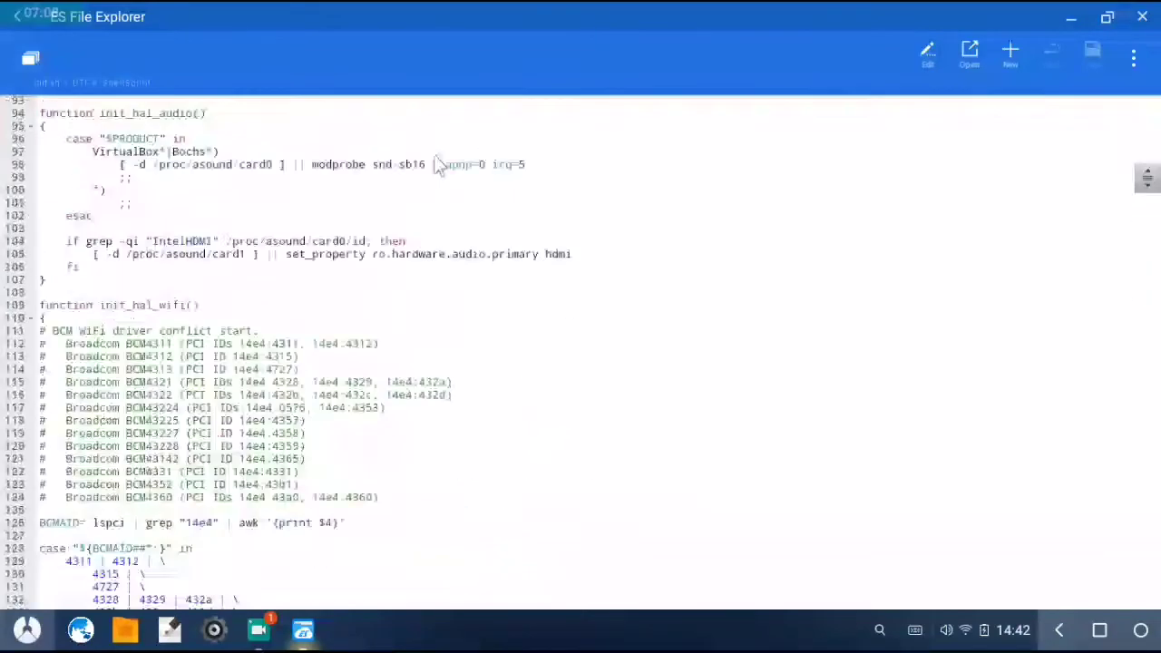
{"action": "scroll", "coordinate": [319, 173], "scroll_direction": "down", "scroll_amount": 20}
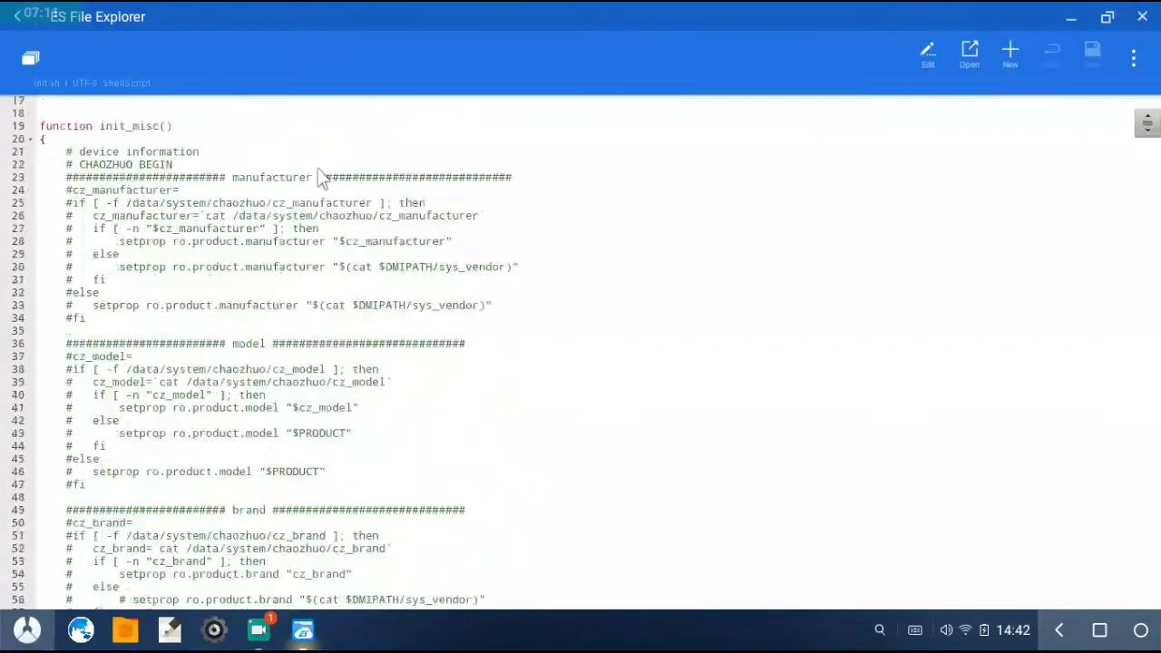
{"action": "scroll", "coordinate": [322, 177], "scroll_direction": "down", "scroll_amount": 20}
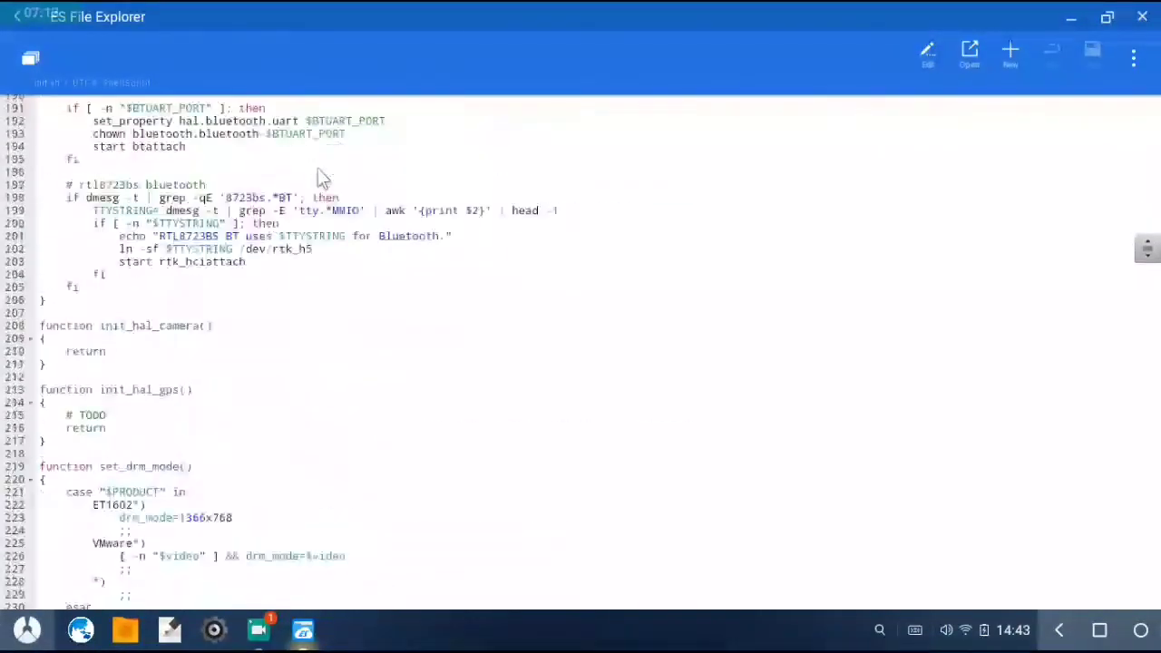
{"action": "scroll", "coordinate": [318, 177], "scroll_direction": "down", "scroll_amount": 20}
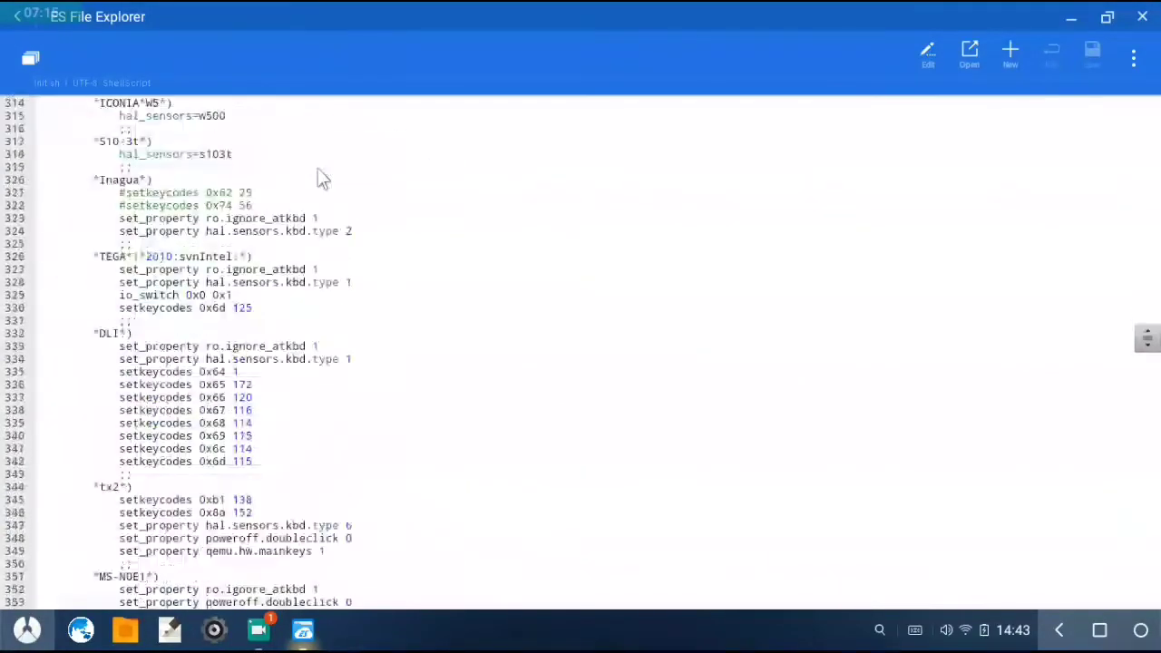
{"action": "scroll", "coordinate": [318, 177], "scroll_direction": "down", "scroll_amount": 20}
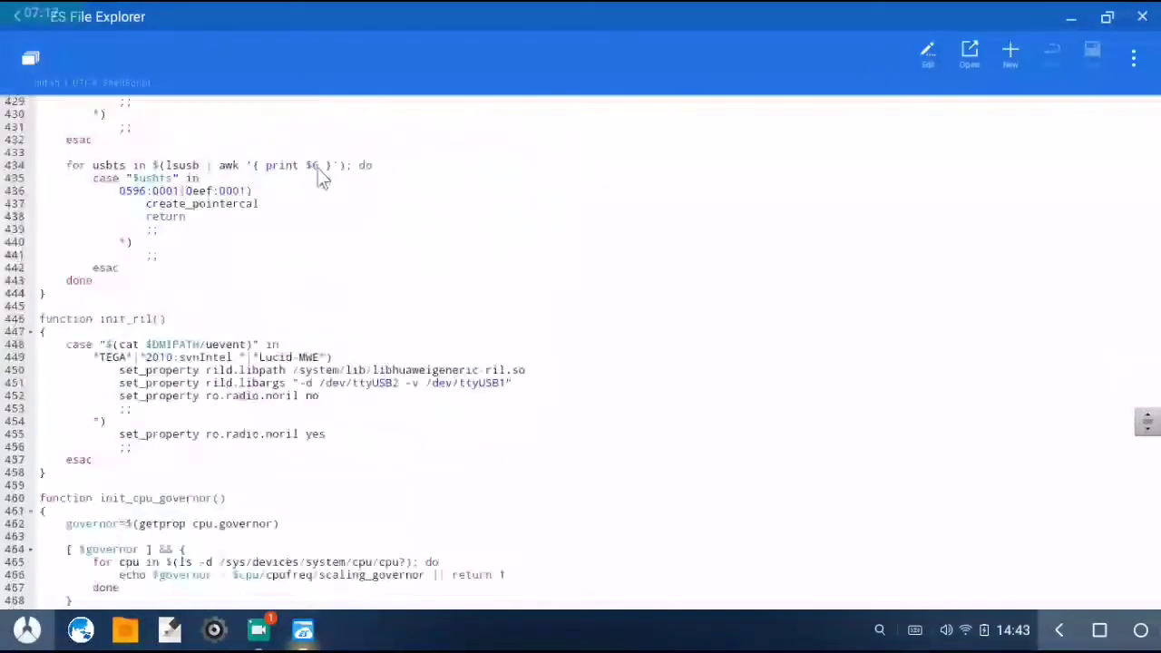
{"action": "scroll", "coordinate": [319, 177], "scroll_direction": "down", "scroll_amount": 20}
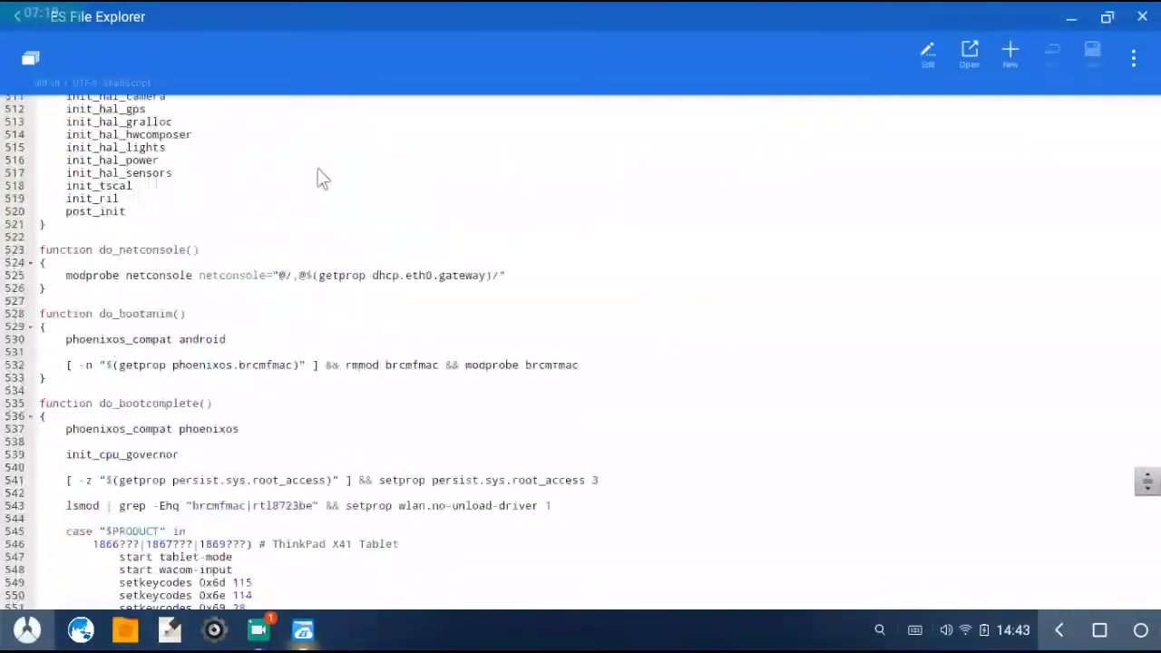
{"action": "scroll", "coordinate": [320, 174], "scroll_direction": "down", "scroll_amount": 1}
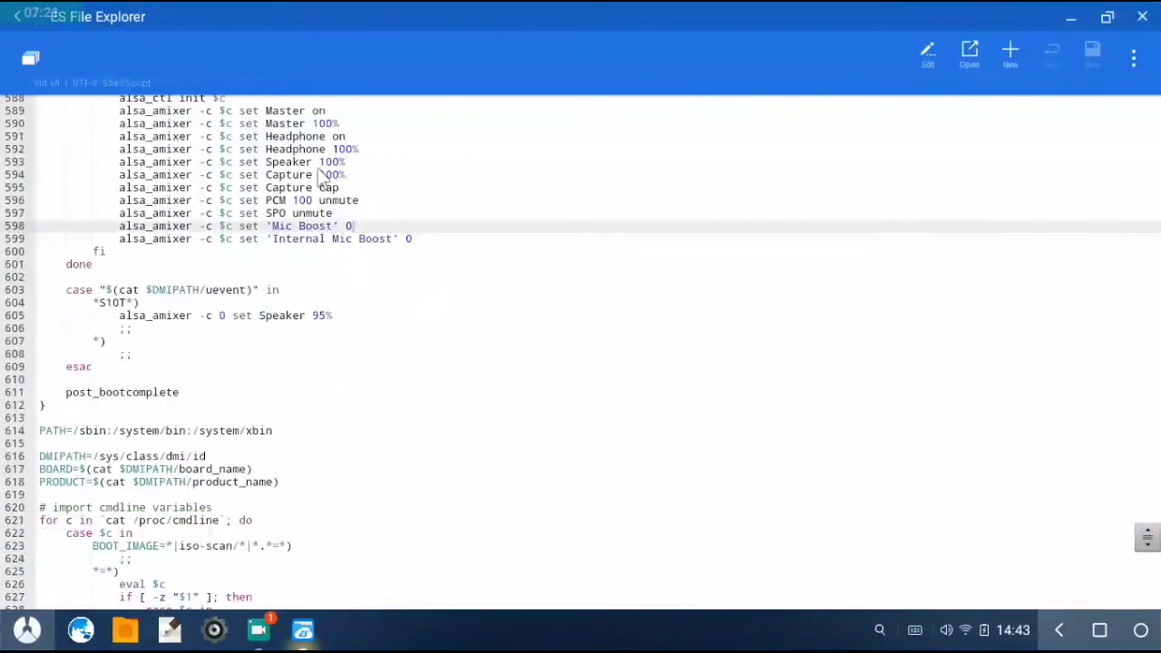
{"action": "scroll", "coordinate": [319, 176], "scroll_direction": "up", "scroll_amount": 2}
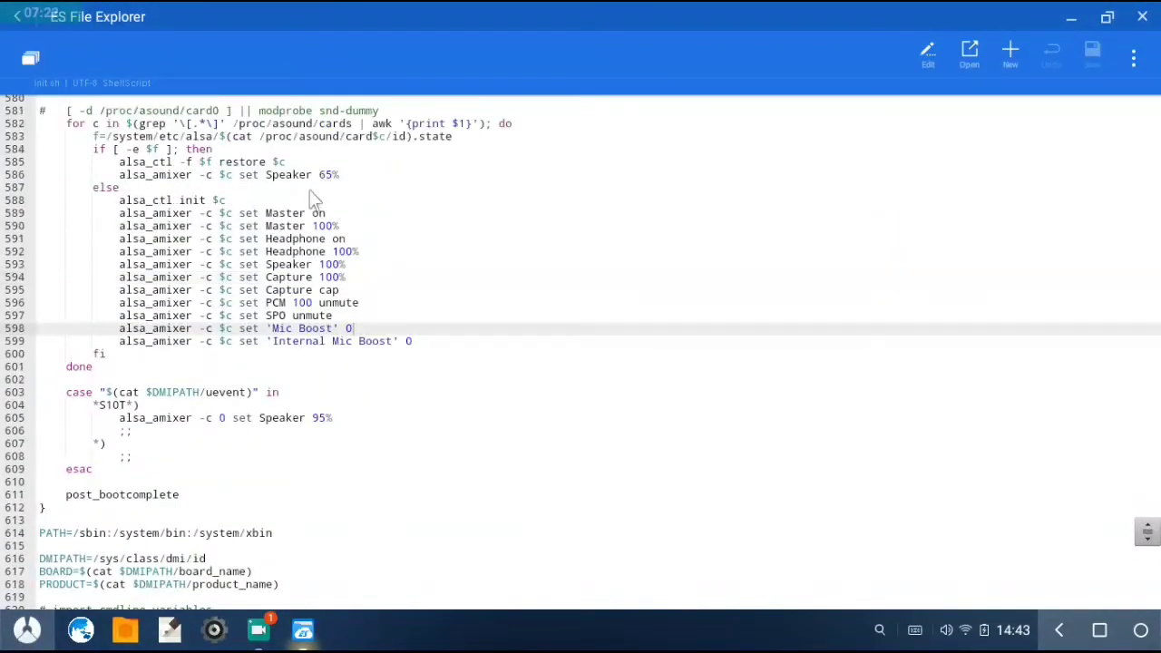
Step: Examine the 'Mic Boost' and 'Internal Mic Boost' values on lines 598 and 599 of the script
{"action": "triple_click", "coordinate": [353, 330]}
{"action": "left_click", "coordinate": [355, 334]}
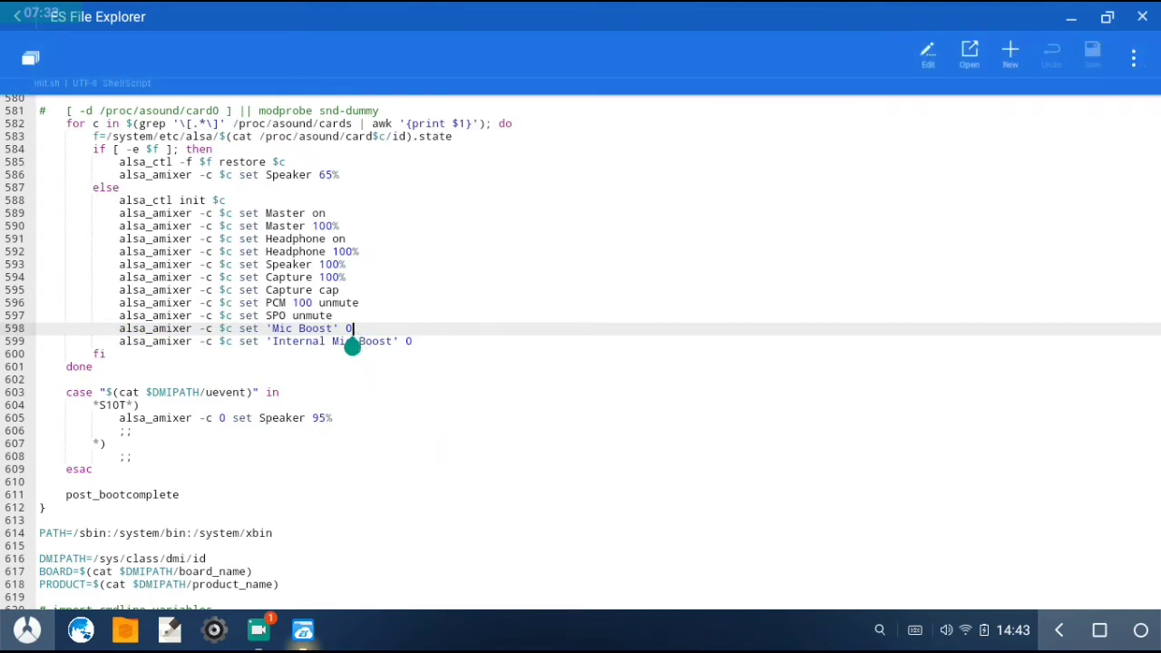
{"action": "left_click", "coordinate": [346, 328]}
{"action": "double_click", "coordinate": [350, 330]}
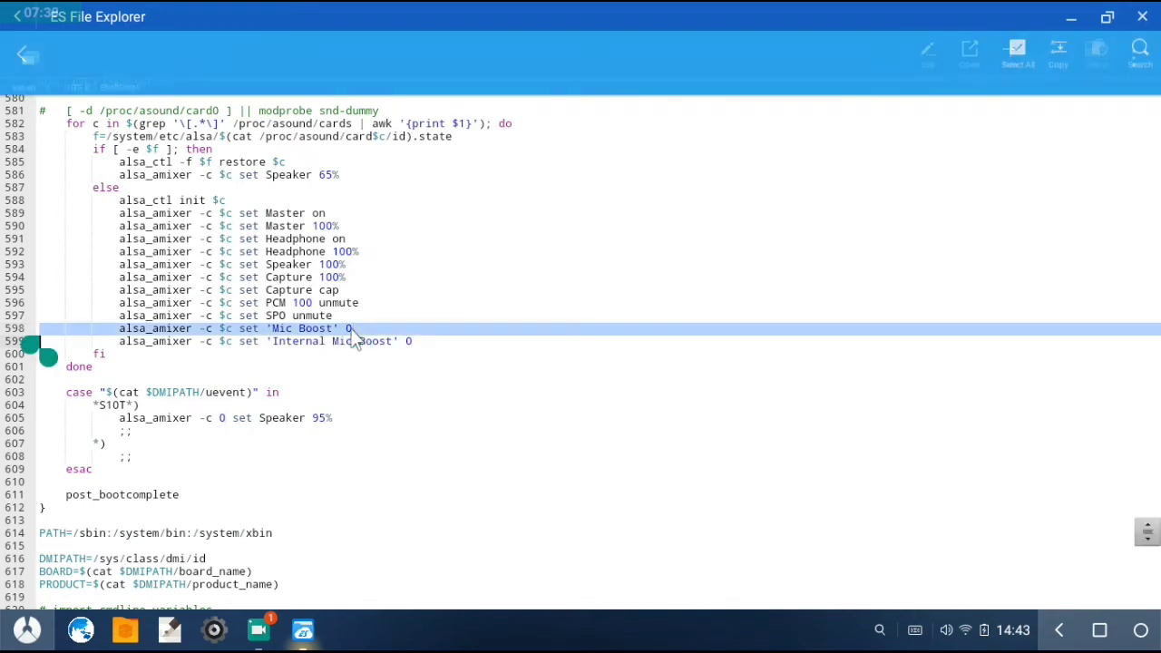
{"action": "triple_click", "coordinate": [355, 332]}
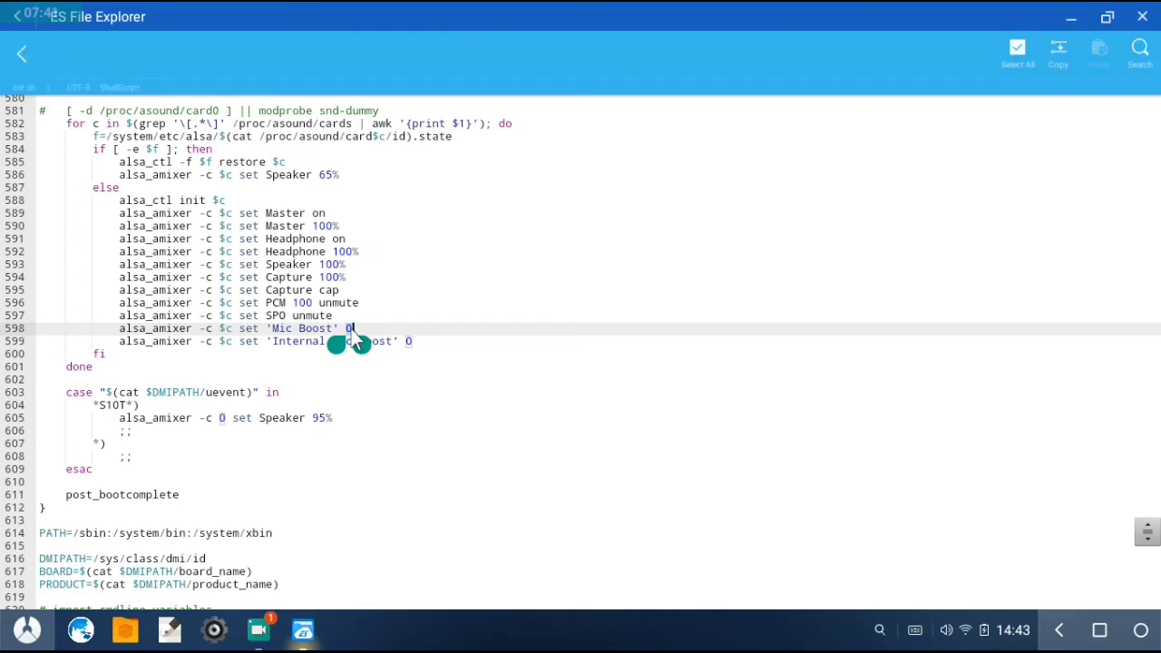
{"action": "left_click", "coordinate": [353, 332]}
{"action": "left_click", "coordinate": [424, 342]}
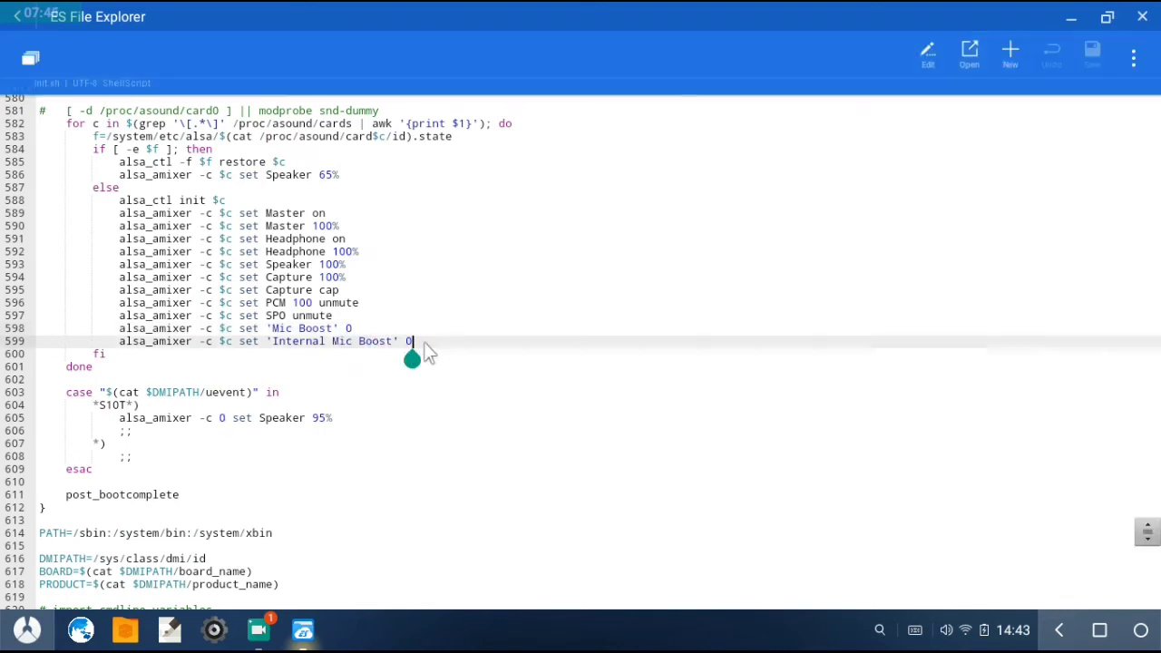
{"action": "key", "text": "BackSpace"}
{"action": "type", "text": "0"}
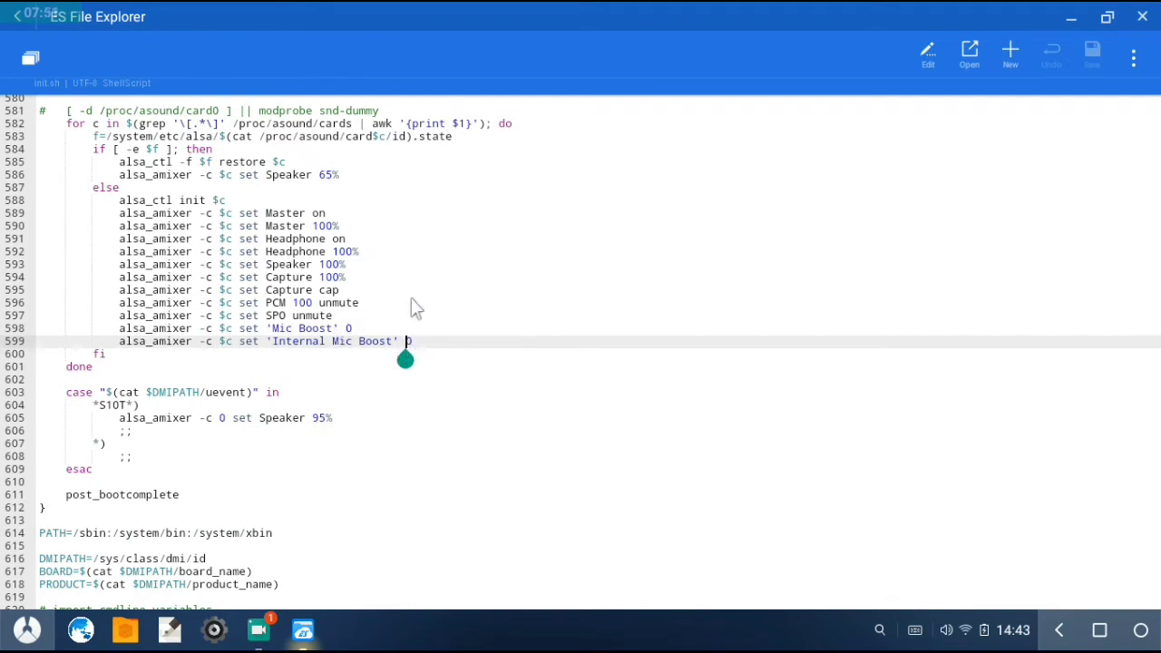
{"action": "double_click", "coordinate": [409, 341]}
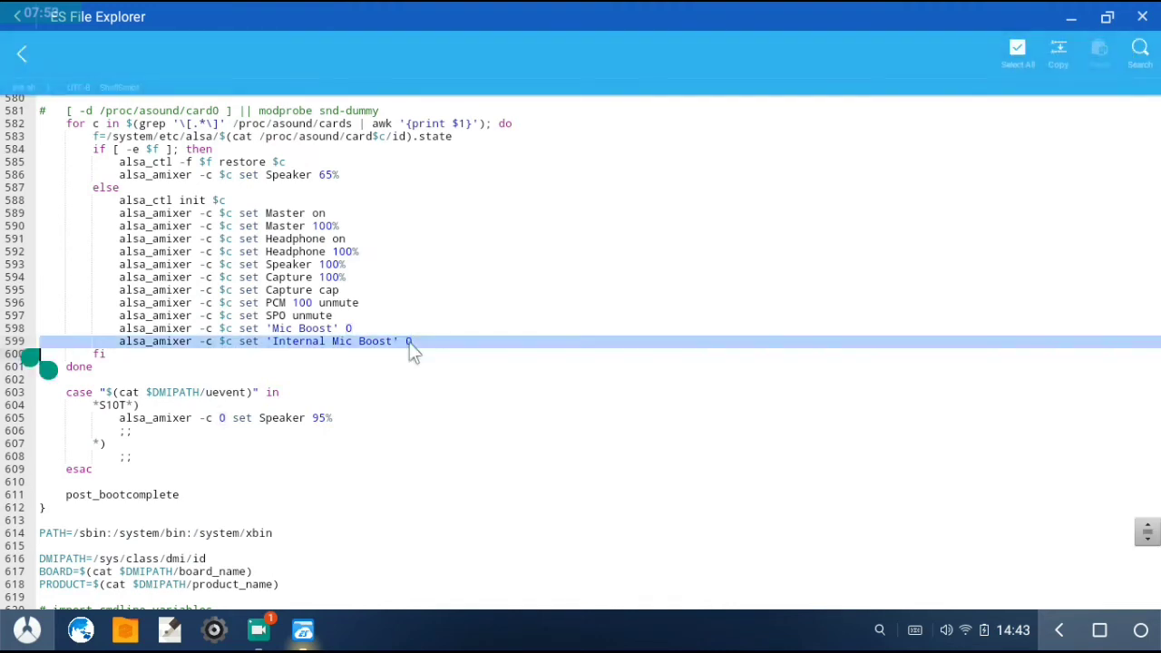
{"action": "left_click", "coordinate": [346, 328]}
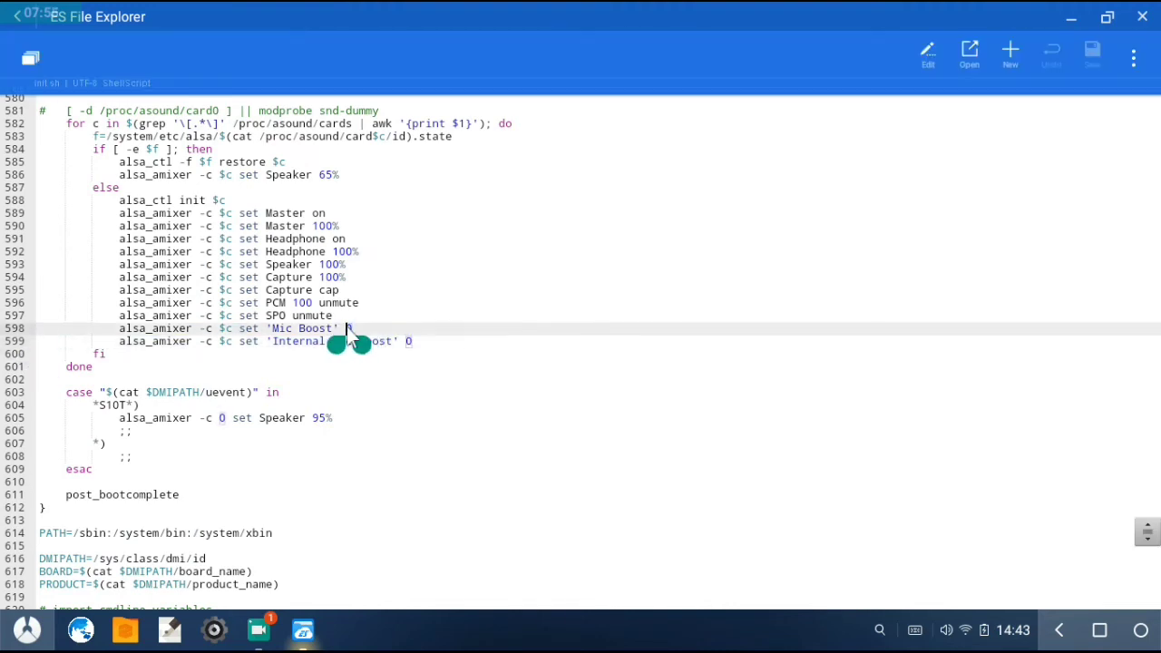
{"action": "left_click", "coordinate": [361, 368]}
{"action": "left_click", "coordinate": [353, 328]}
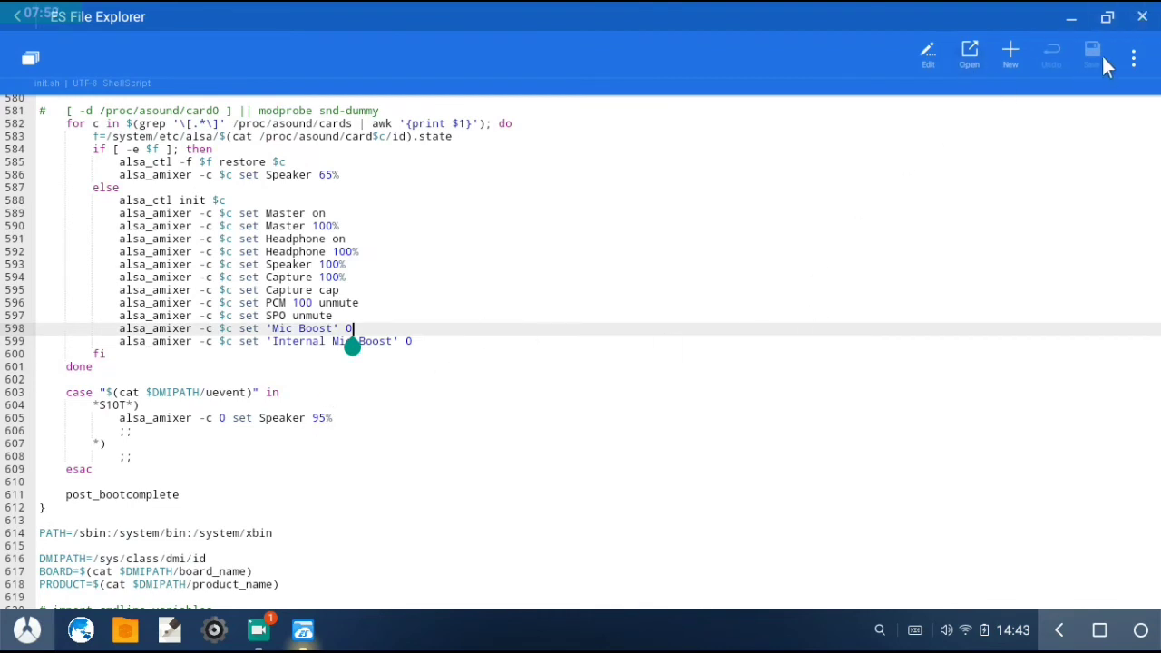
Step: Close the init.sh script without changing it and exit ES File Explorer
{"action": "left_click", "coordinate": [106, 354]}
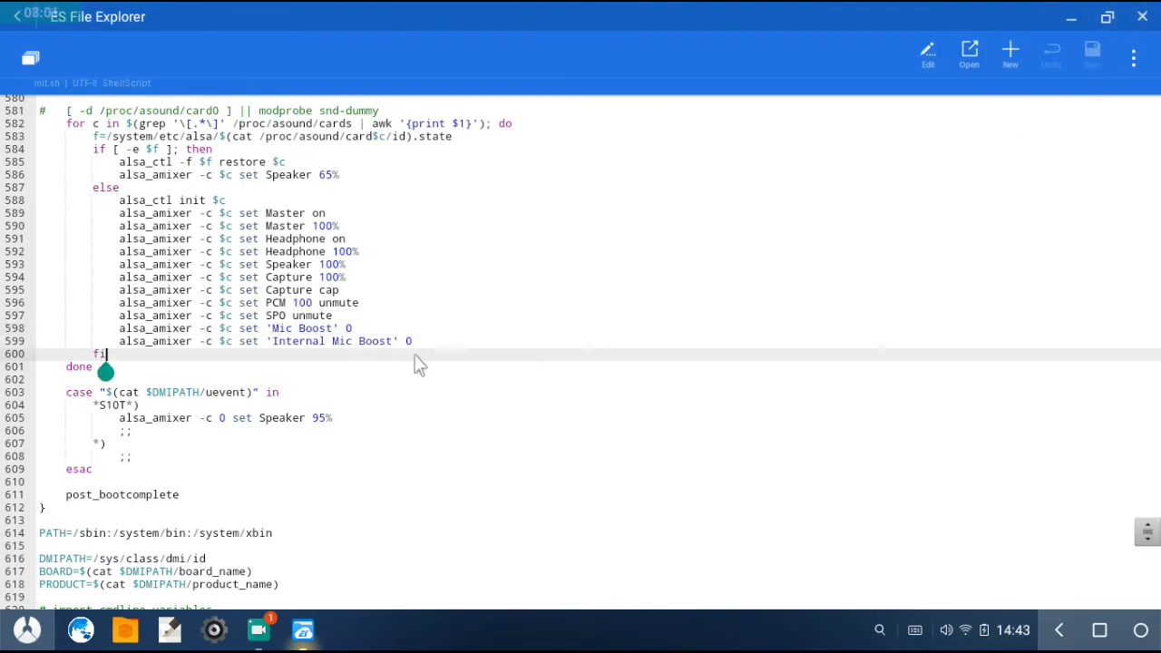
{"action": "left_click_drag", "start_coordinate": [106, 354], "coordinate": [96, 327]}
{"action": "left_click", "coordinate": [346, 237]}
{"action": "left_click", "coordinate": [312, 334]}
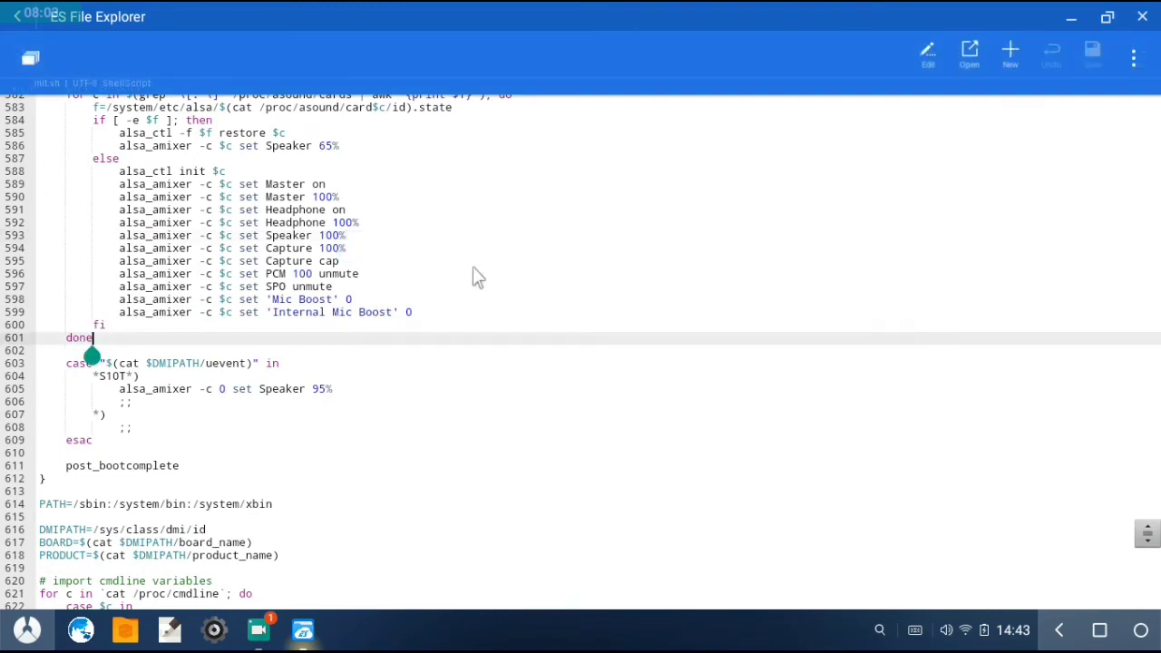
{"action": "left_click", "coordinate": [473, 265]}
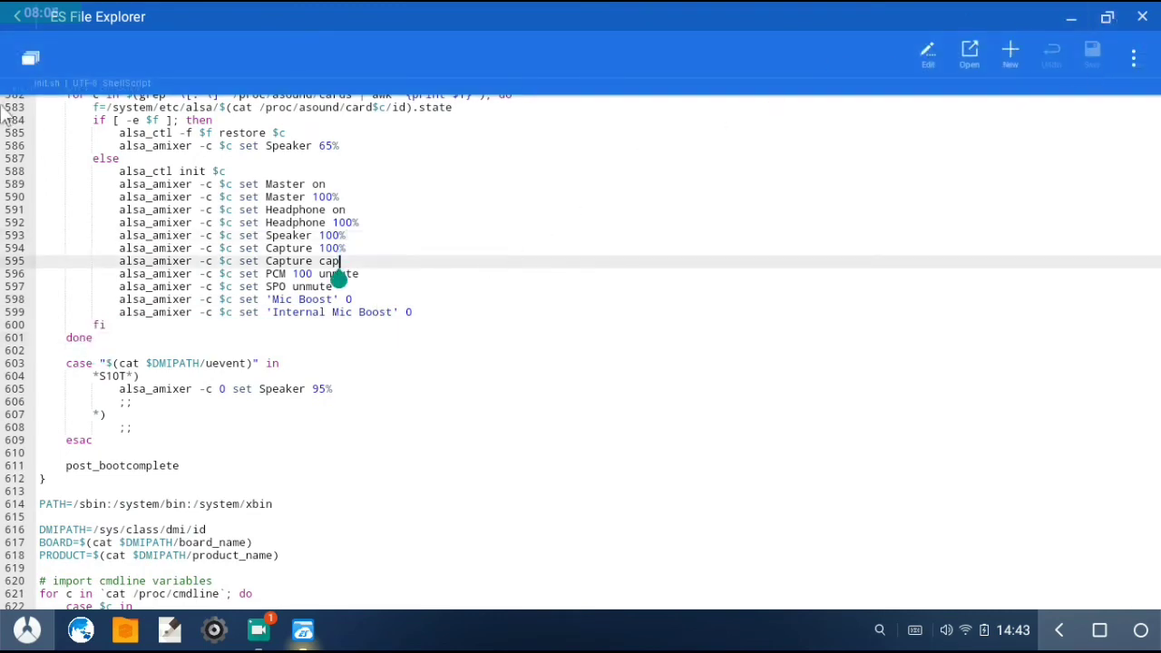
{"action": "key", "text": "Escape"}
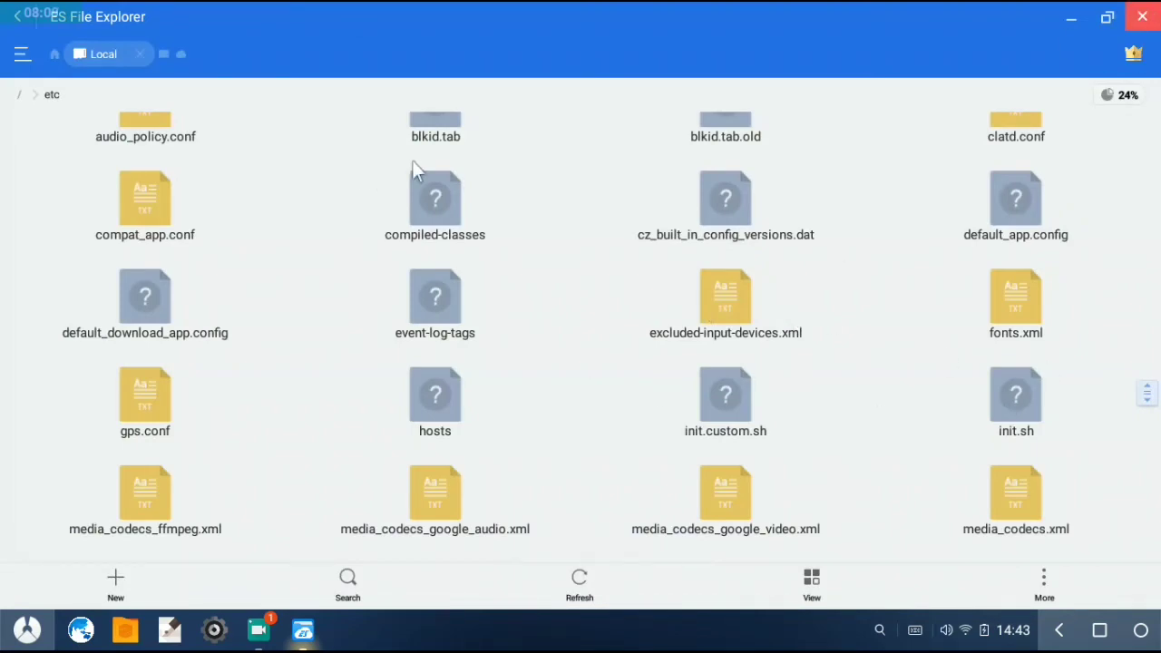
{"action": "key", "text": "alt+F4"}
Step: Refresh the desktop several times
{"action": "right_click", "coordinate": [512, 147]}
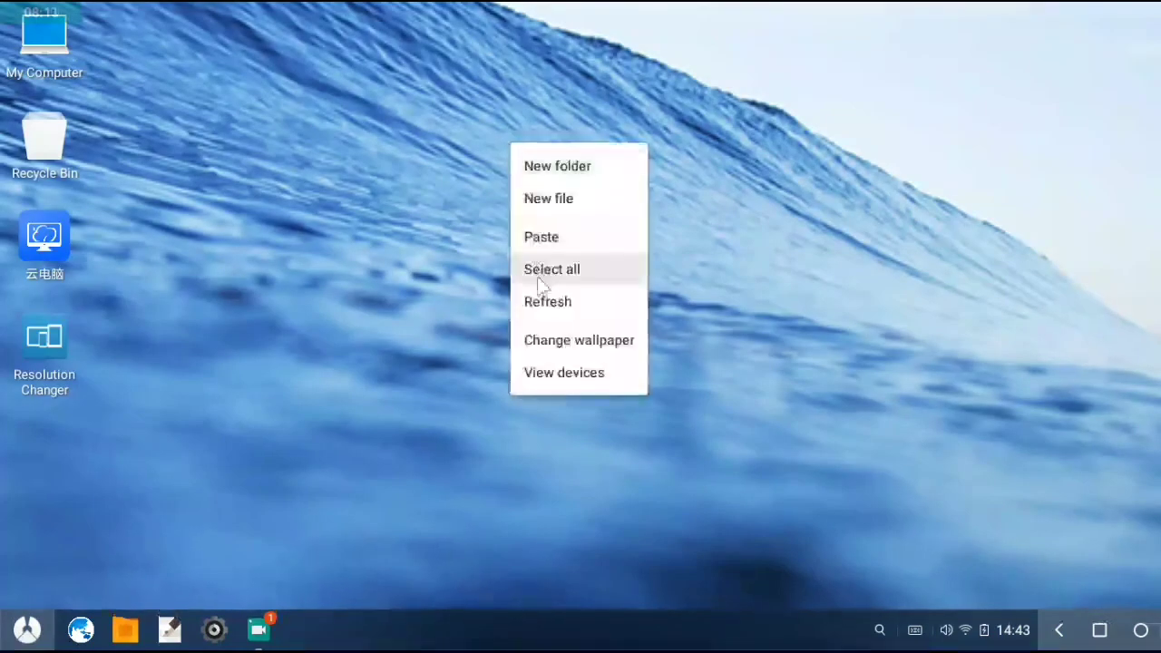
{"action": "left_click", "coordinate": [485, 307]}
{"action": "right_click", "coordinate": [323, 234]}
{"action": "left_click", "coordinate": [355, 394]}
{"action": "right_click", "coordinate": [202, 260]}
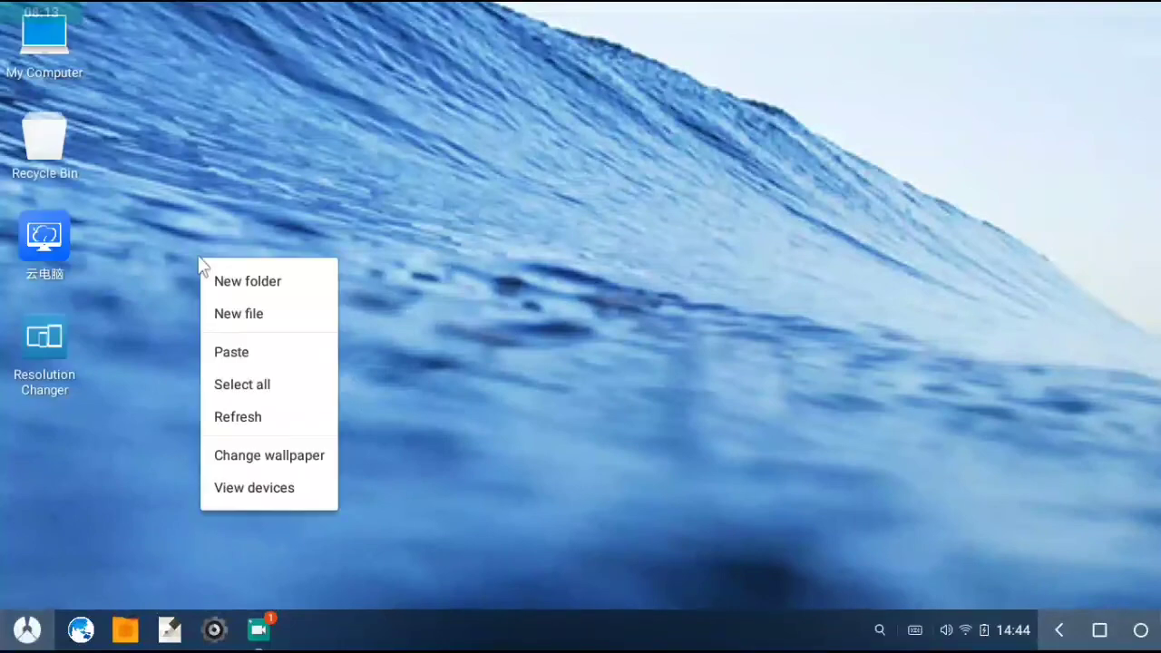
{"action": "left_click", "coordinate": [262, 416]}
{"action": "right_click", "coordinate": [222, 251]}
{"action": "left_click", "coordinate": [276, 408]}
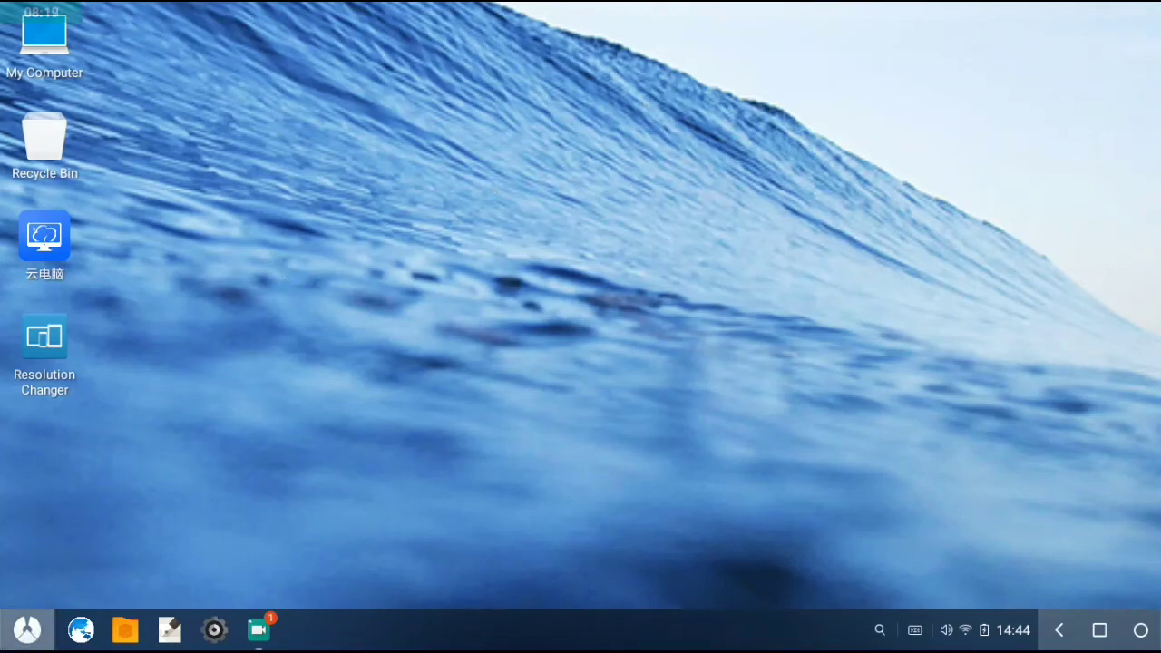
Step: Launch Resolution Changer and dismiss its introductory hints to reach the device settings
{"action": "left_click", "coordinate": [19, 640]}
{"action": "left_click", "coordinate": [389, 344]}
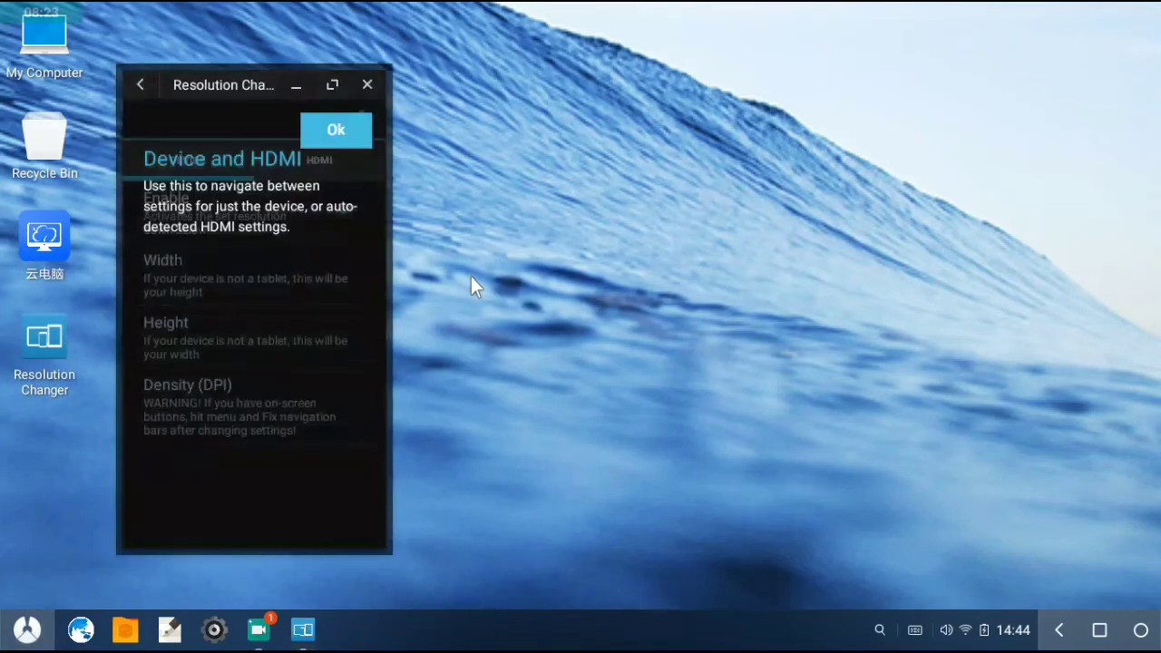
{"action": "left_click", "coordinate": [333, 127]}
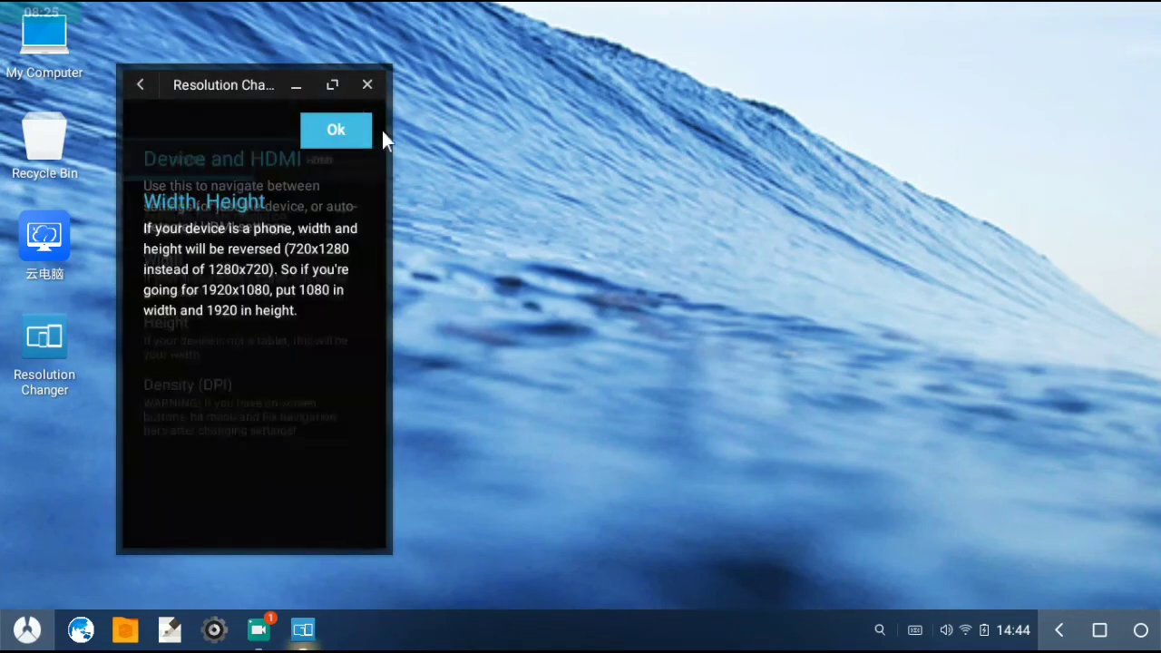
{"action": "left_click", "coordinate": [314, 131]}
{"action": "left_click", "coordinate": [341, 132]}
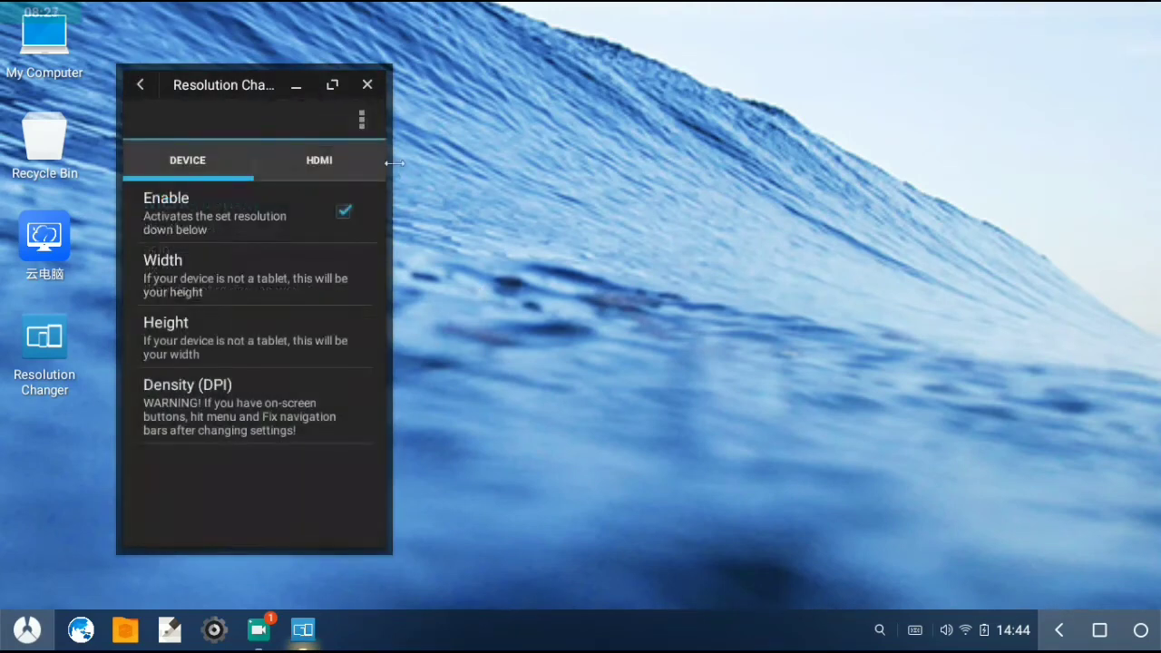
Step: Open the device's Width setting and confirm it as 1360
{"action": "left_click", "coordinate": [192, 272]}
{"action": "left_click", "coordinate": [193, 324]}
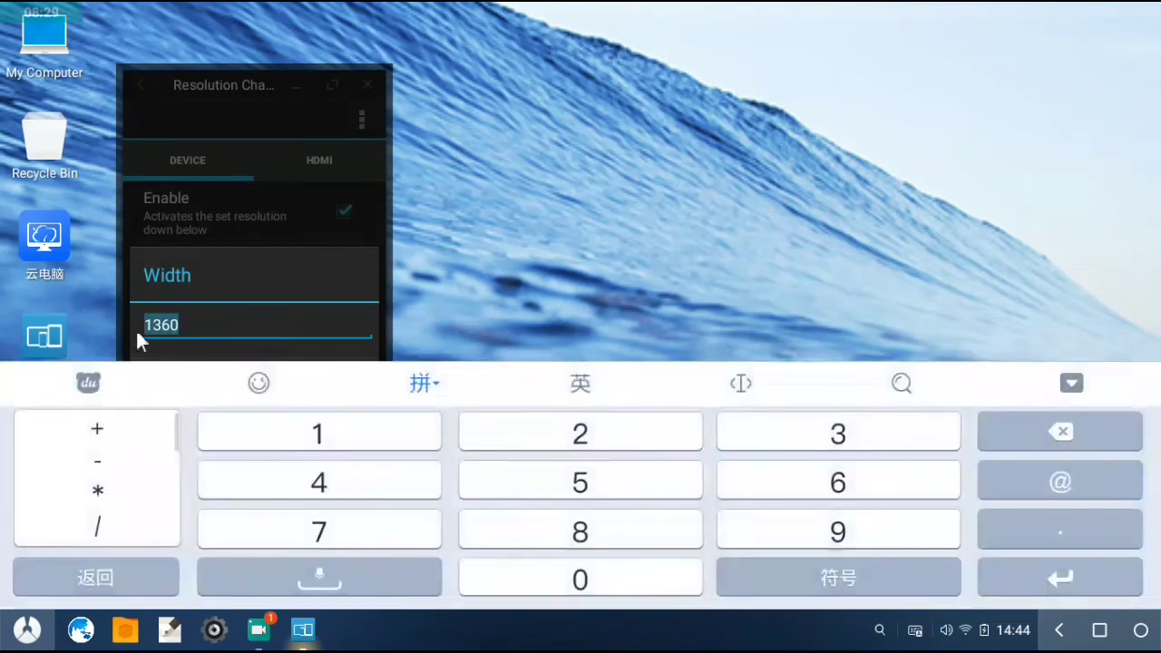
{"action": "double_click", "coordinate": [189, 324]}
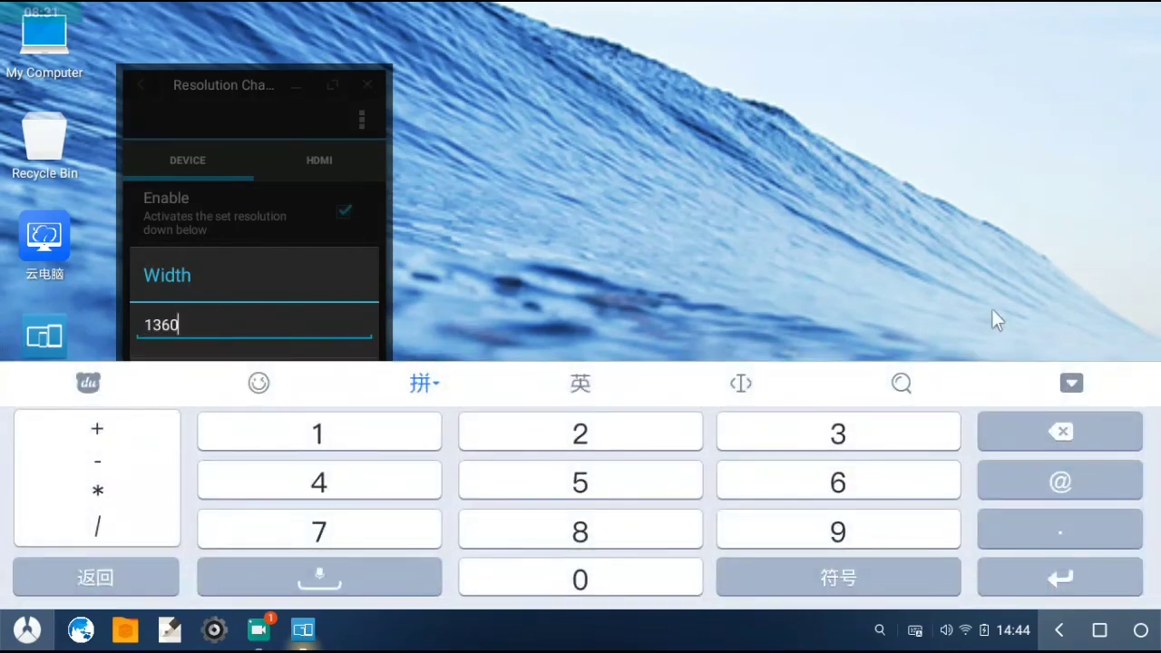
{"action": "left_click", "coordinate": [1071, 383]}
{"action": "left_click_drag", "start_coordinate": [145, 326], "coordinate": [183, 327]}
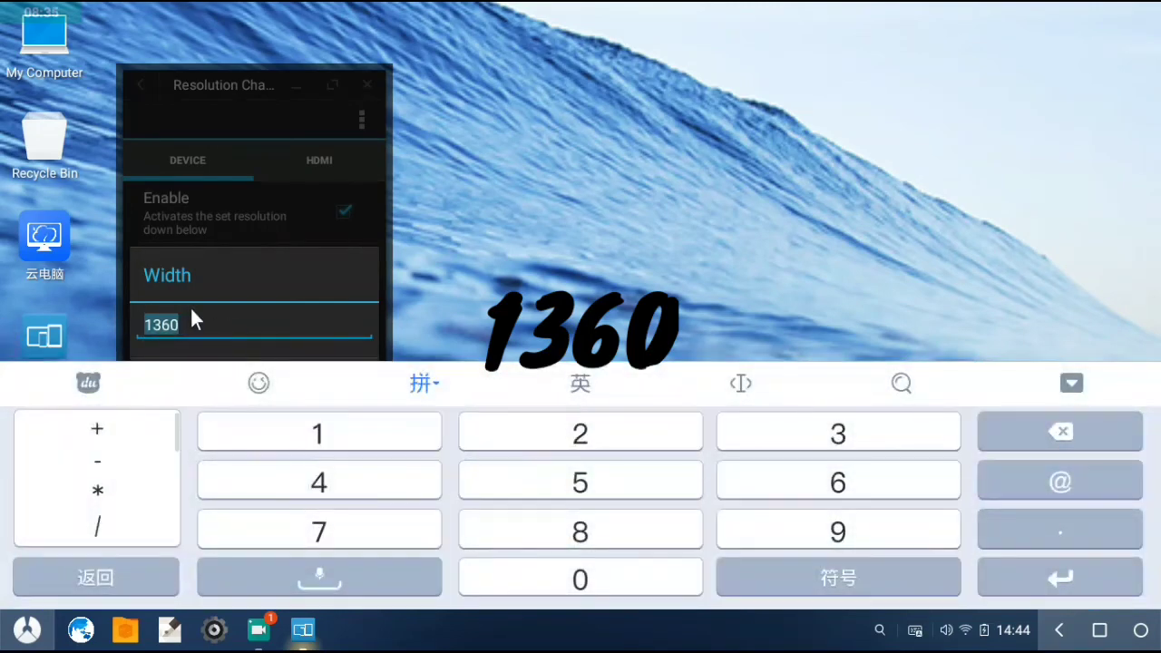
{"action": "left_click", "coordinate": [1071, 383]}
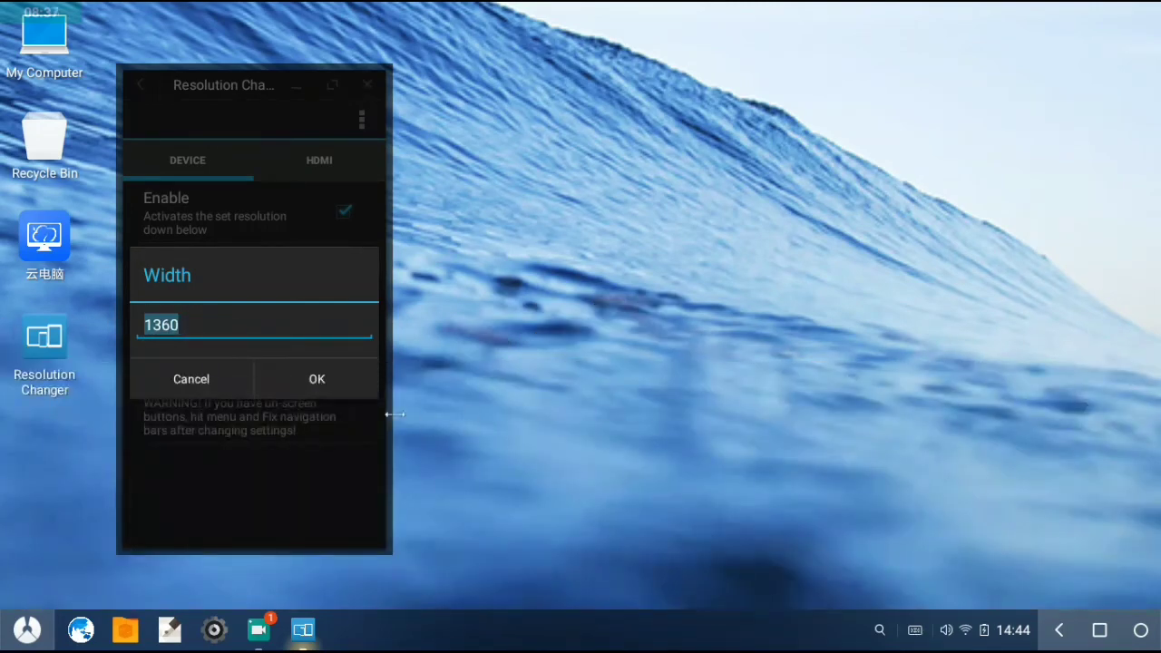
{"action": "left_click", "coordinate": [345, 372]}
Step: Open the device's Height setting and confirm it as 760
{"action": "left_click", "coordinate": [260, 327]}
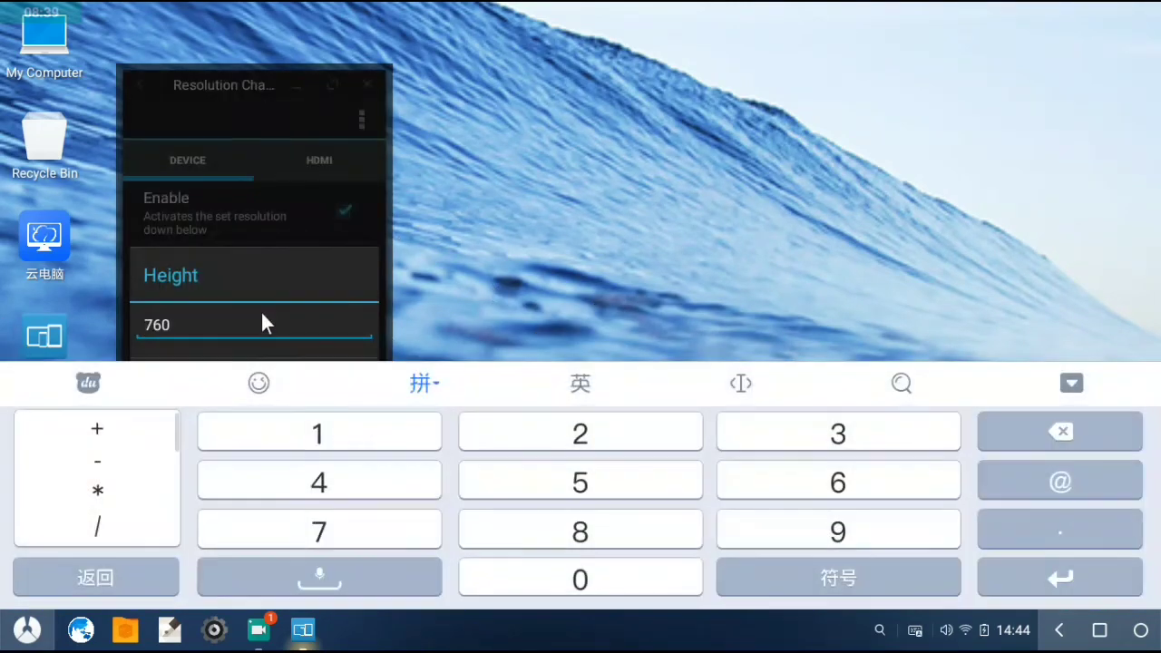
{"action": "left_click", "coordinate": [1071, 383]}
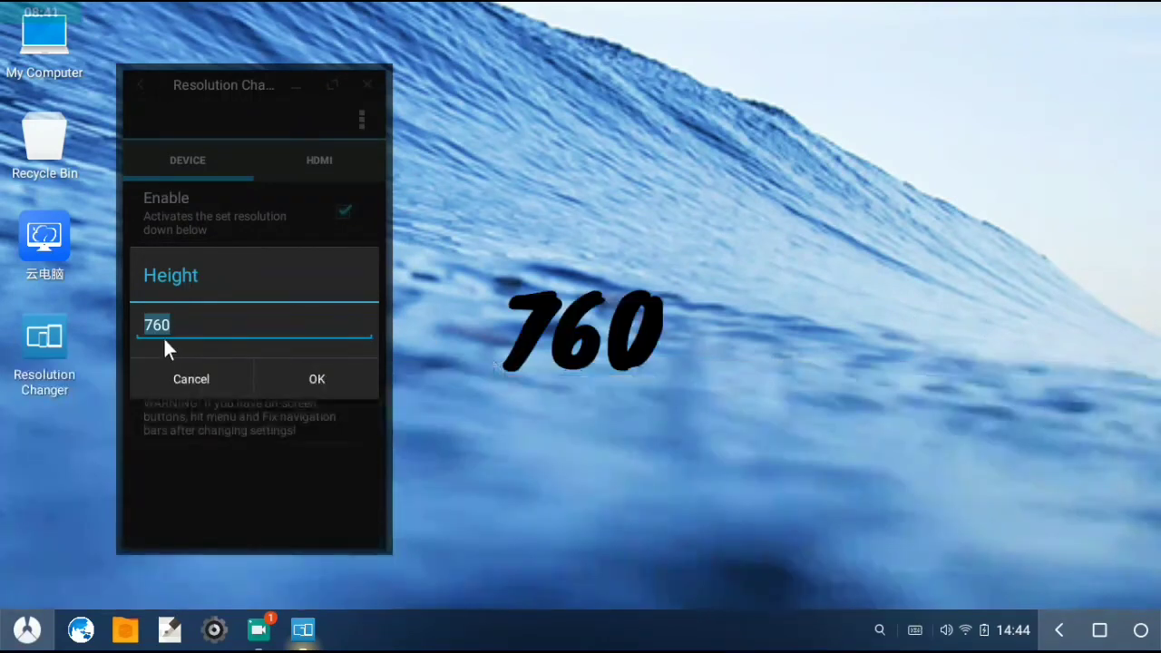
{"action": "left_click", "coordinate": [209, 326]}
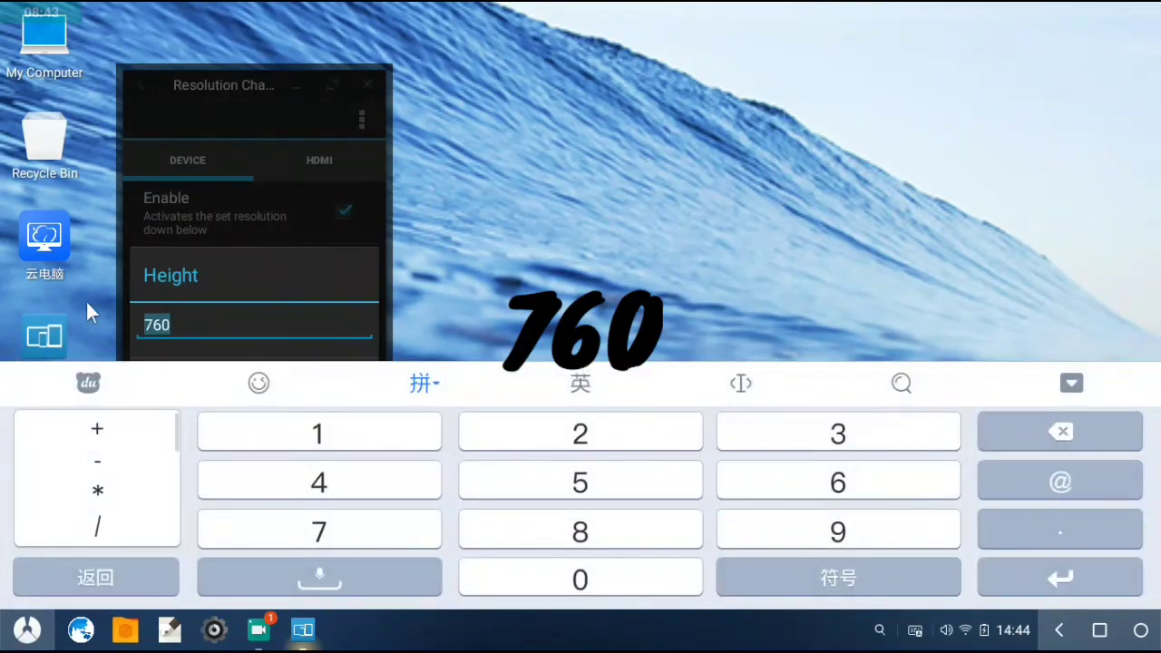
{"action": "left_click", "coordinate": [1072, 383]}
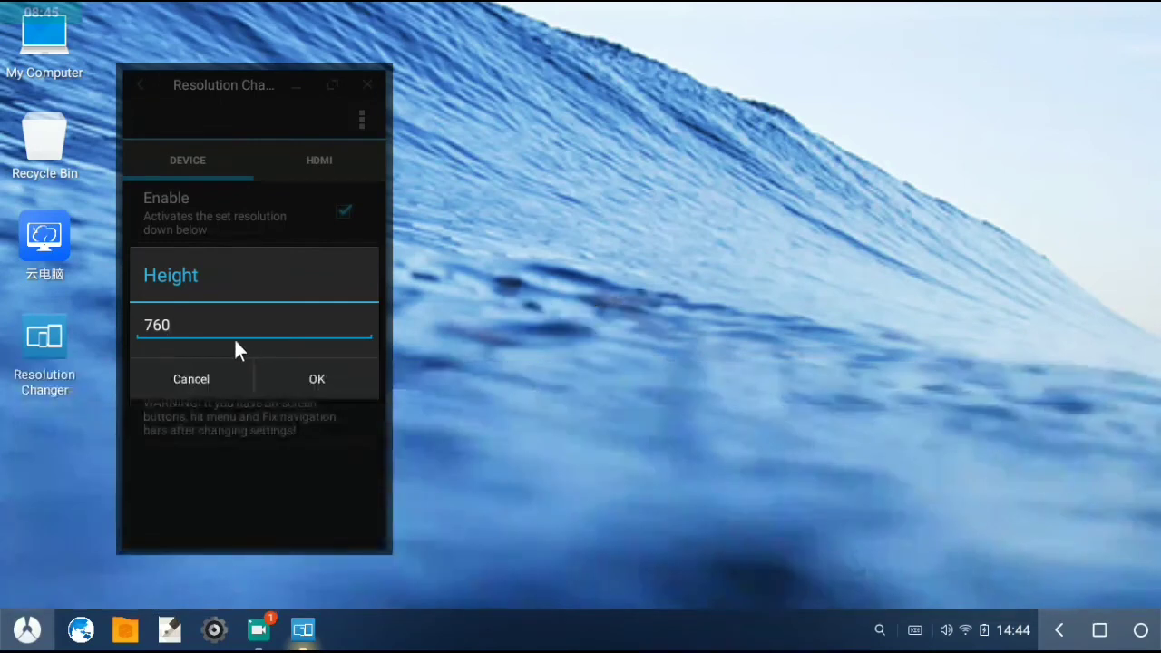
{"action": "left_click", "coordinate": [318, 379]}
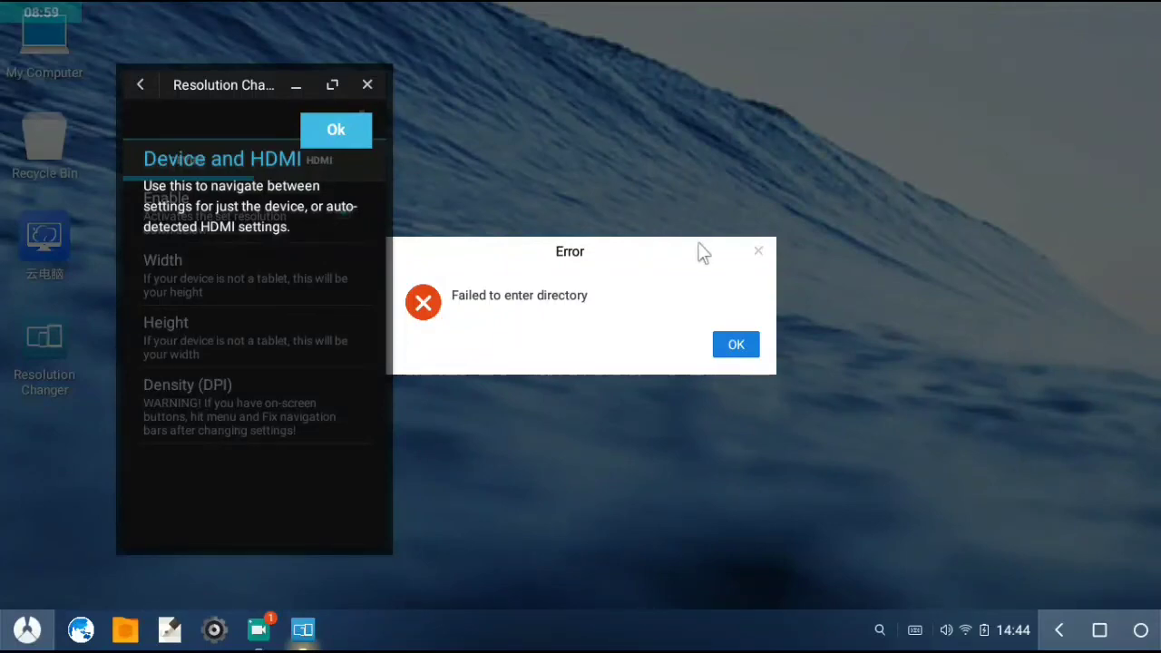
Step: Dismiss the directory error dialog and the introductory hints to get back to the device settings
{"action": "left_click", "coordinate": [758, 250]}
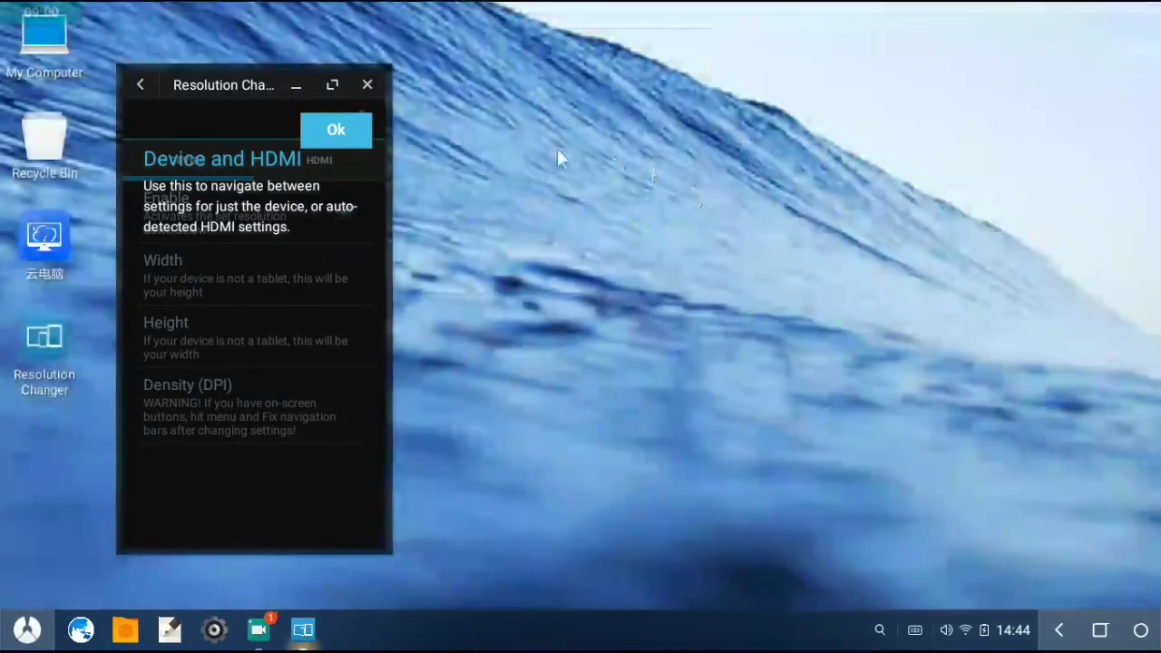
{"action": "left_click", "coordinate": [359, 136]}
{"action": "left_click", "coordinate": [358, 135]}
{"action": "left_click", "coordinate": [358, 135]}
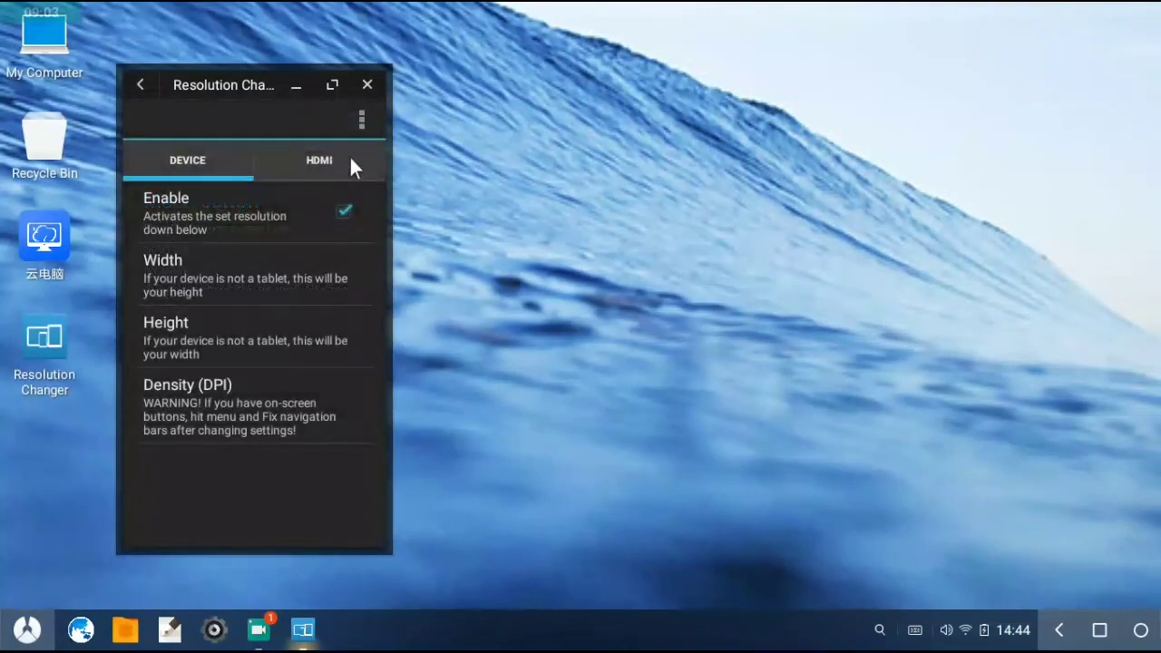
Step: Recheck the device's Width, Density (DPI) and Height settings one after another without changing them
{"action": "left_click", "coordinate": [270, 263]}
{"action": "left_click", "coordinate": [1060, 388]}
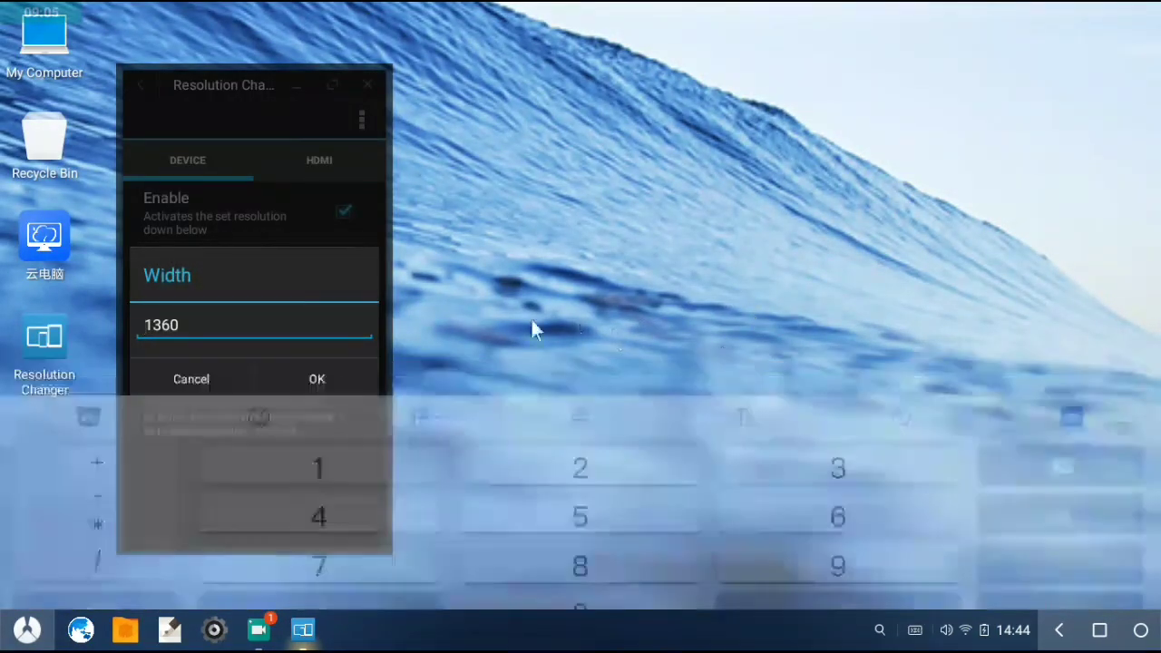
{"action": "left_click", "coordinate": [305, 392]}
{"action": "left_click", "coordinate": [245, 381]}
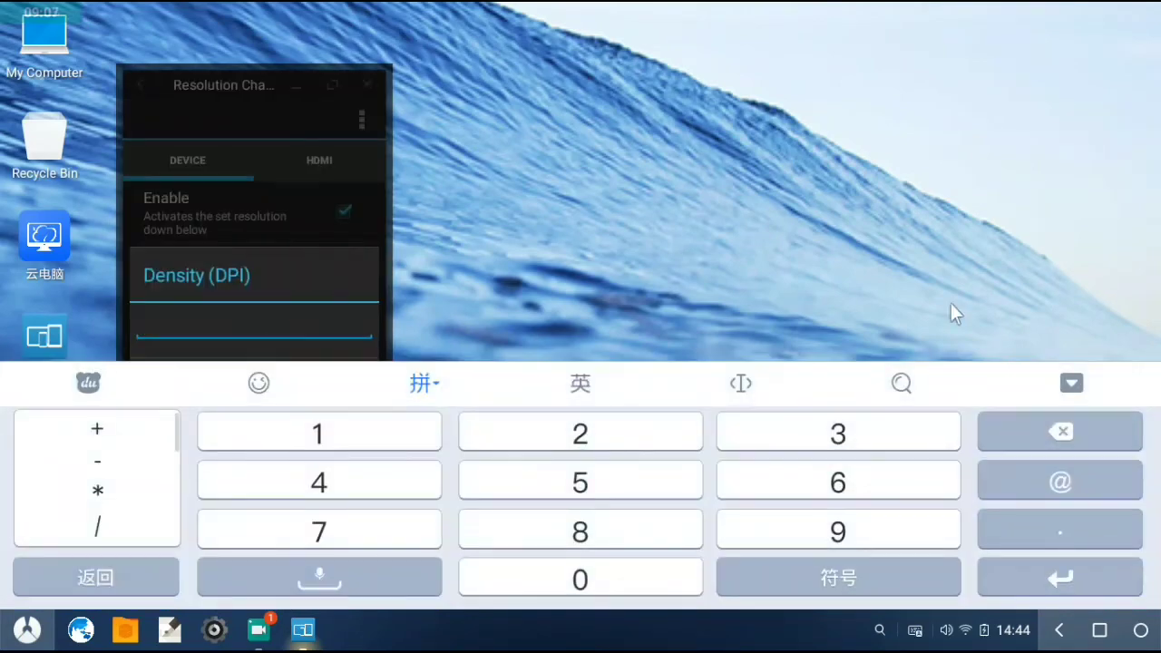
{"action": "left_click", "coordinate": [1071, 383]}
{"action": "left_click", "coordinate": [296, 371]}
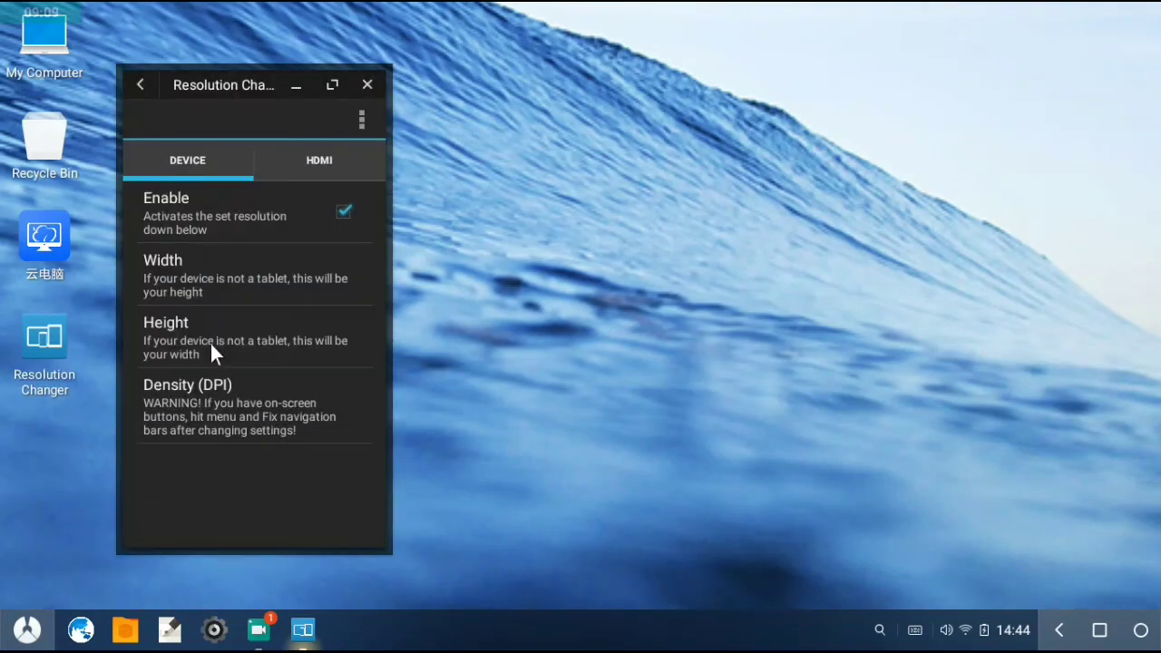
{"action": "left_click", "coordinate": [210, 342]}
{"action": "left_click", "coordinate": [1071, 383]}
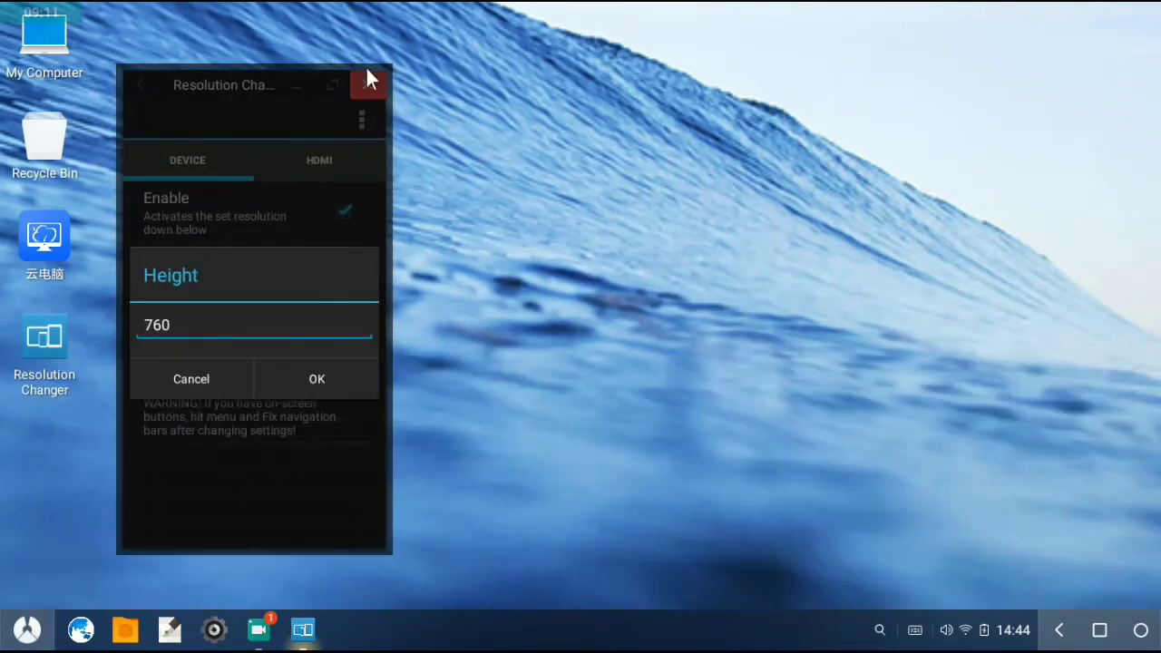
{"action": "left_click", "coordinate": [357, 379]}
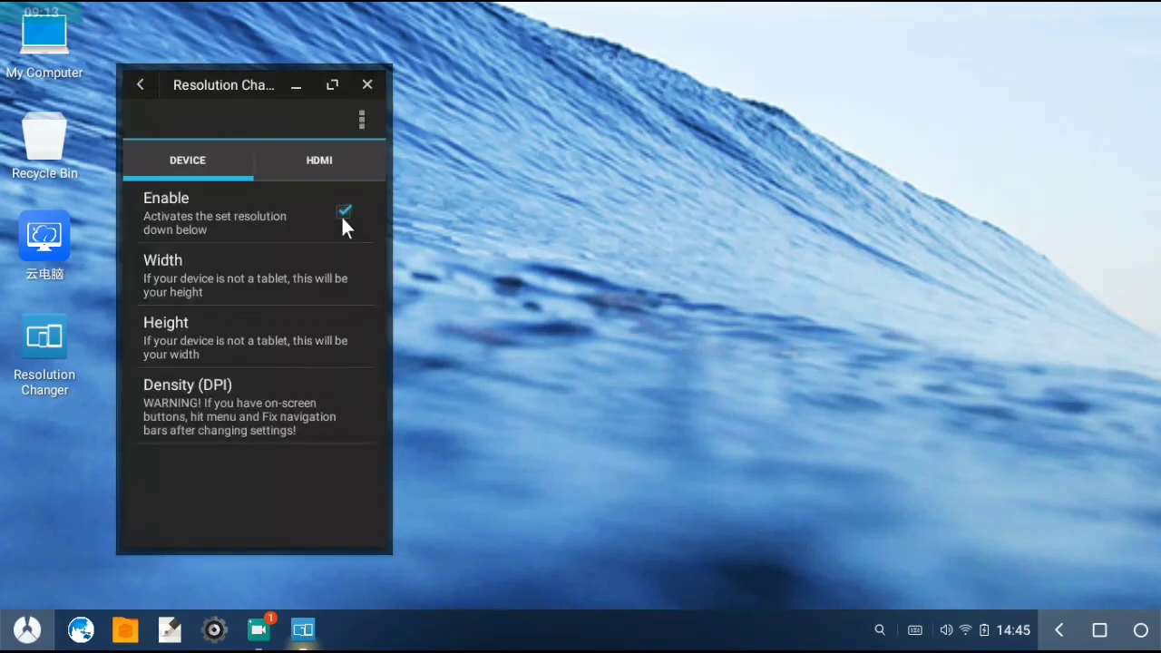
Step: Close Resolution Changer and refresh the desktop several times
{"action": "right_click", "coordinate": [444, 115]}
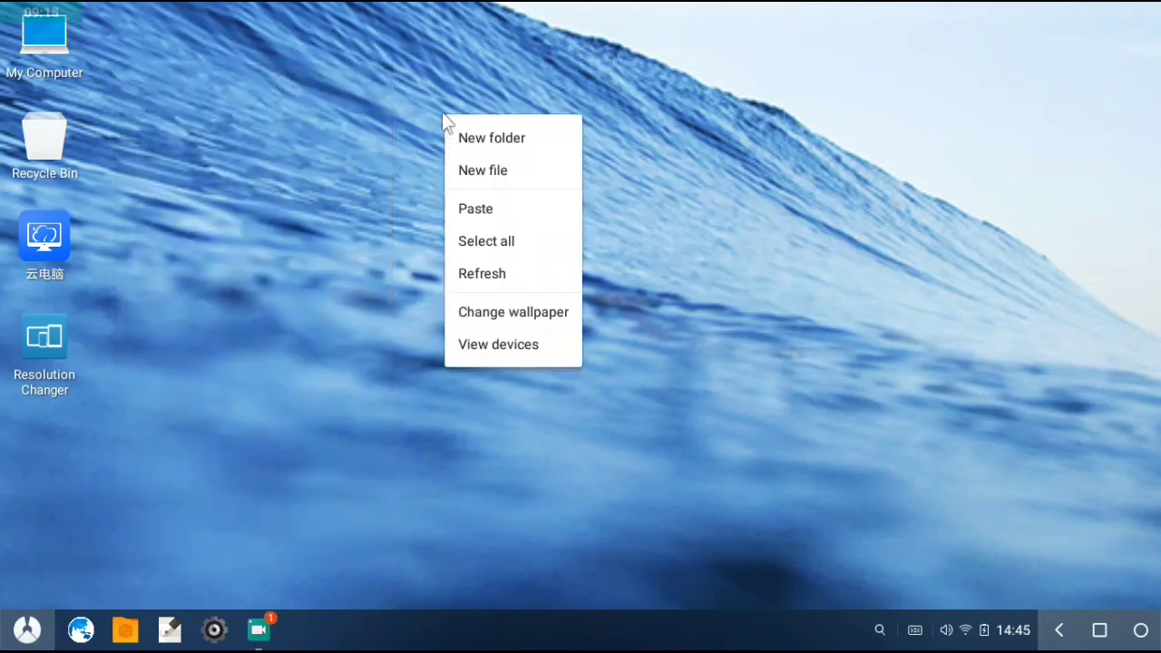
{"action": "left_click", "coordinate": [502, 275]}
{"action": "right_click", "coordinate": [359, 229]}
{"action": "left_click", "coordinate": [394, 381]}
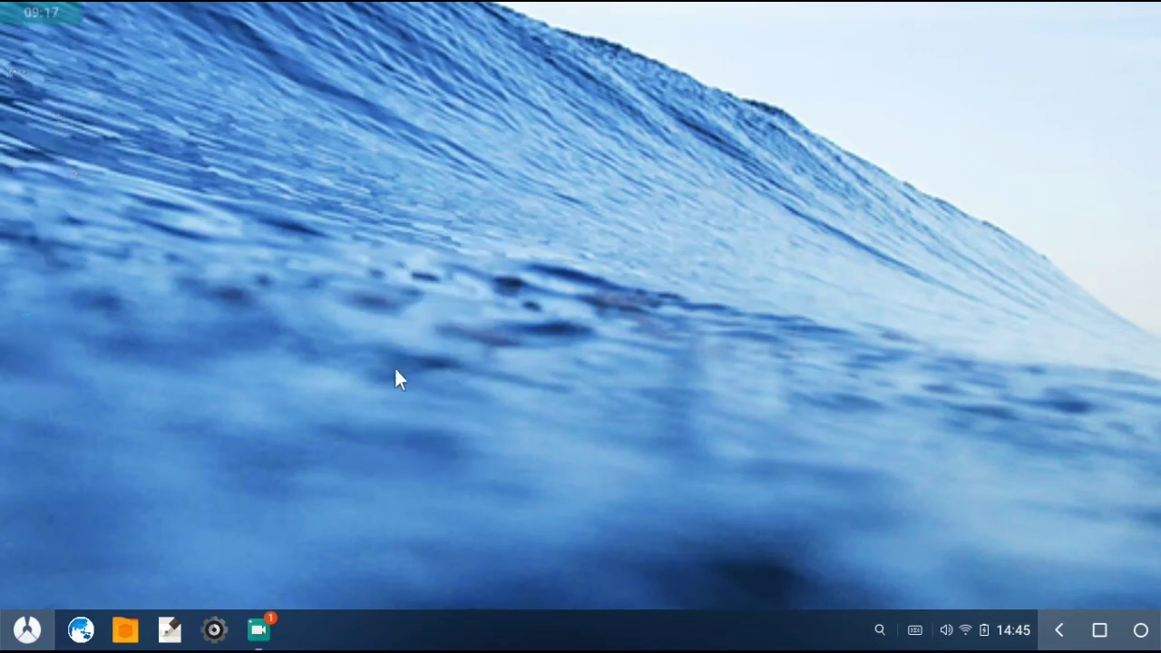
{"action": "right_click", "coordinate": [331, 311]}
{"action": "left_click", "coordinate": [372, 408]}
{"action": "right_click", "coordinate": [327, 306]}
{"action": "left_click", "coordinate": [394, 467]}
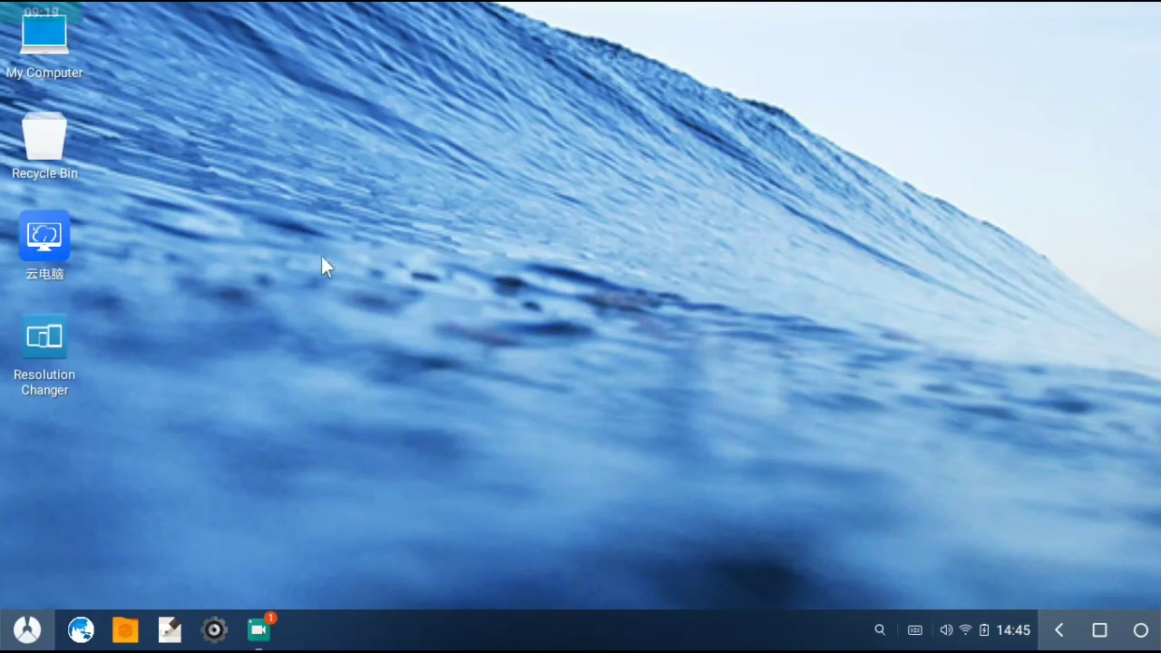
{"action": "right_click", "coordinate": [321, 256]}
{"action": "left_click", "coordinate": [397, 420]}
Step: Open the system's power options and dismiss them
{"action": "left_click", "coordinate": [27, 629]}
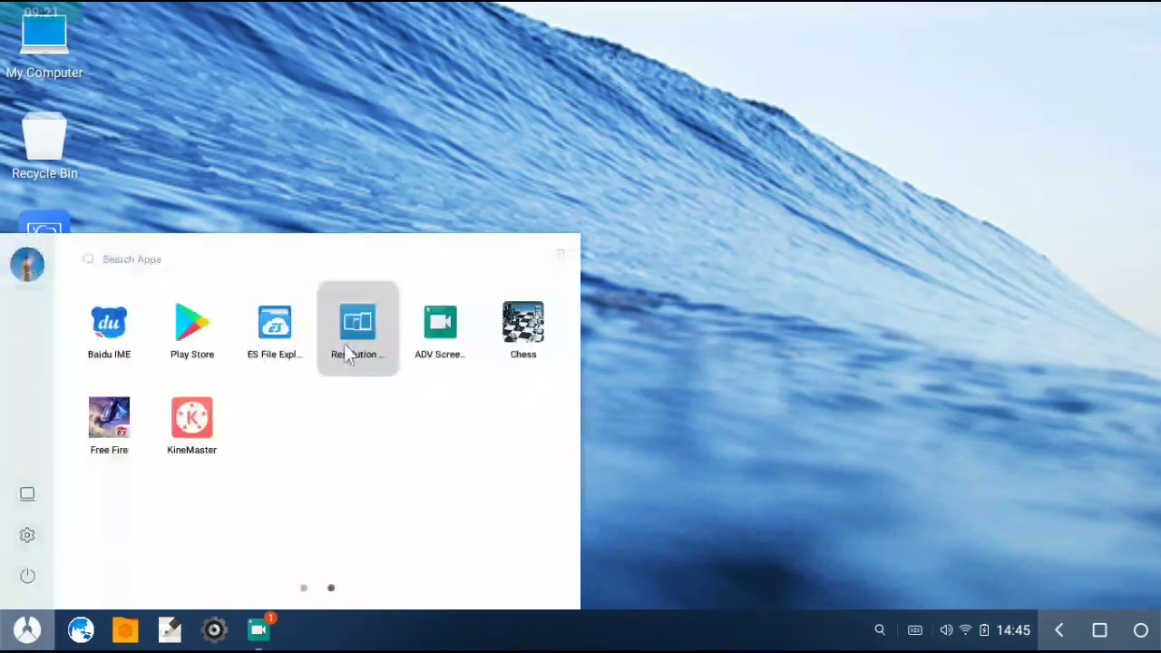
{"action": "left_click", "coordinate": [27, 576]}
{"action": "left_click", "coordinate": [635, 249]}
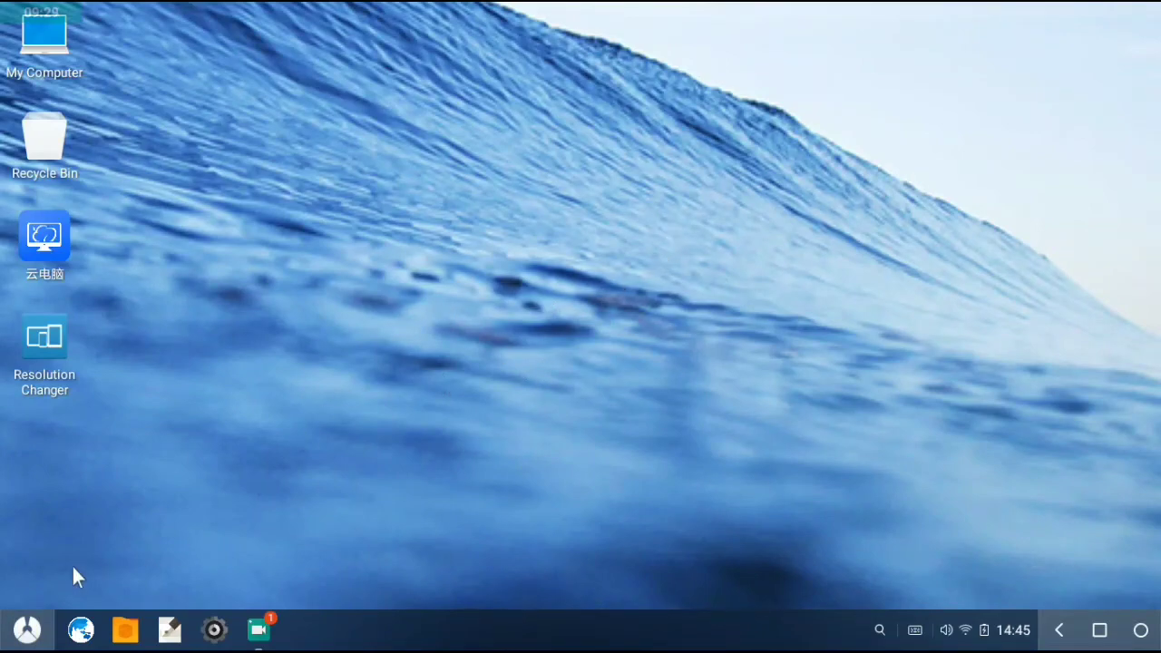
{"action": "left_click", "coordinate": [27, 630]}
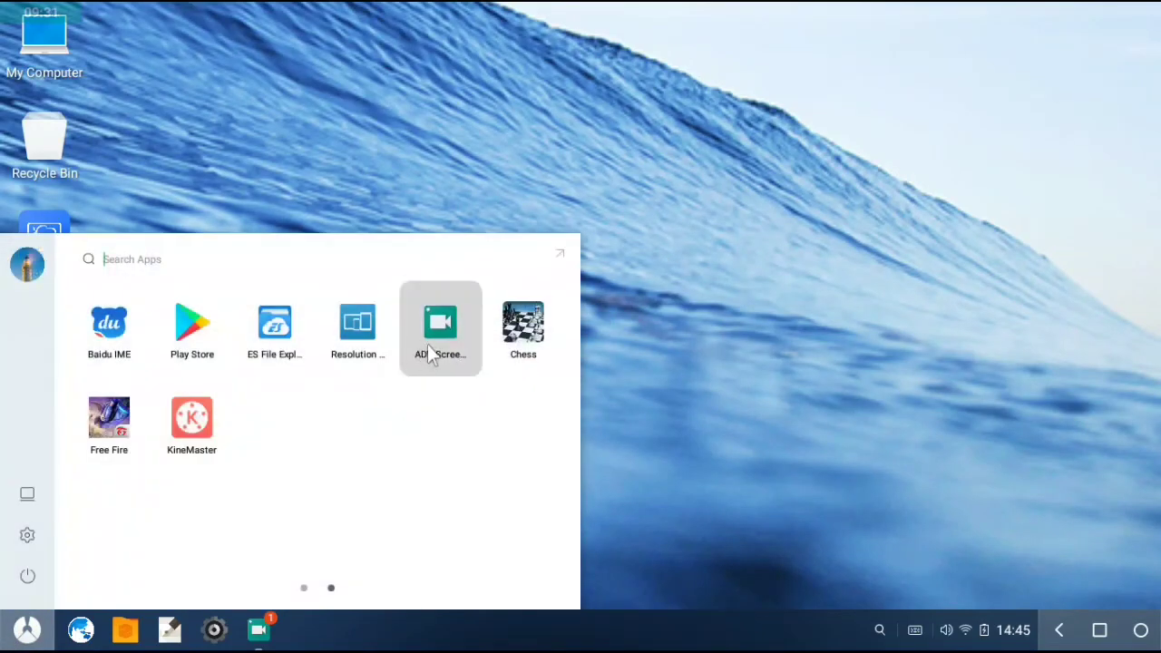
{"action": "left_click", "coordinate": [368, 156]}
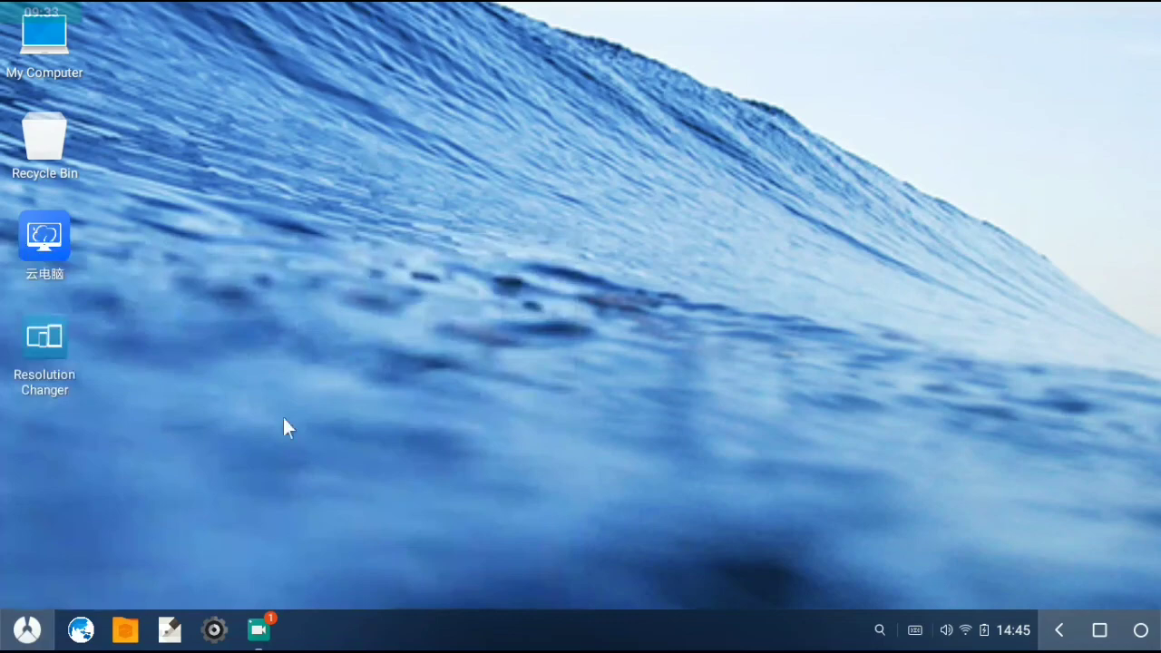
{"action": "left_click", "coordinate": [29, 629]}
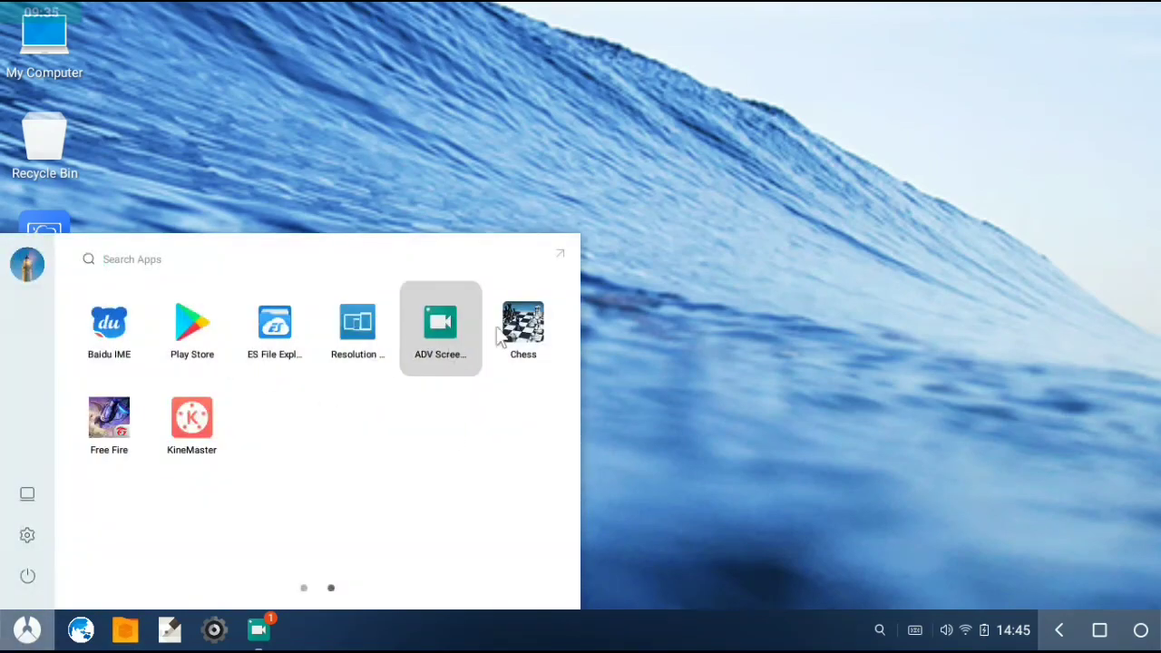